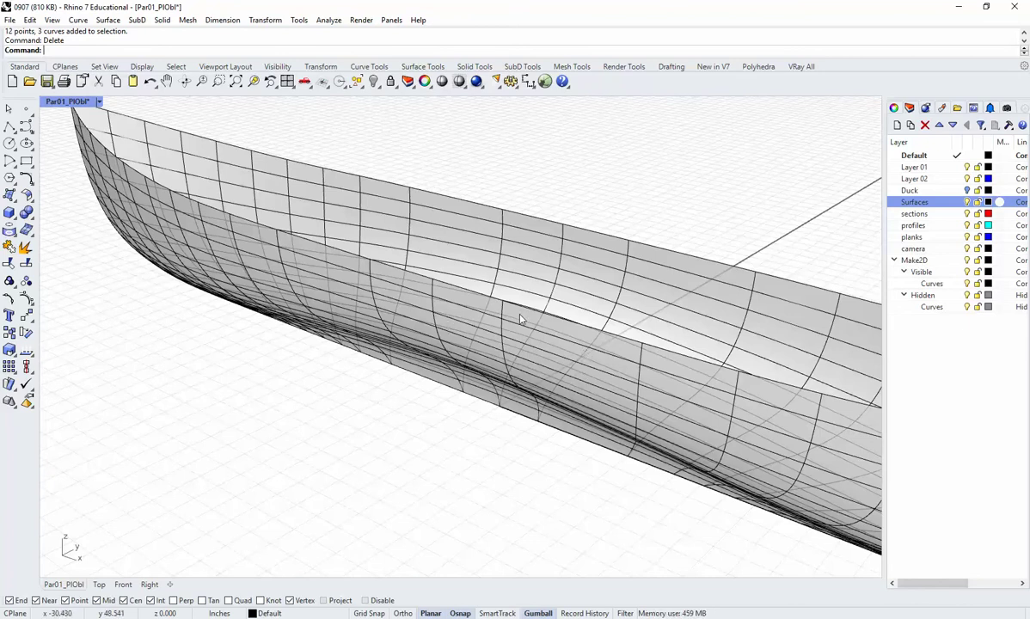
Examine the boat hull surface and its isocurve grid around the bow from several angles.
right_drag(529, 297, 527, 306)
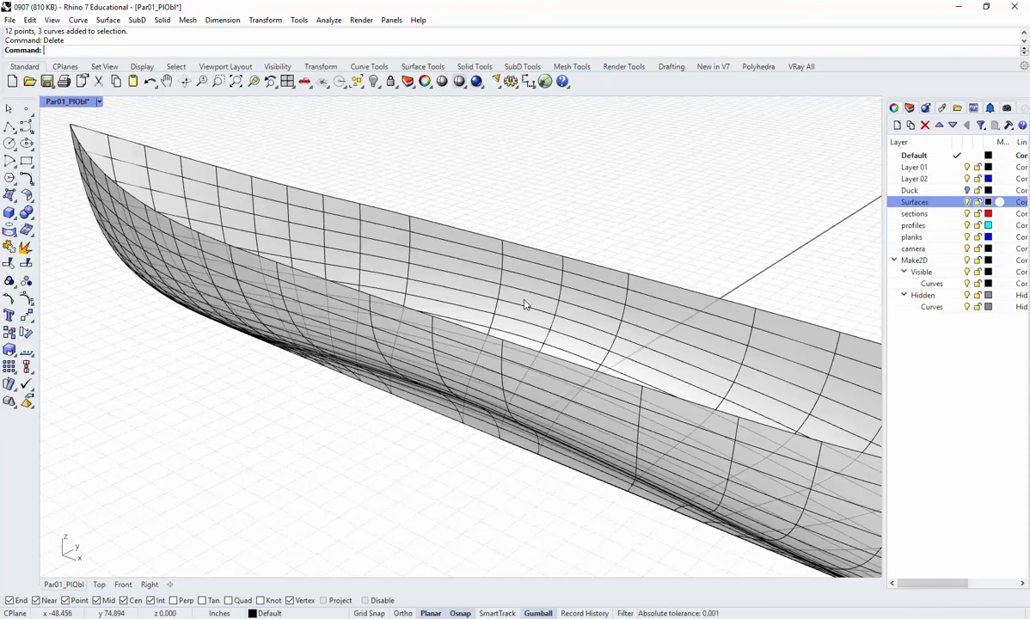
right_drag(352, 280, 258, 168)
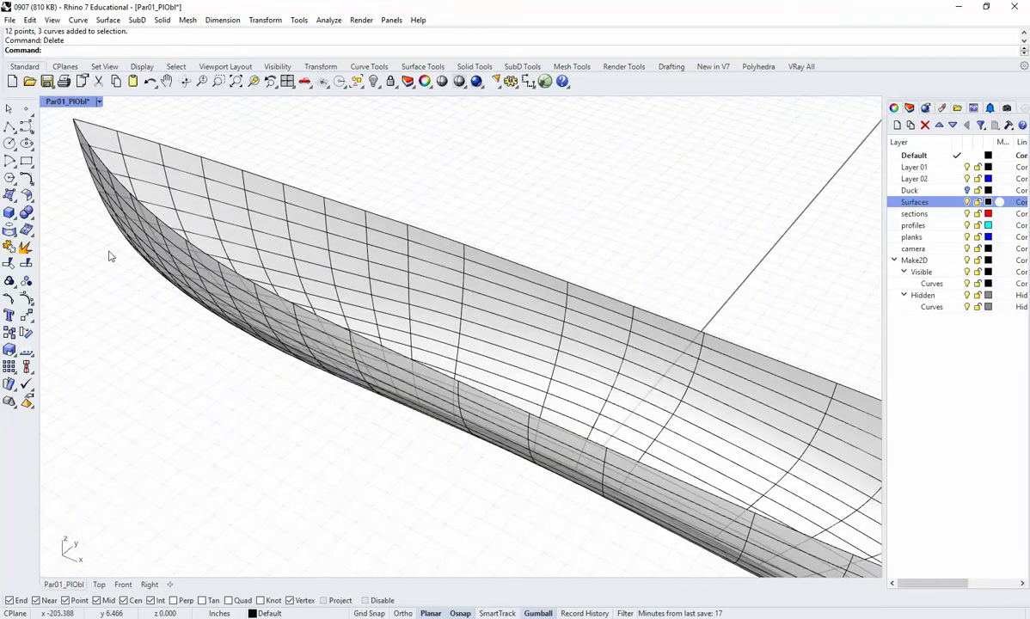
right_drag(258, 288, 266, 323)
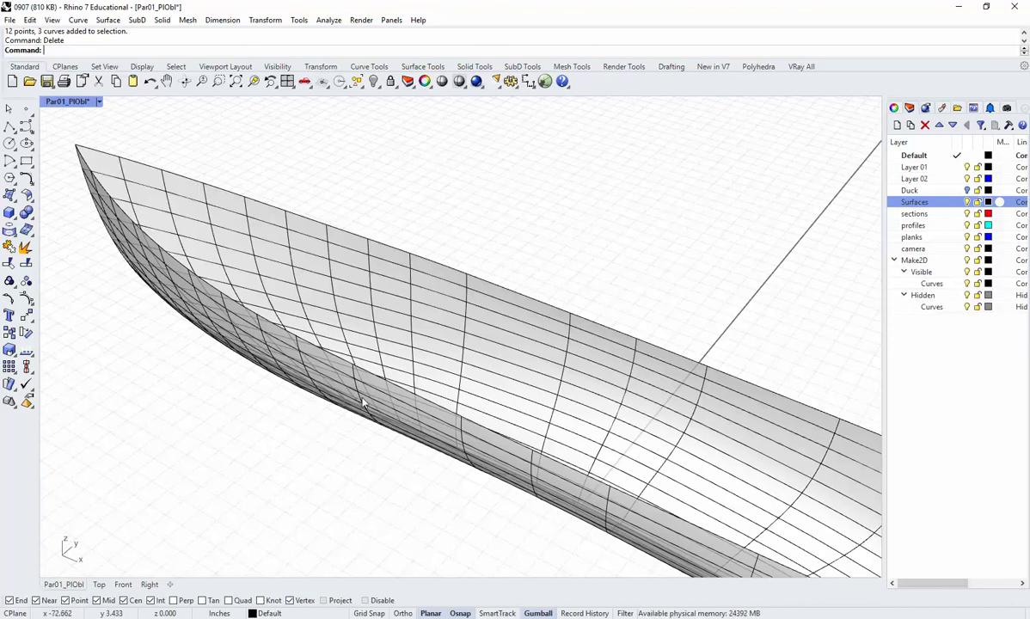
shift+right_drag(344, 382, 387, 396)
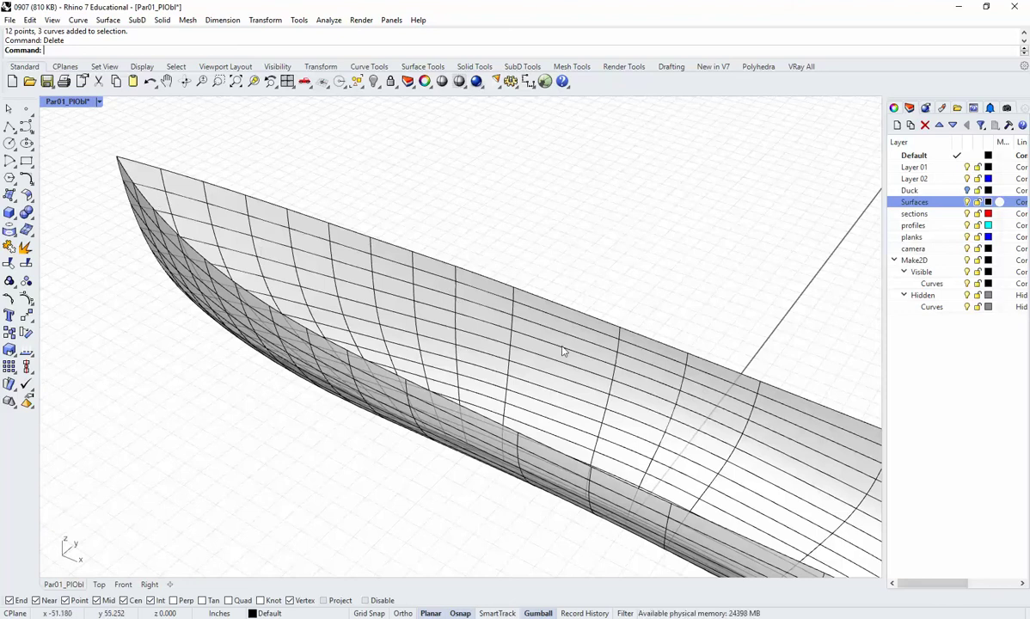
shift+right_drag(472, 366, 434, 358)
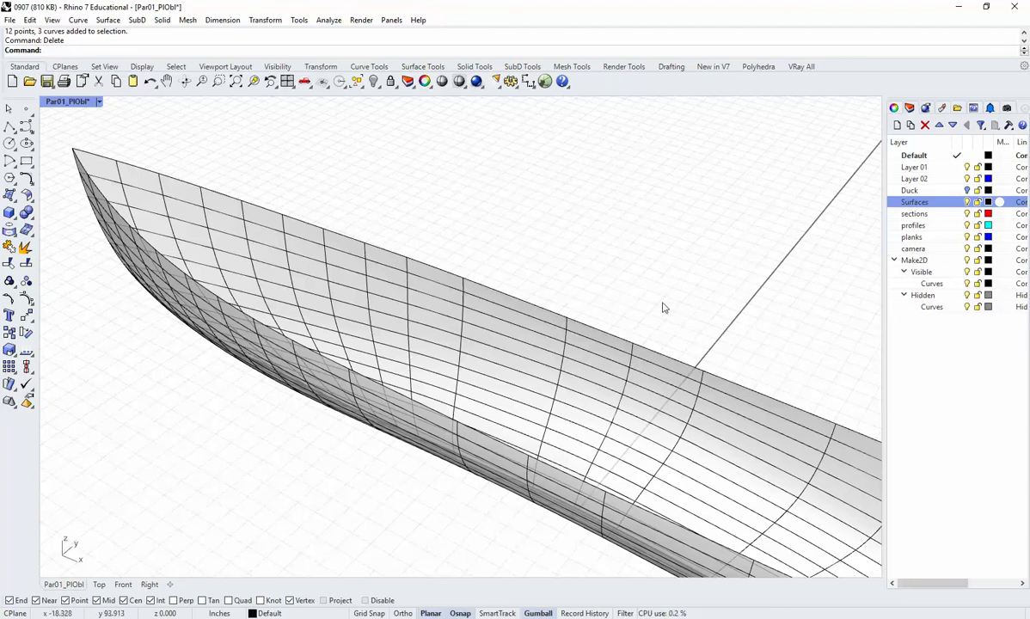
shift+right_drag(411, 272, 439, 274)
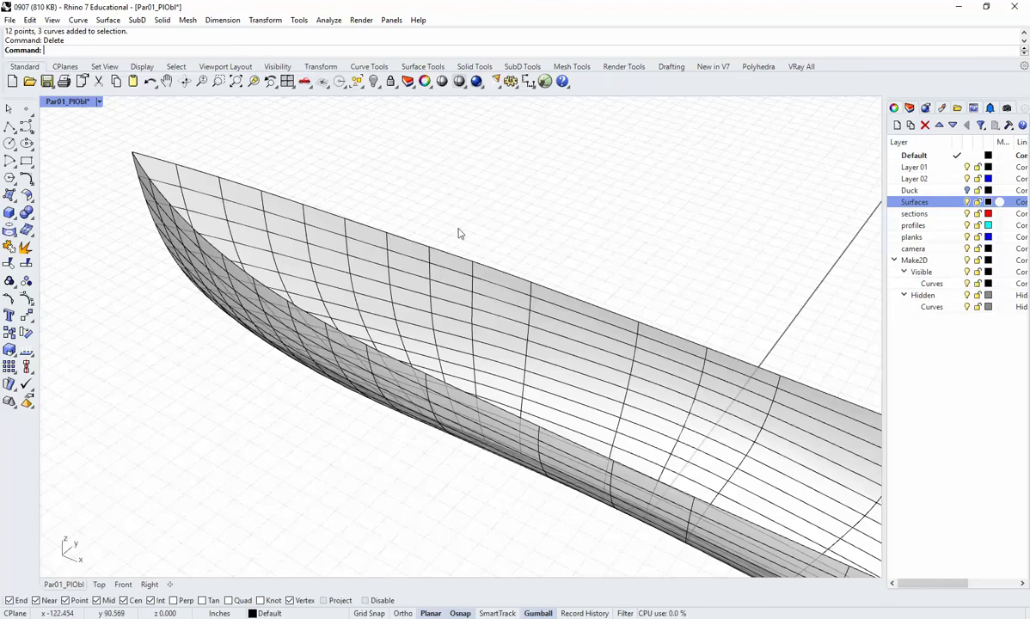
scroll(512, 271, down, 3)
right_drag(511, 274, 421, 321)
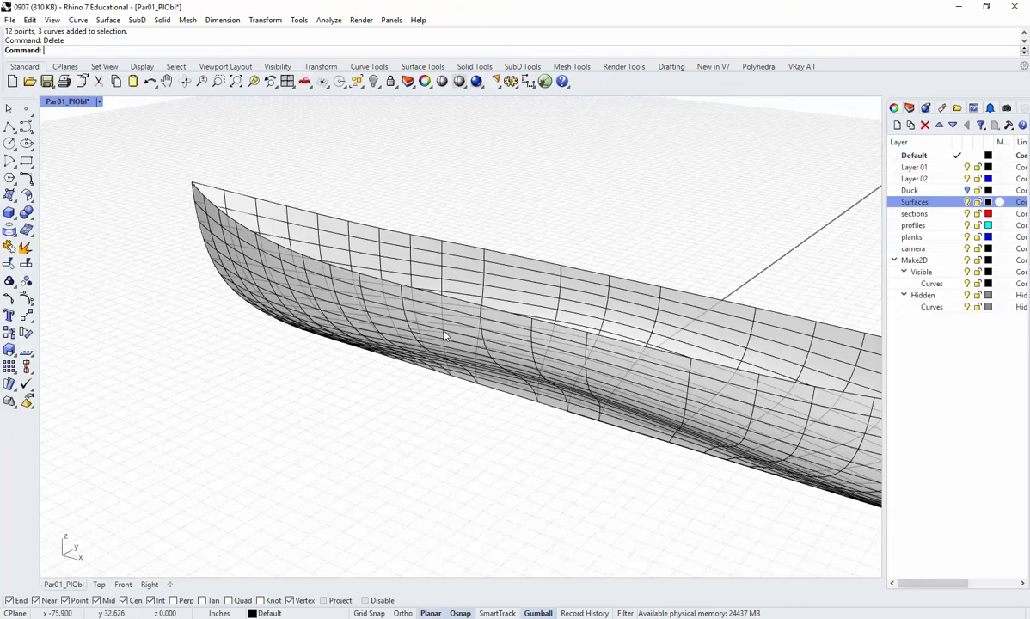
right_drag(461, 332, 413, 316)
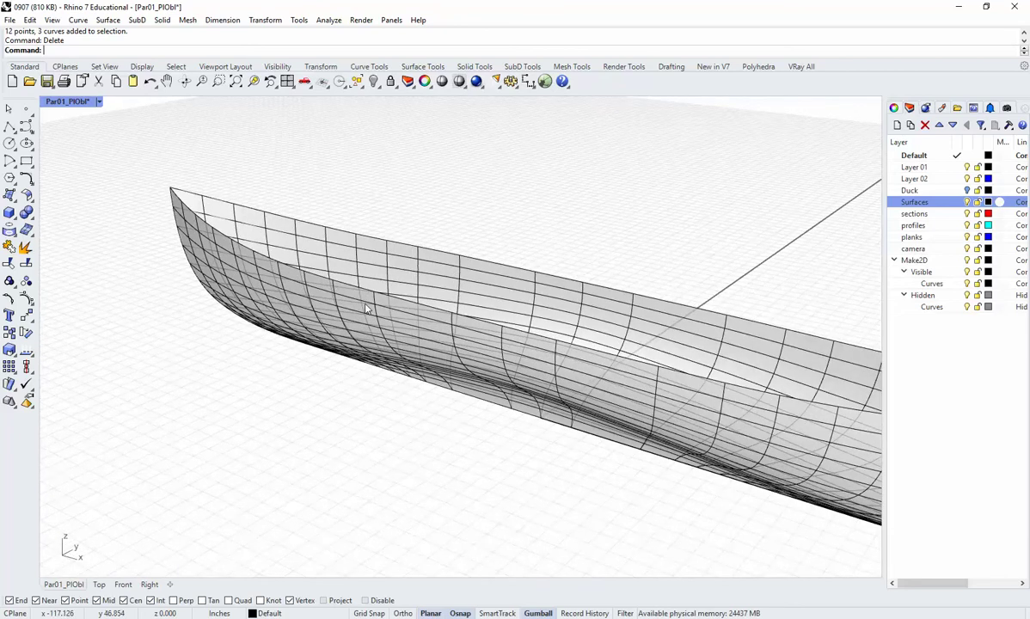
scroll(366, 308, up, 2)
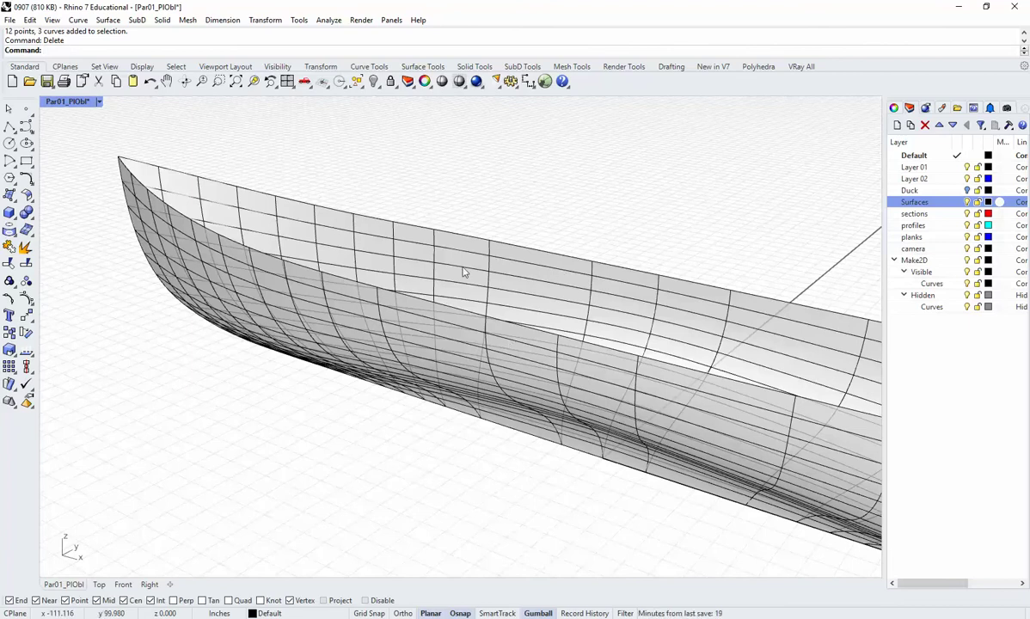
right_drag(456, 280, 441, 290)
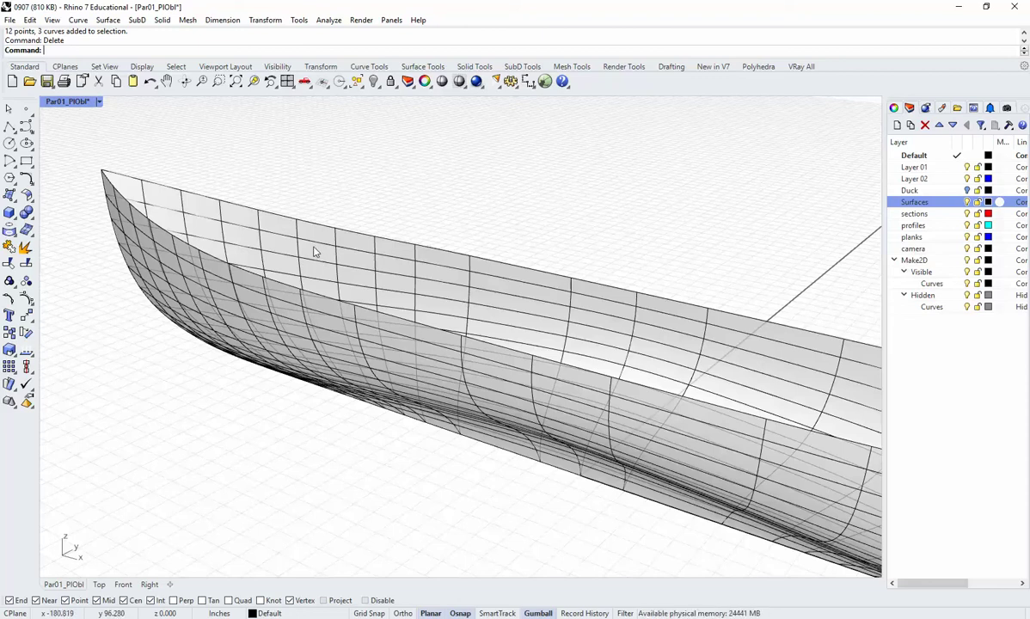
right_drag(469, 314, 446, 333)
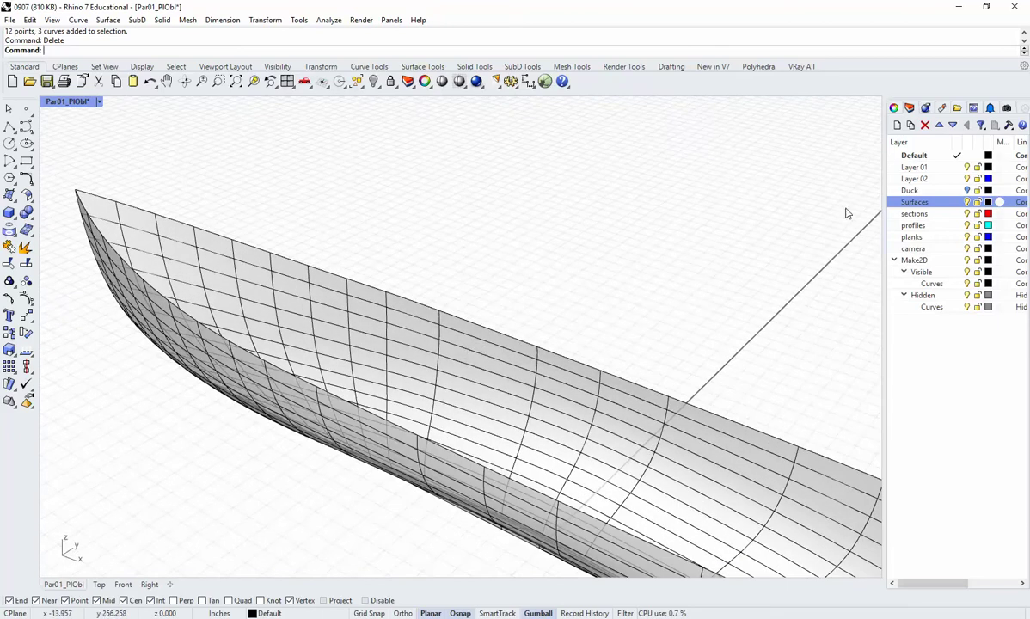
Make the sections layer current and start ExtractIsocurve on the bow half's far-side hull surface with the direction set to V.
click(946, 215)
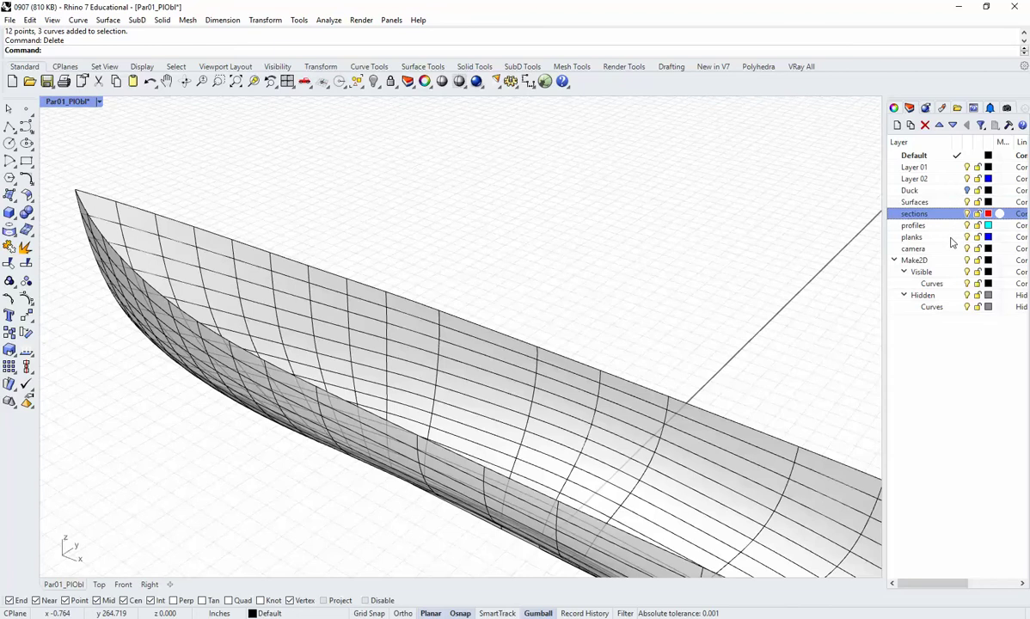
click(957, 213)
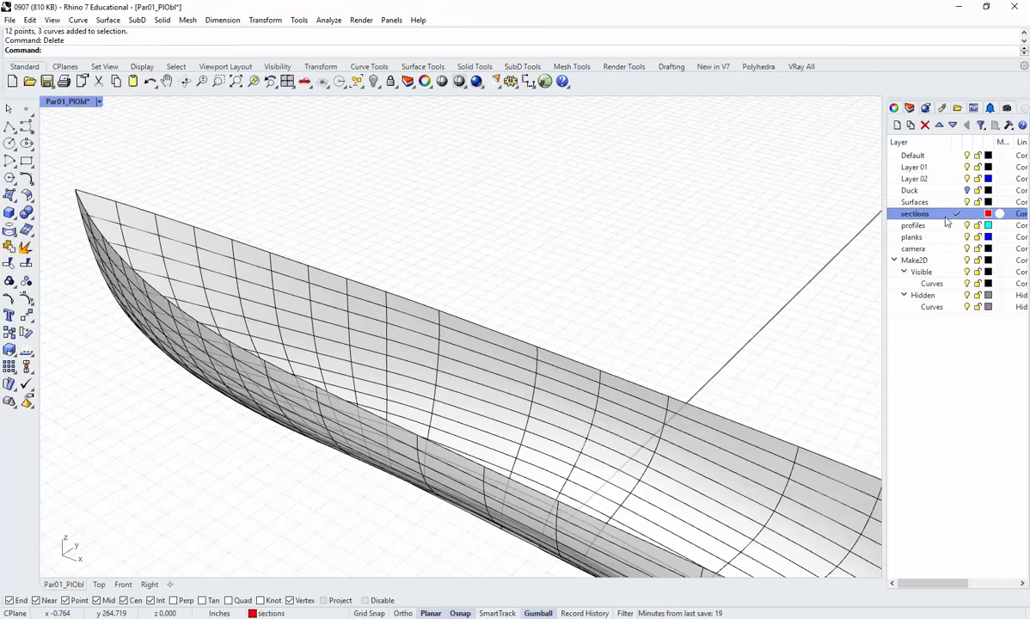
right_drag(508, 325, 414, 251)
text(ExtractIsocurve)
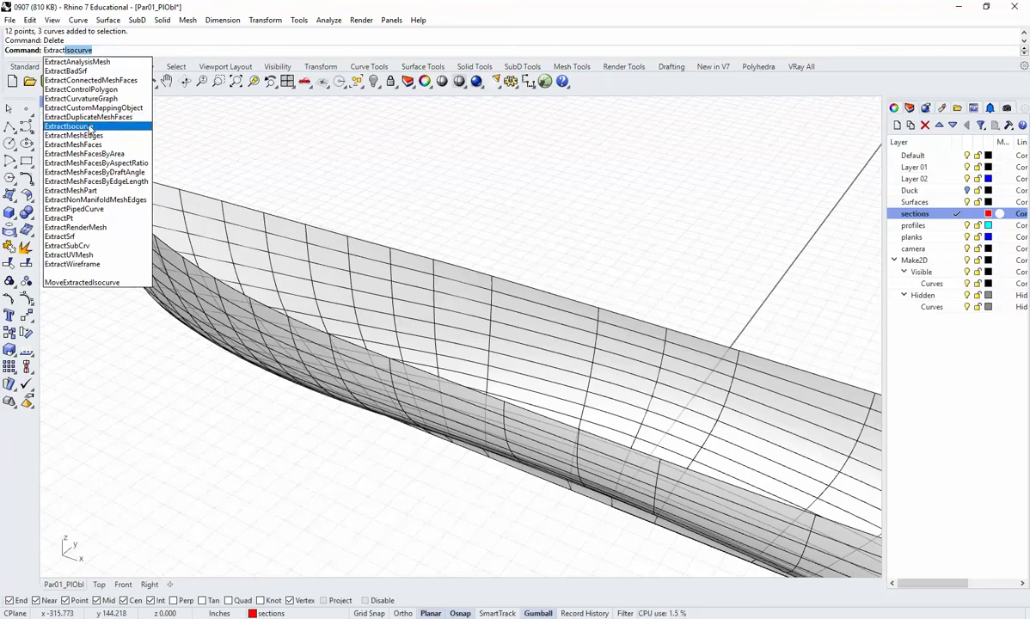
click(89, 128)
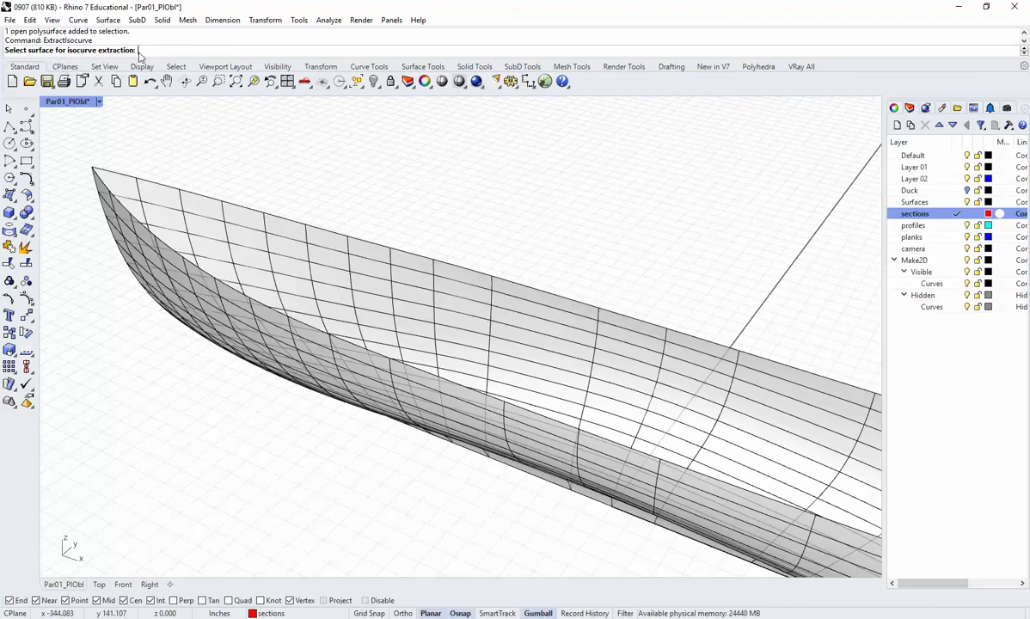
click(294, 251)
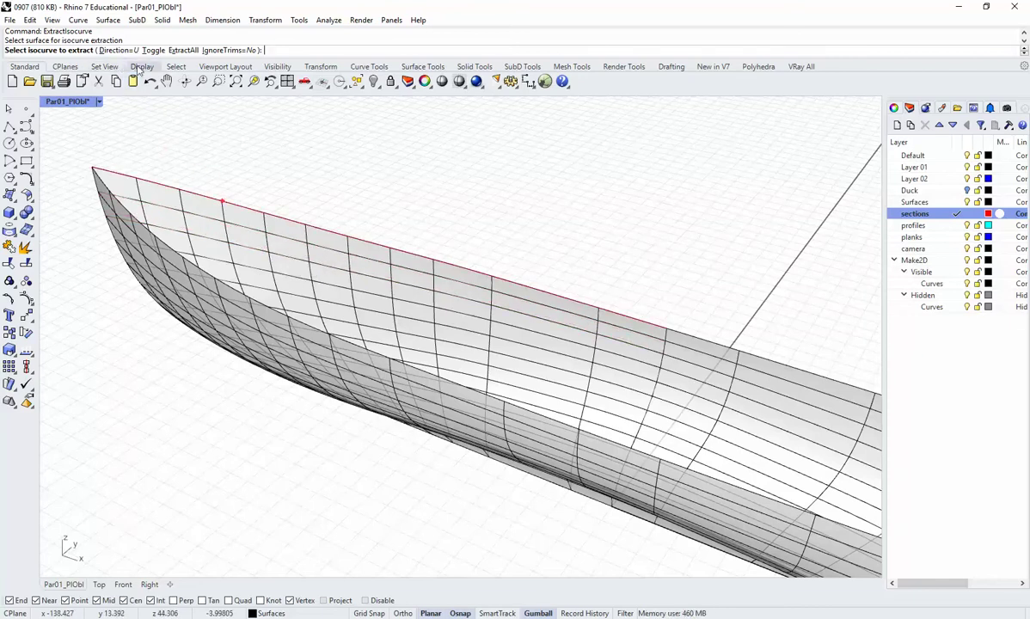
click(117, 49)
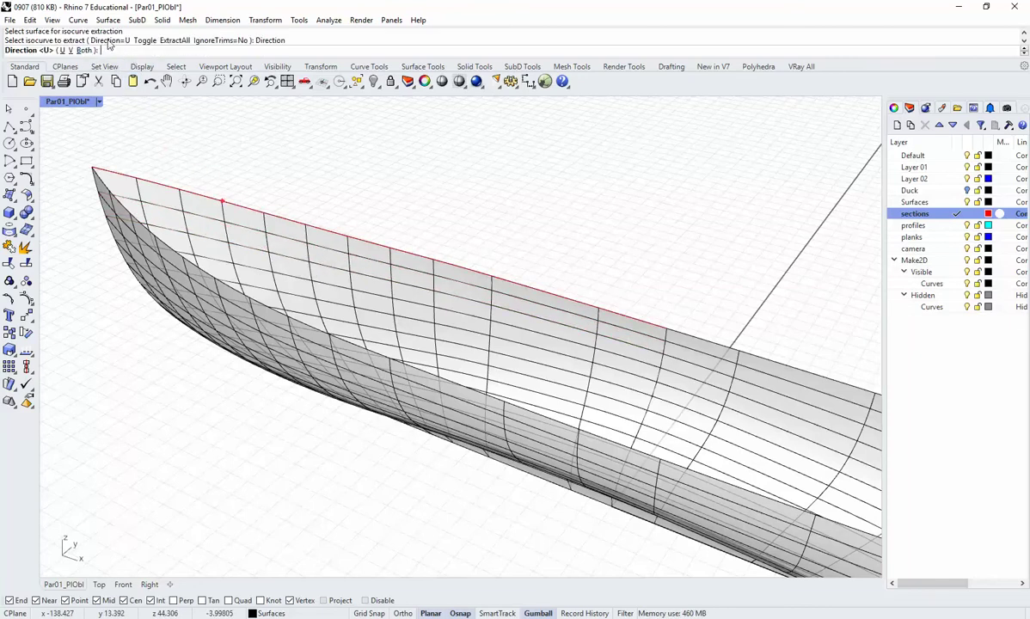
click(72, 50)
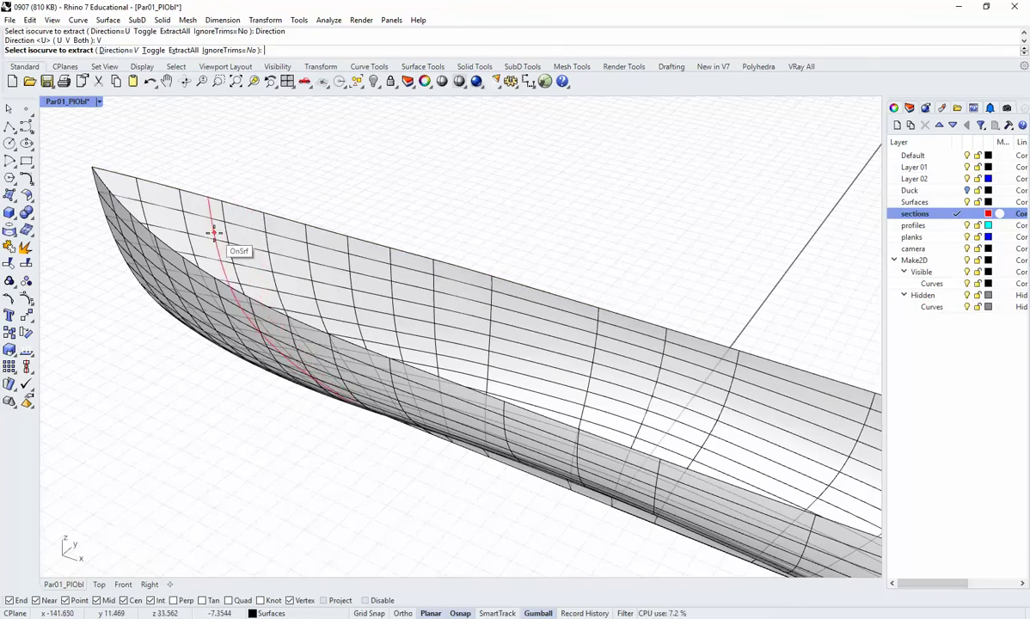
Extract the V isocurves at each cross-section grid line from the bow to midship on the far-side hull surface.
right_drag(471, 306, 183, 222)
click(160, 193)
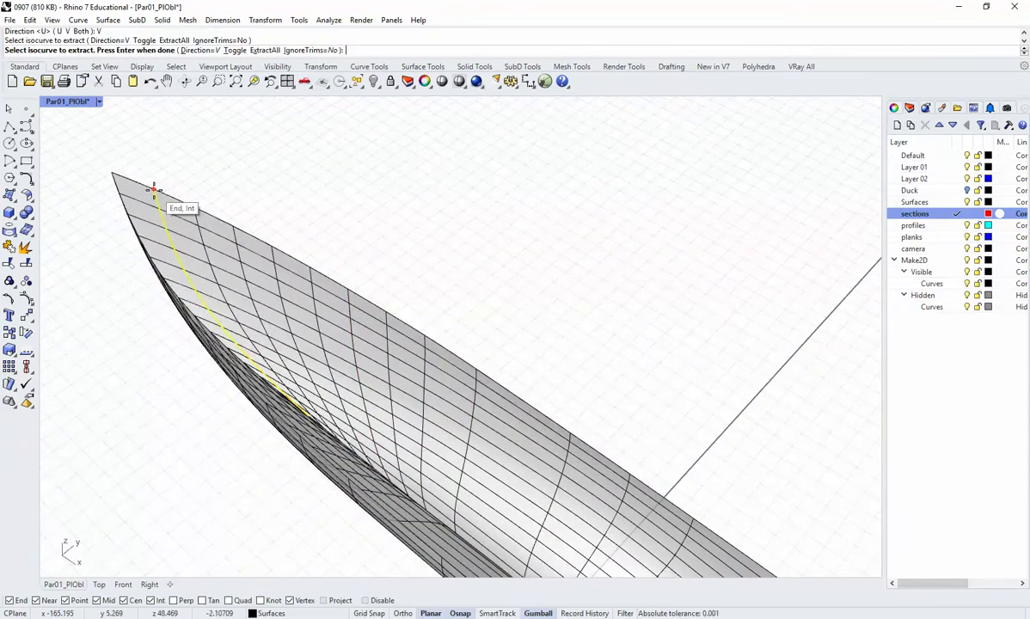
click(195, 209)
click(231, 226)
click(275, 245)
click(310, 269)
click(349, 284)
right_drag(422, 344, 426, 294)
click(503, 323)
right_drag(551, 349, 567, 315)
right_drag(546, 360, 508, 338)
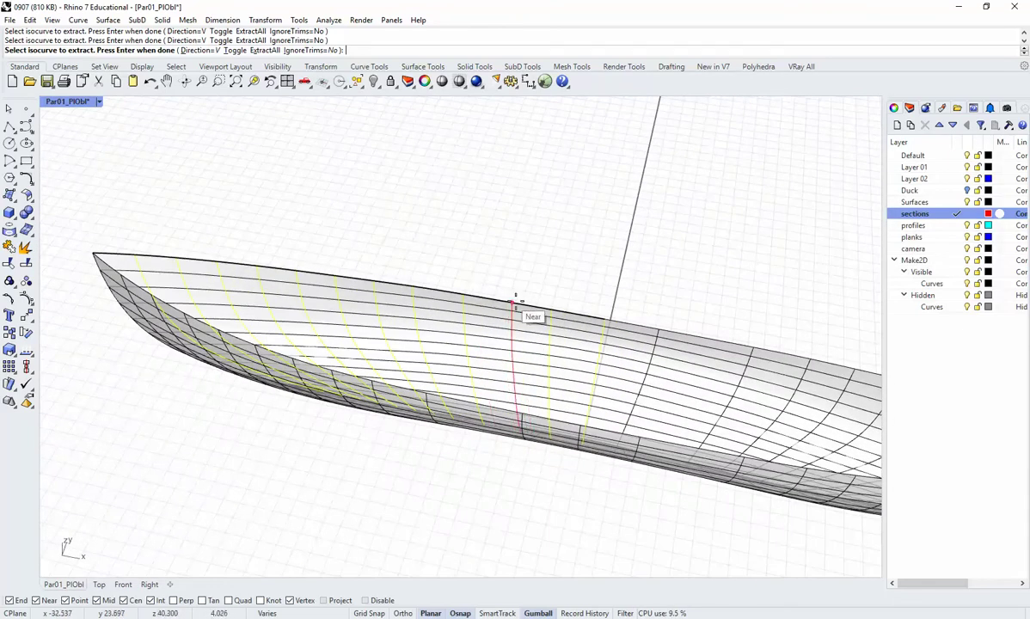
right_drag(506, 299, 475, 331)
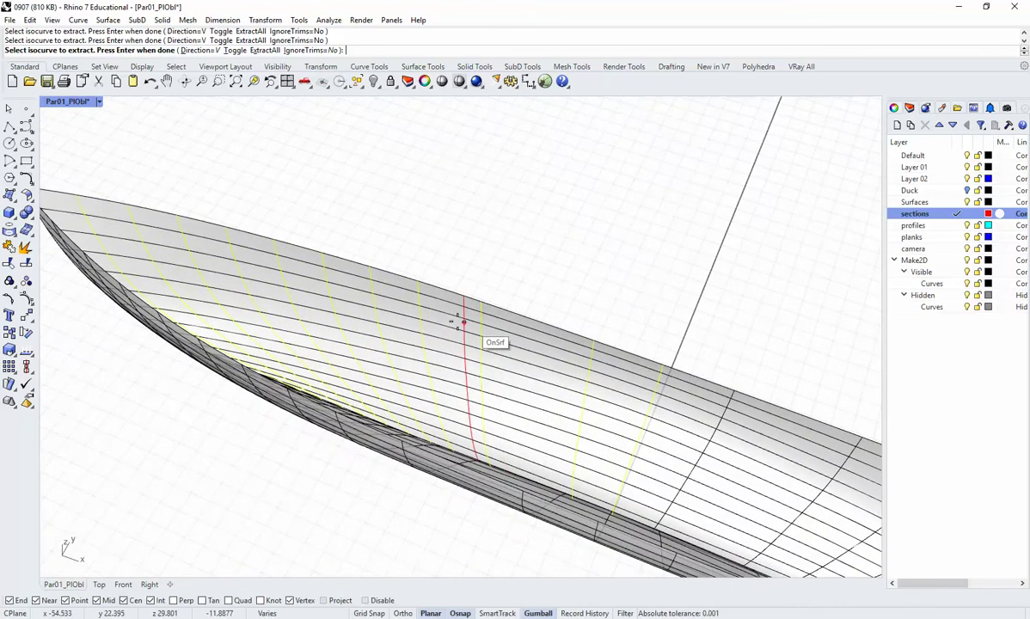
right_drag(127, 209, 108, 168)
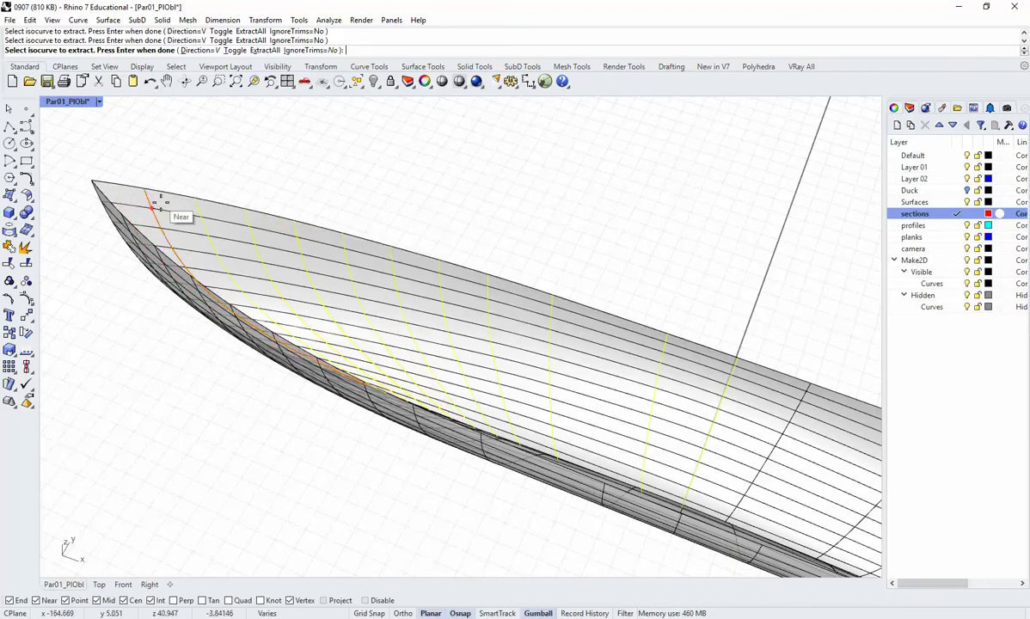
click(92, 197)
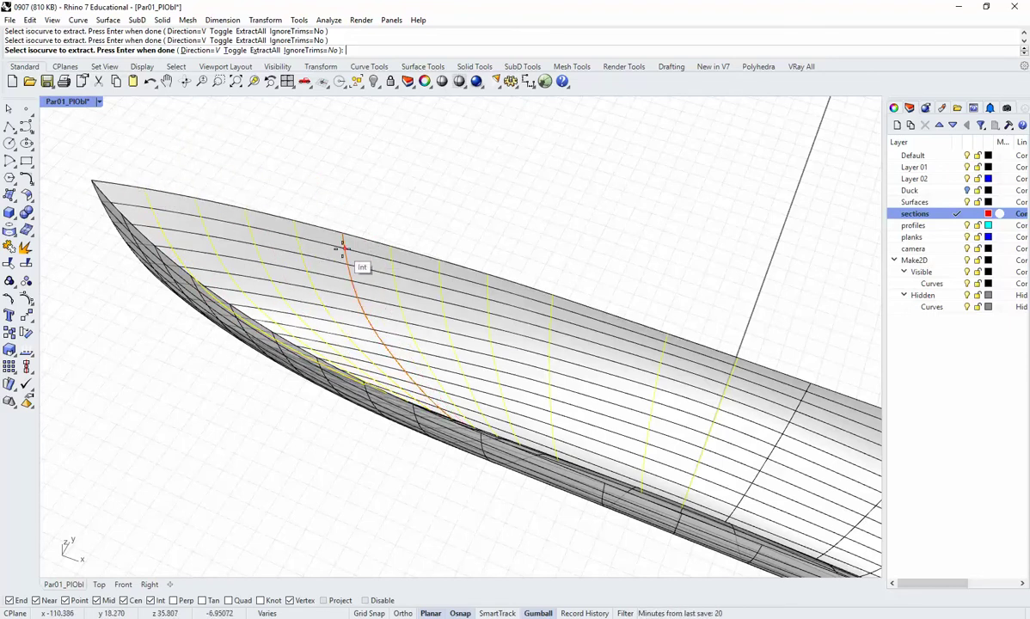
click(627, 301)
key(Return)
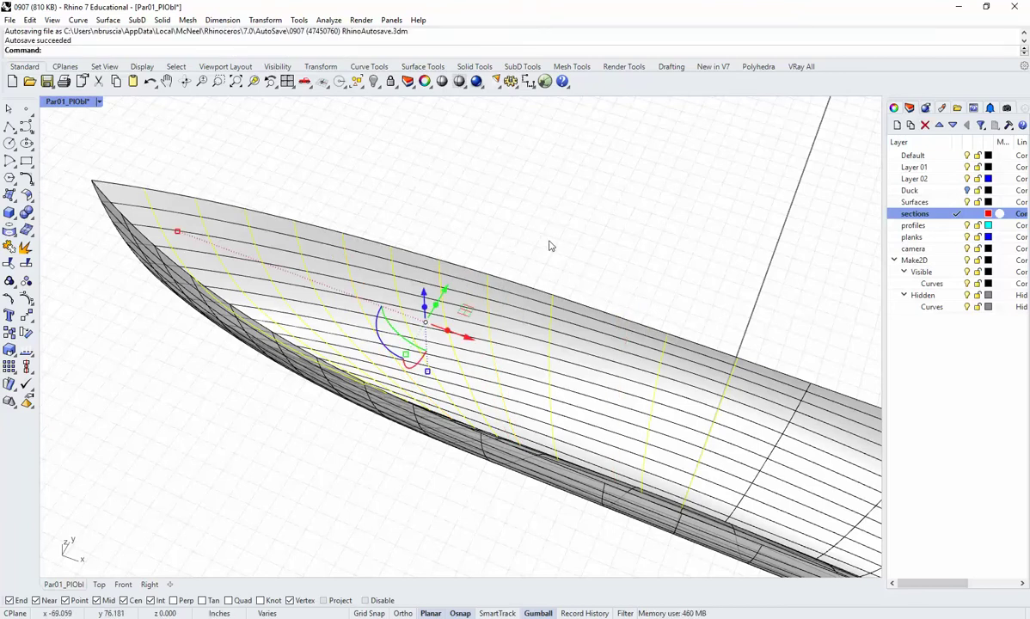
right_drag(576, 251, 526, 249)
right_drag(513, 323, 556, 310)
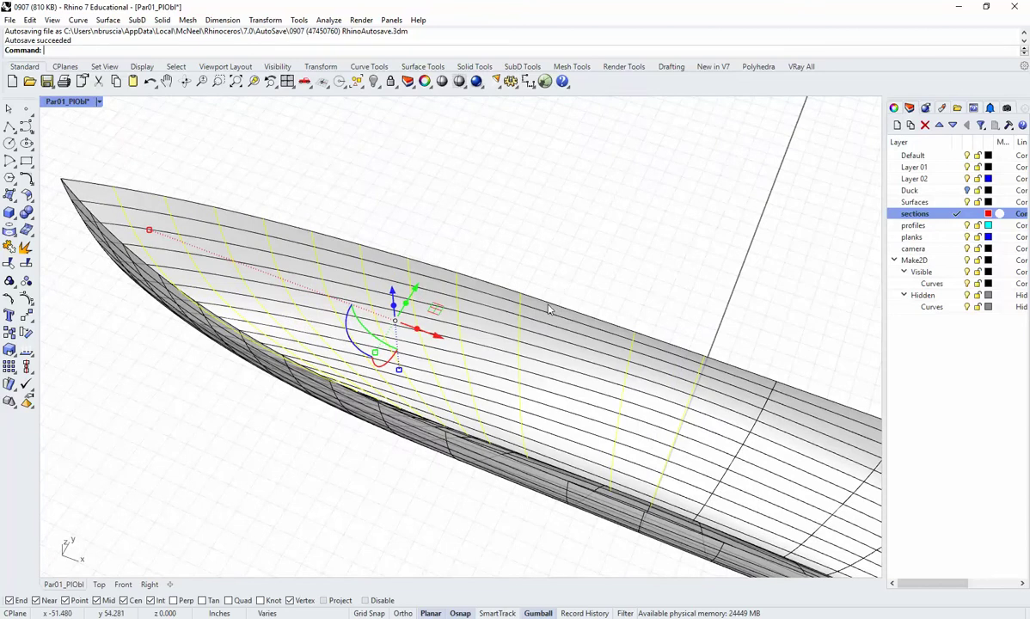
click(457, 240)
right_drag(454, 255, 459, 263)
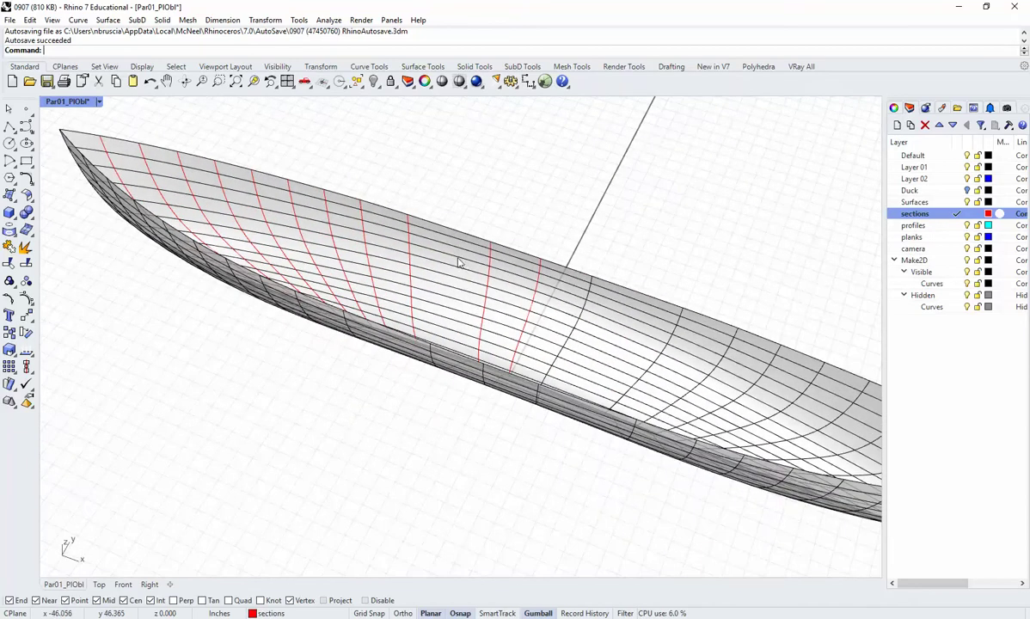
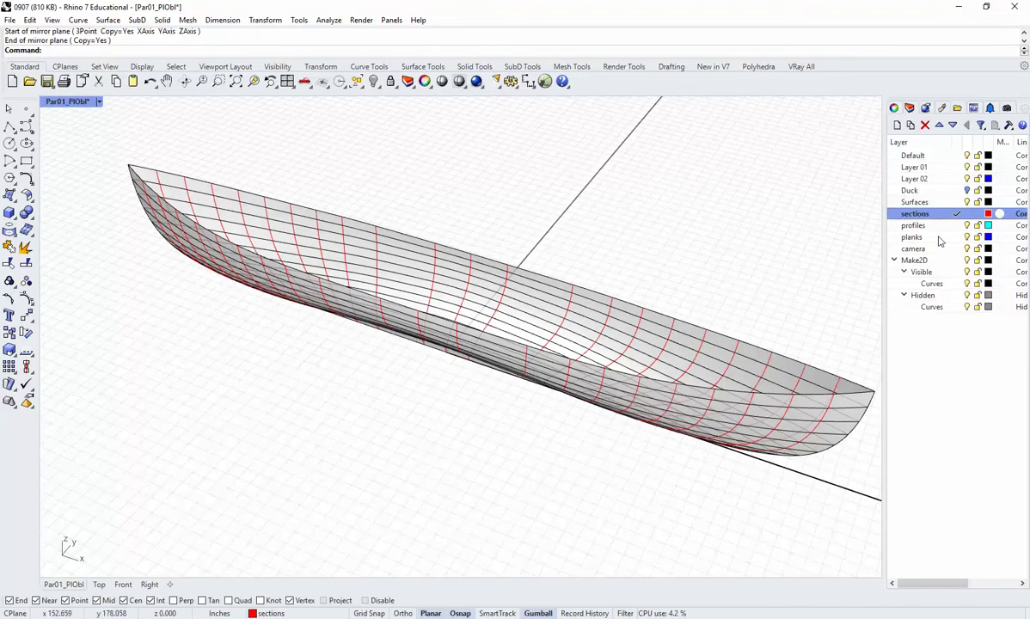
Make the planks layer current and start ExtractIsocurve on the same far-side hull surface with the direction set to U.
double_click(942, 239)
key(Home)
key(Home)
key(Home)
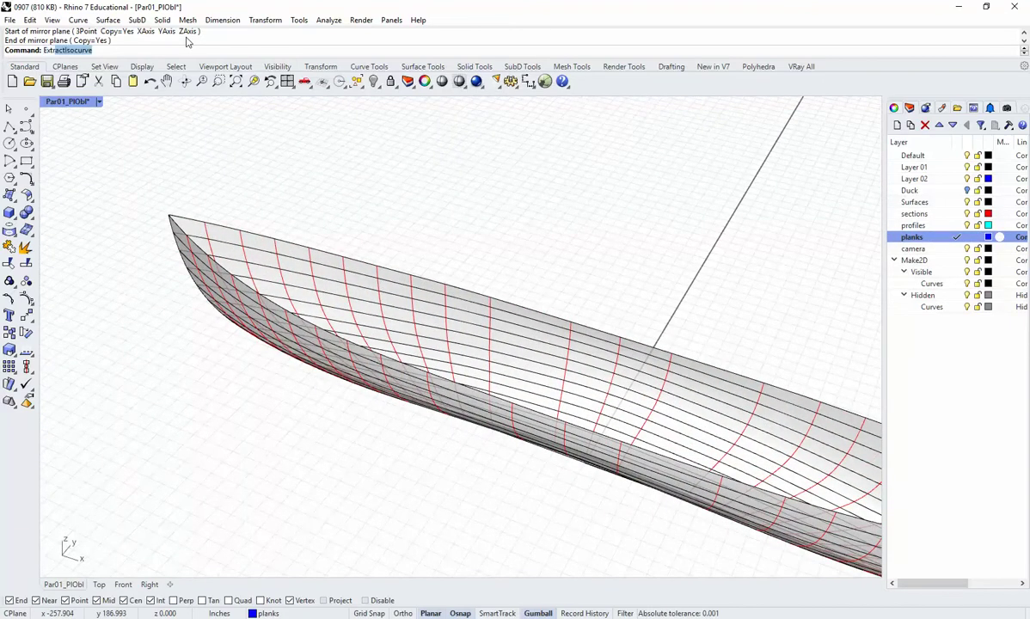
key(Return)
scroll(295, 270, up, 2)
click(295, 270)
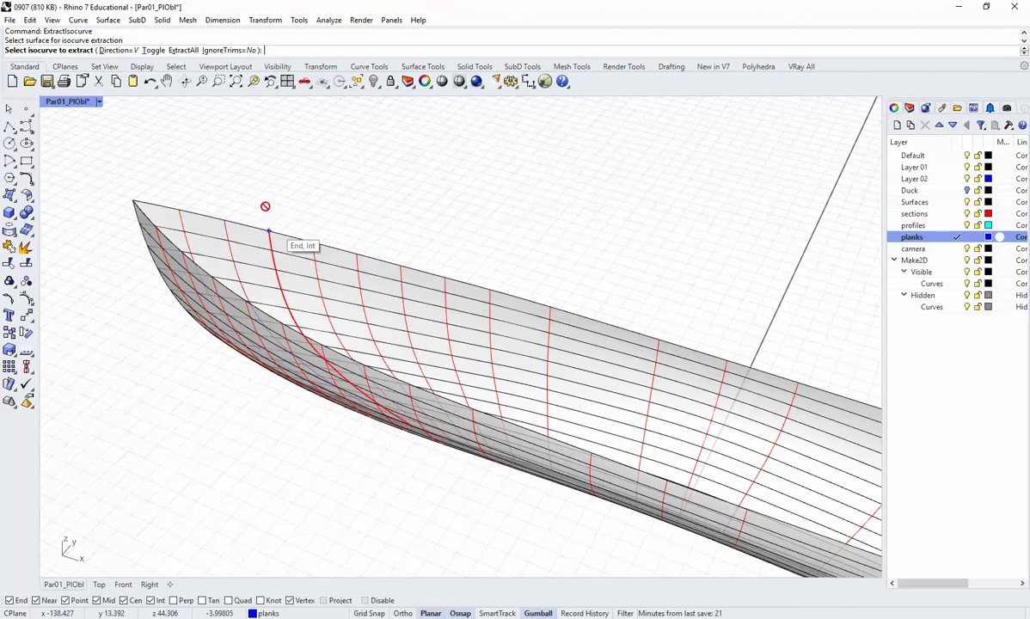
click(116, 50)
click(61, 50)
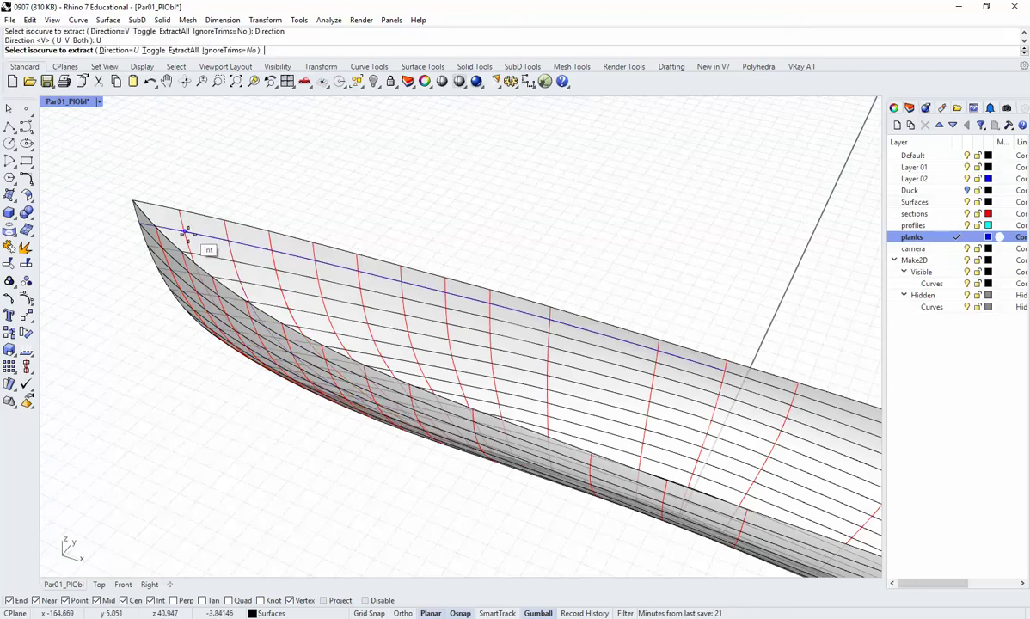
Extract the lengthwise U isocurves at each grid line from the sheer edge down to the keel, picking along the midship section.
scroll(568, 308, up, 3)
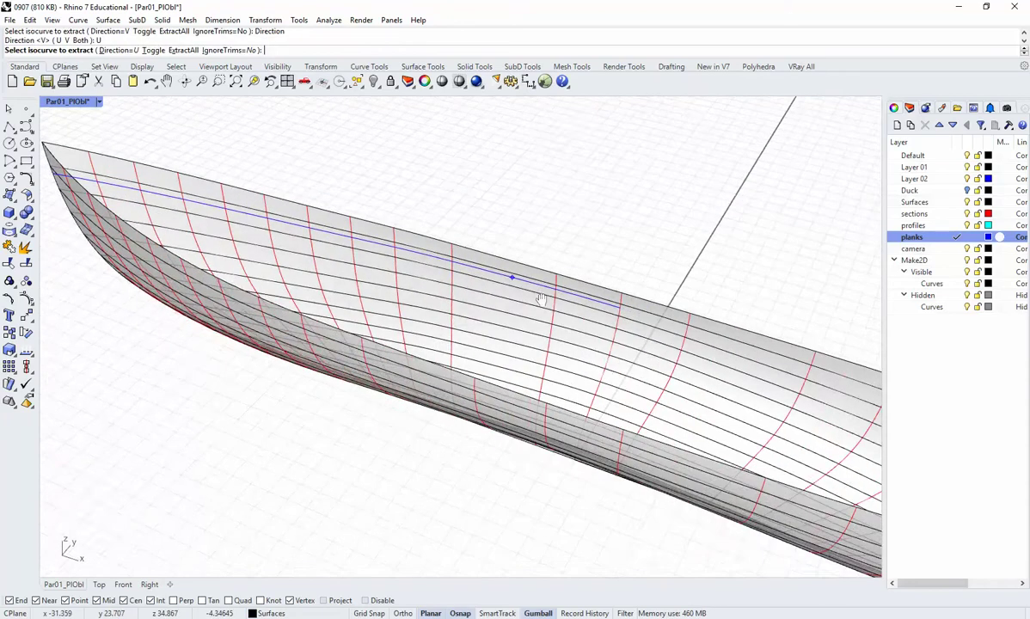
click(629, 298)
click(628, 311)
click(623, 338)
click(621, 347)
click(612, 379)
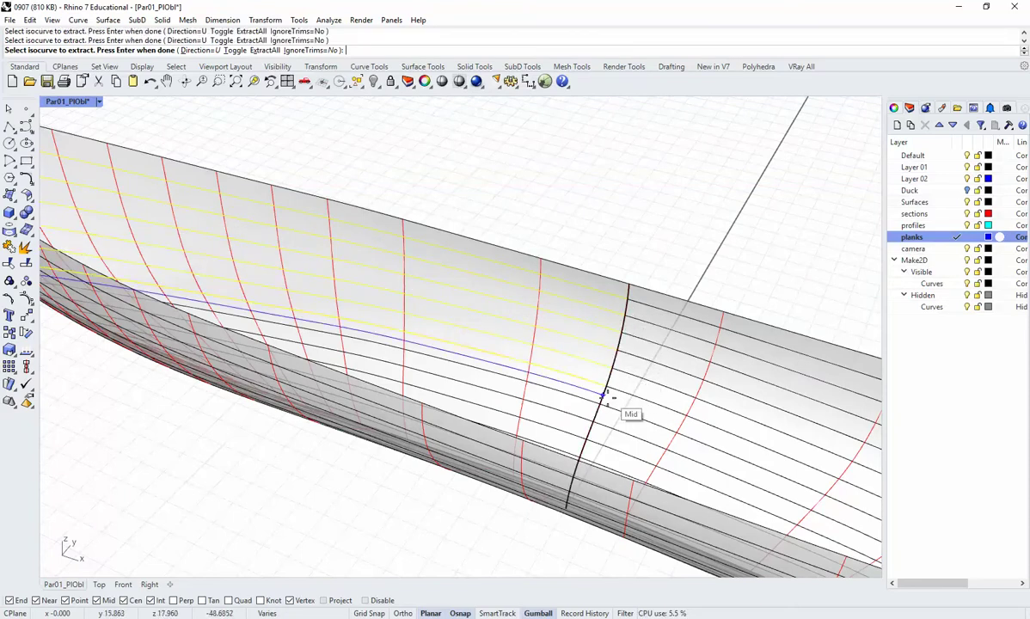
right_drag(631, 413, 602, 437)
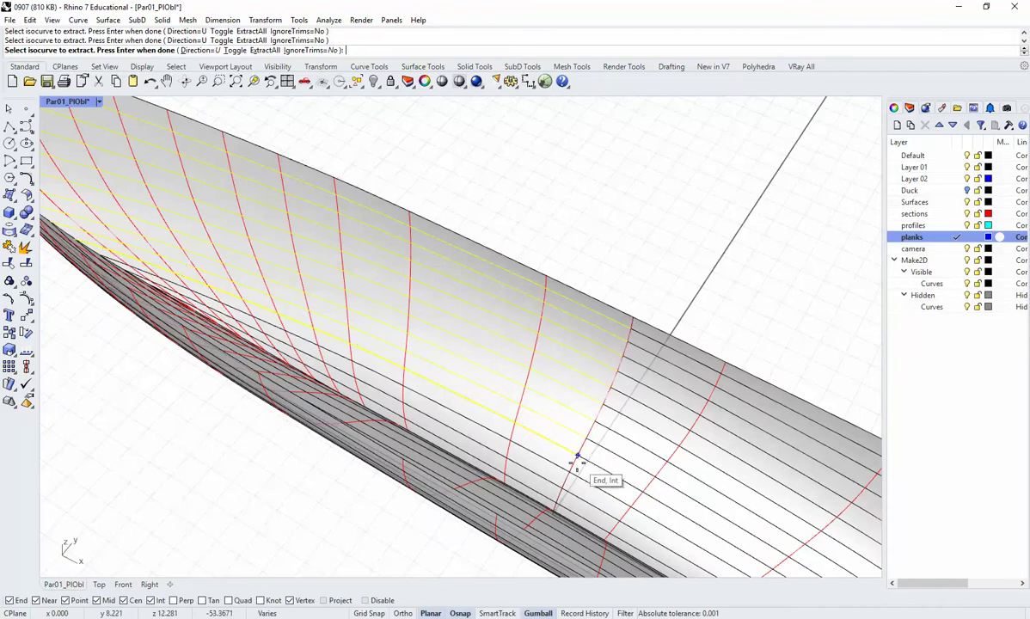
right_drag(577, 476, 617, 462)
key(ctrl+w)
drag(617, 462, 564, 391)
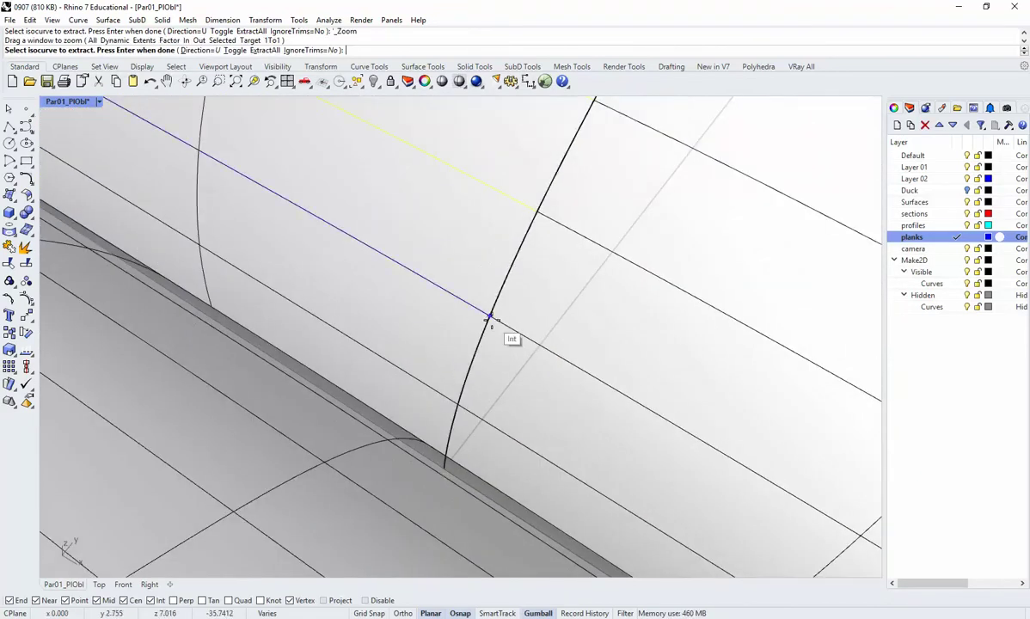
right_drag(511, 320, 523, 293)
key(Return)
Mirror a copy of the extracted plank curves across the midship plane onto the other half of the far-side hull.
scroll(527, 344, down, 5)
text(Mirror)
key(Return)
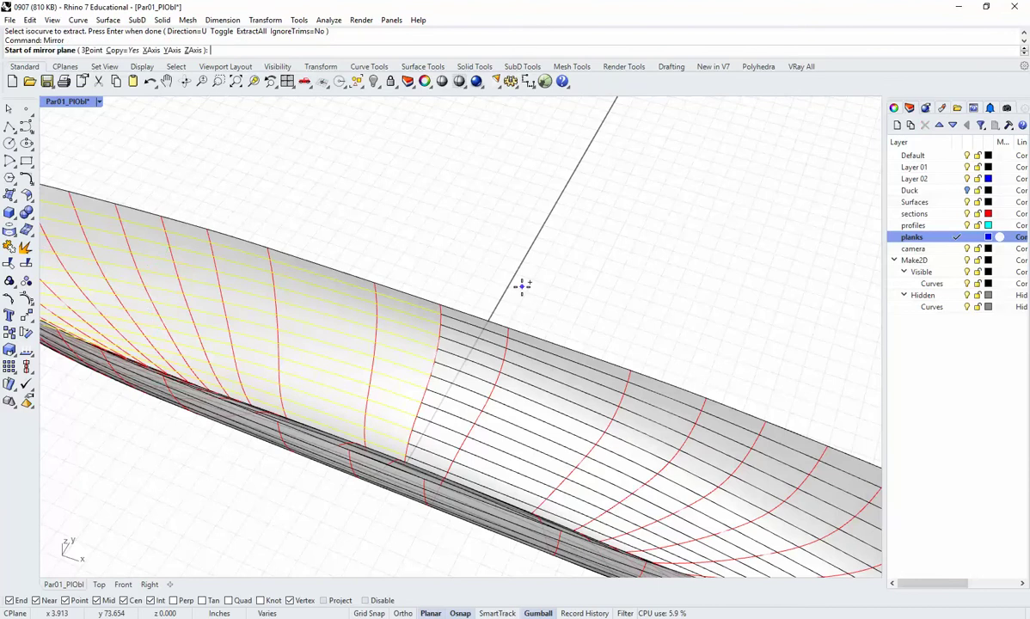
click(441, 304)
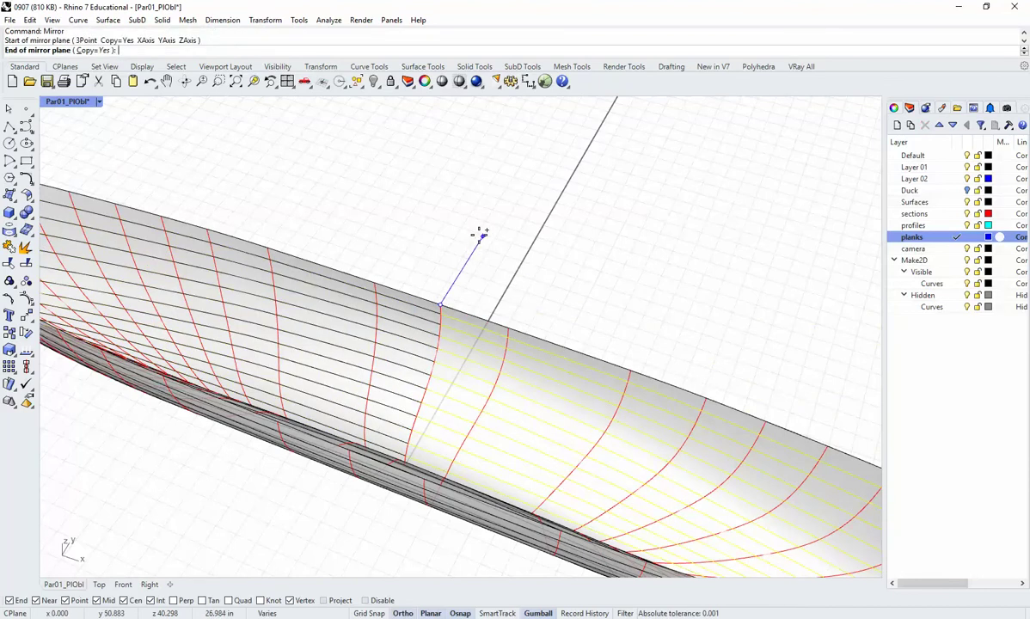
click(482, 235)
right_drag(488, 246, 570, 283)
click(614, 296)
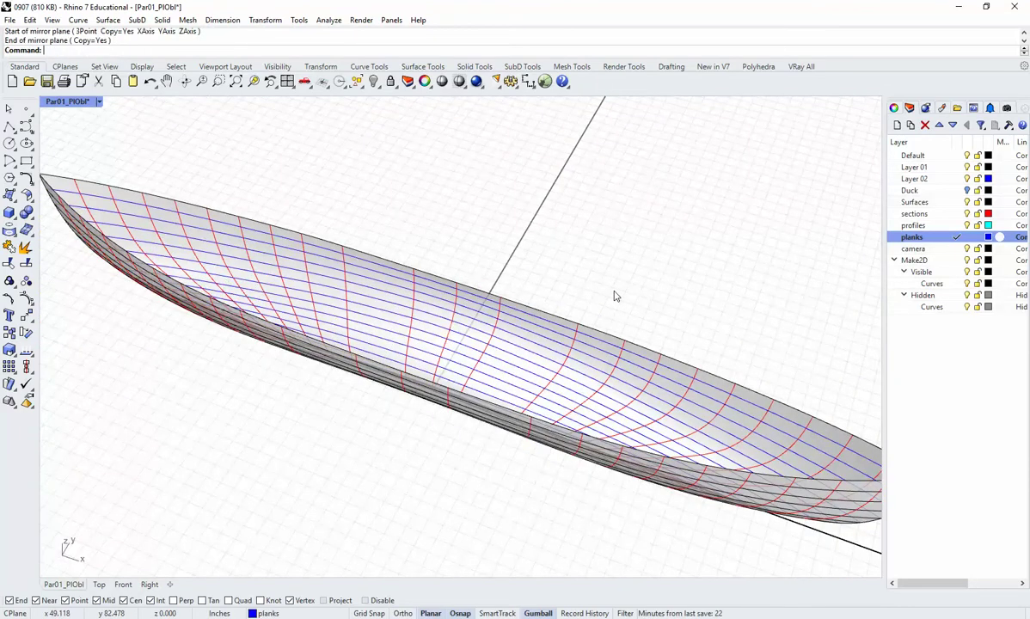
Select all curves on the planks layer and mirror a copy across the hull's lengthwise centerline to the near side.
key(Return)
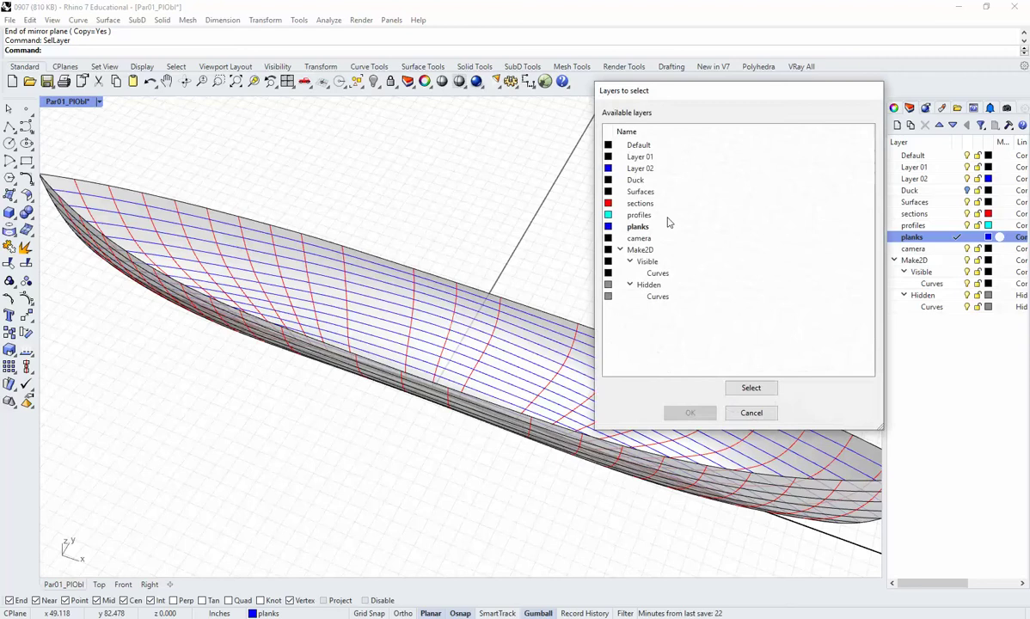
click(607, 168)
click(627, 225)
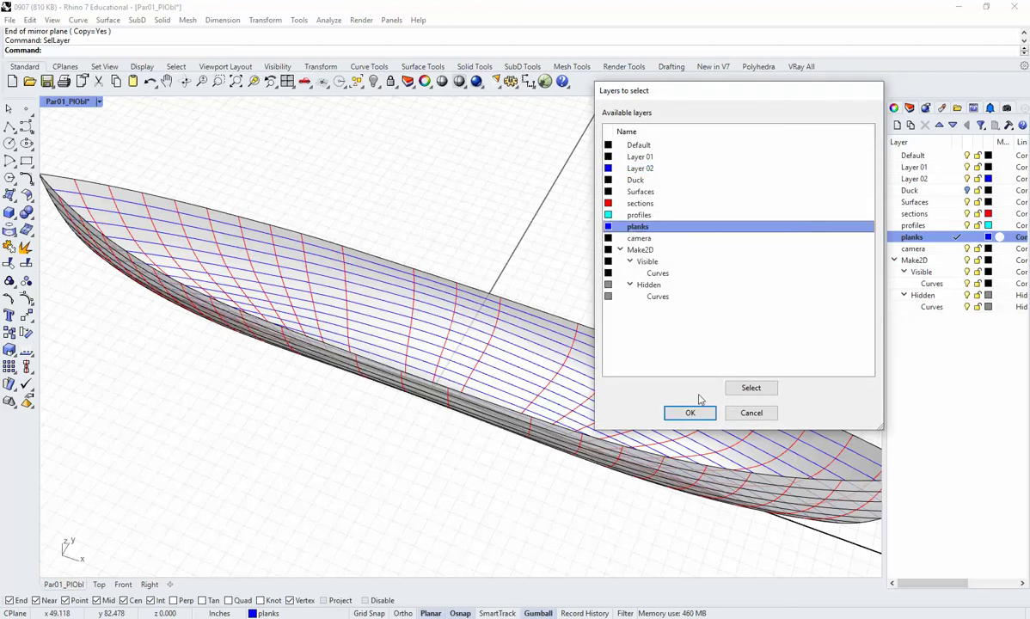
key(Return)
scroll(689, 386, down, 3)
scroll(621, 322, up, 2)
text(M)
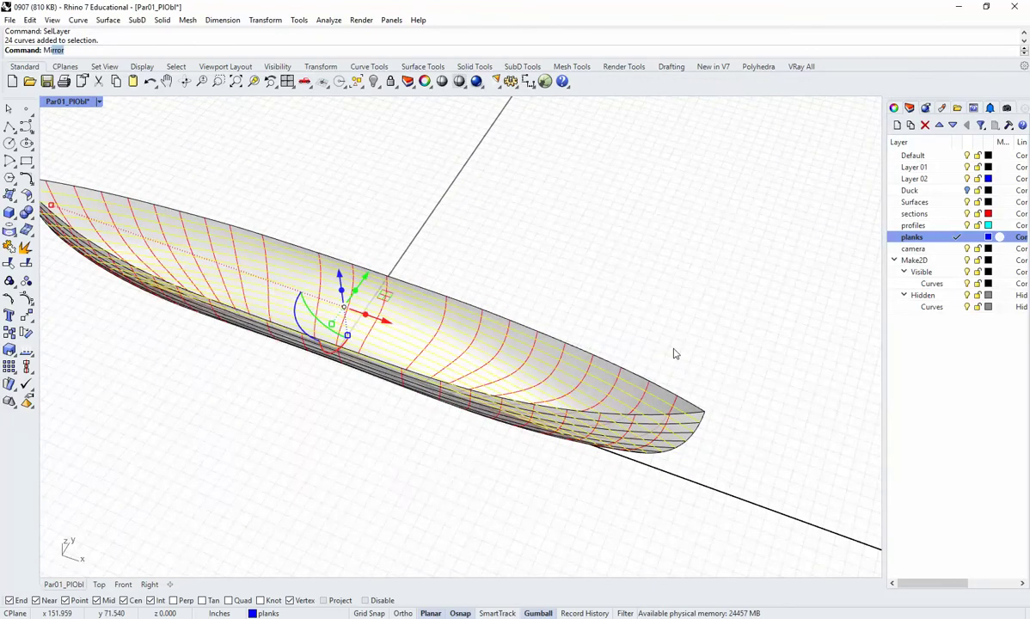
text(irror)
key(Return)
scroll(689, 362, up, 2)
click(698, 420)
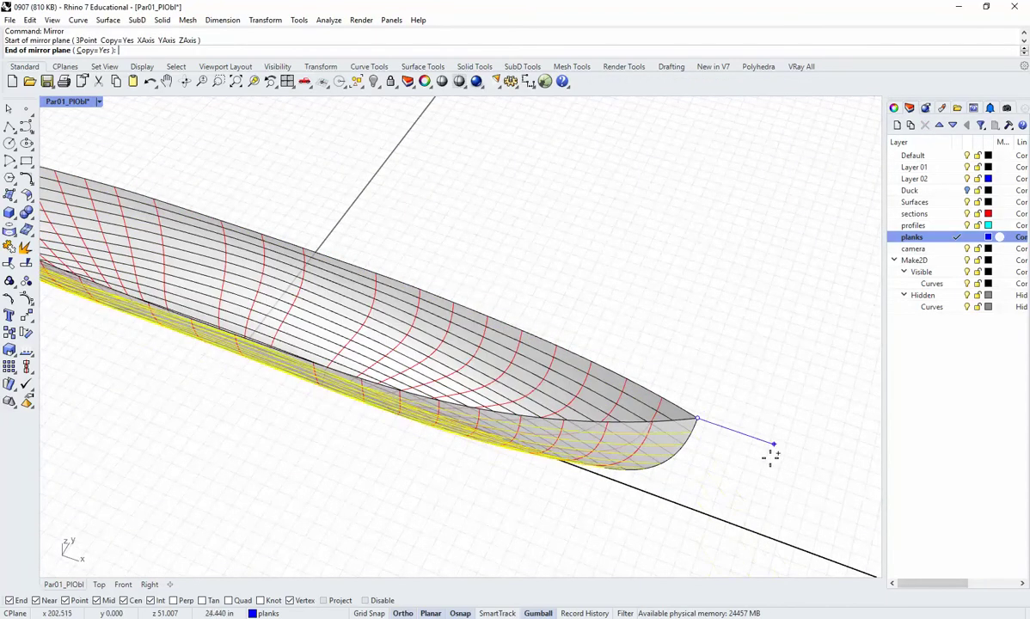
click(770, 453)
Make the profiles layer current and start the DupEdge command.
scroll(625, 301, down, 3)
key(ctrl+w)
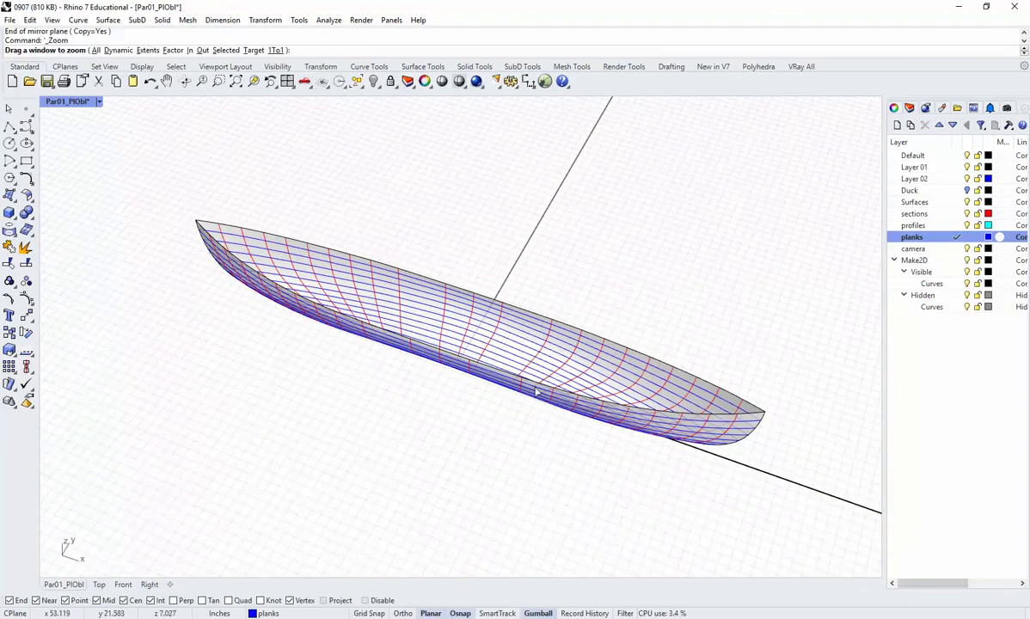
drag(551, 388, 649, 274)
right_drag(649, 274, 632, 312)
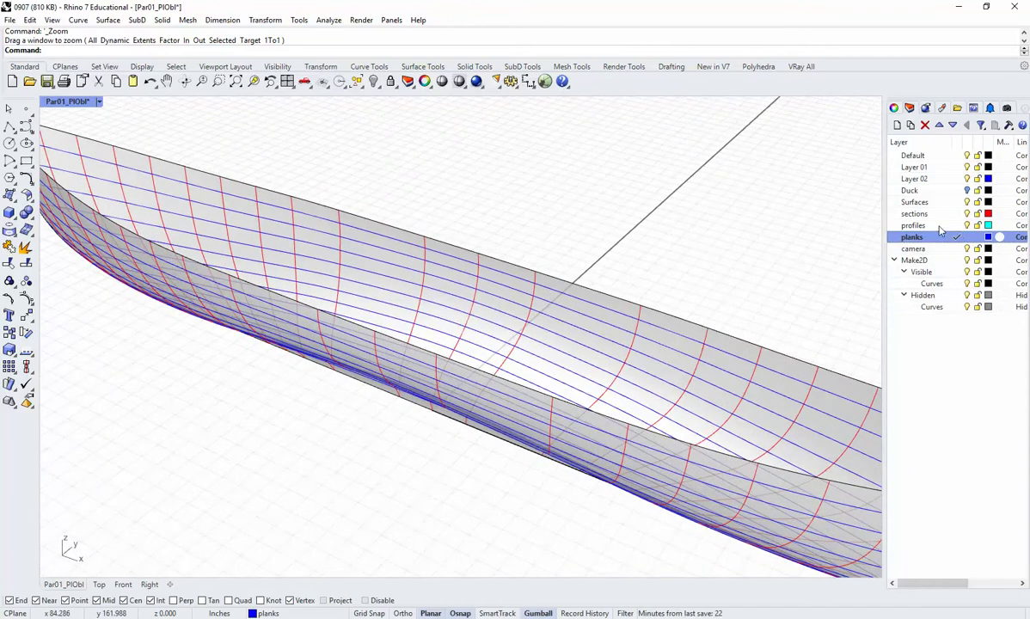
double_click(939, 226)
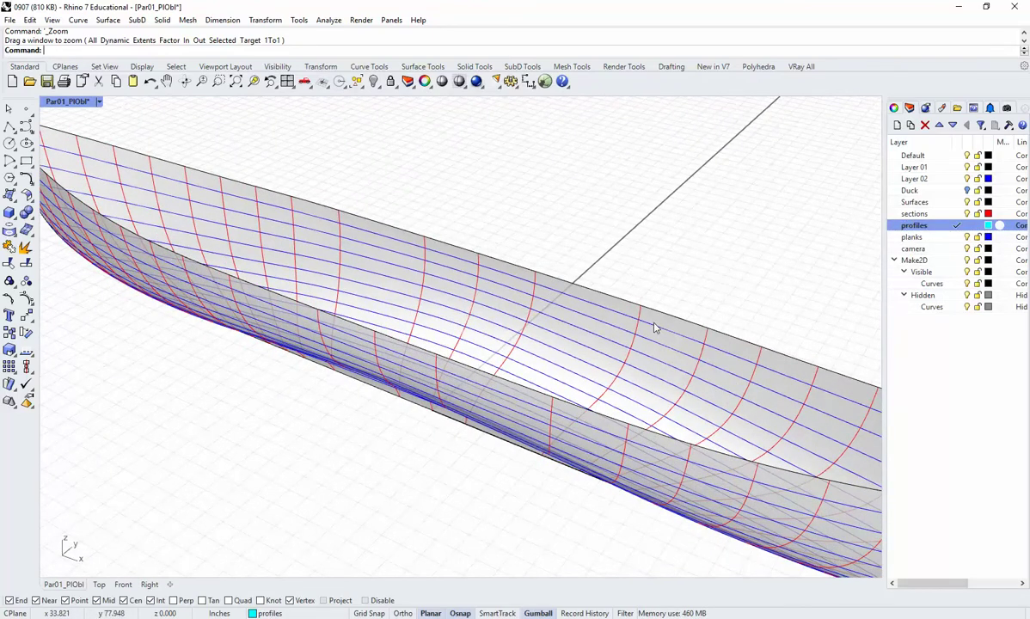
right_drag(508, 223, 532, 272)
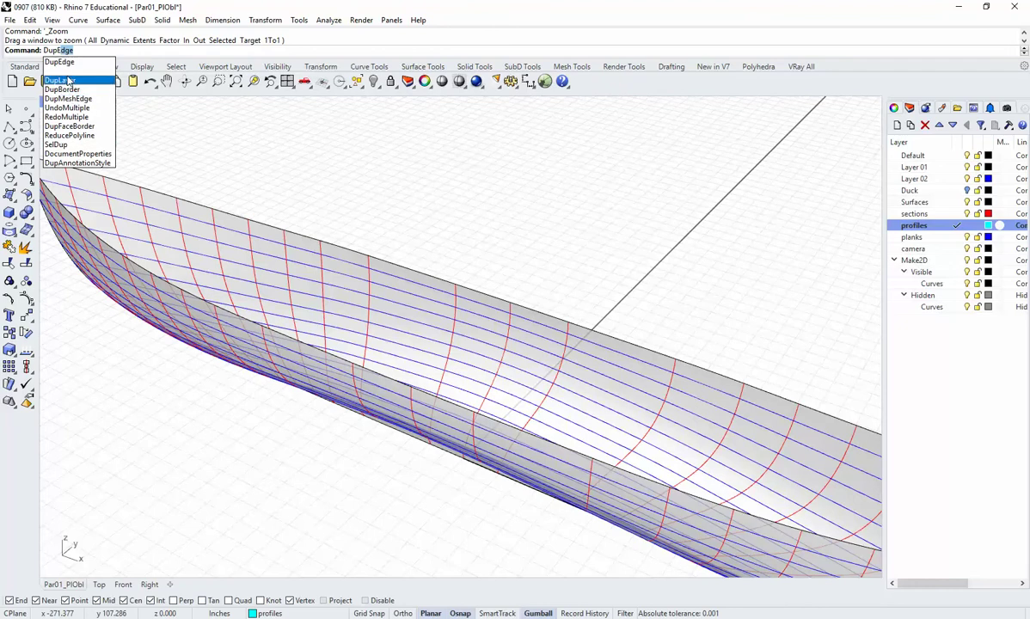
click(60, 62)
Pick the upper sheer edges along both sides of the hull for duplication.
right_drag(301, 168, 602, 277)
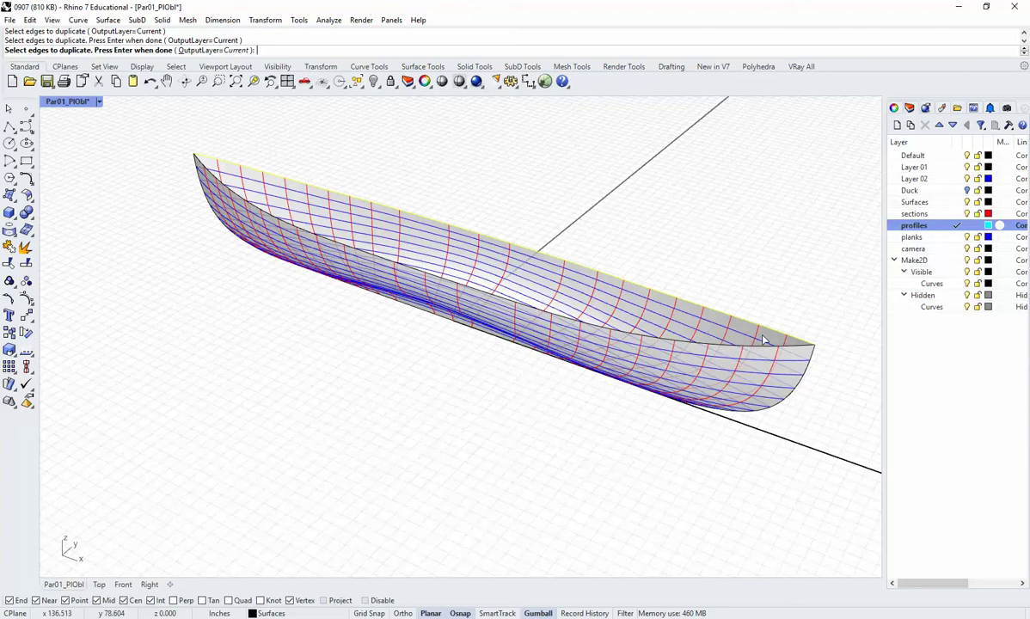
right_drag(762, 340, 758, 355)
right_drag(419, 297, 301, 305)
scroll(284, 289, down, 3)
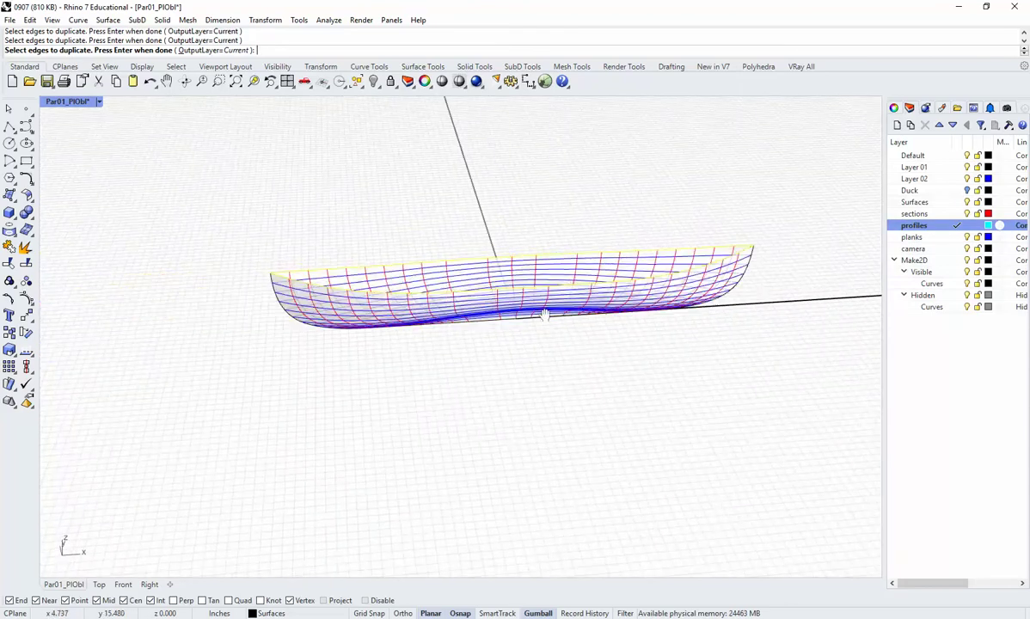
Add the curved stem edge at one end and the keel edges along the hull's underside to the edges being duplicated.
scroll(280, 284, up, 8)
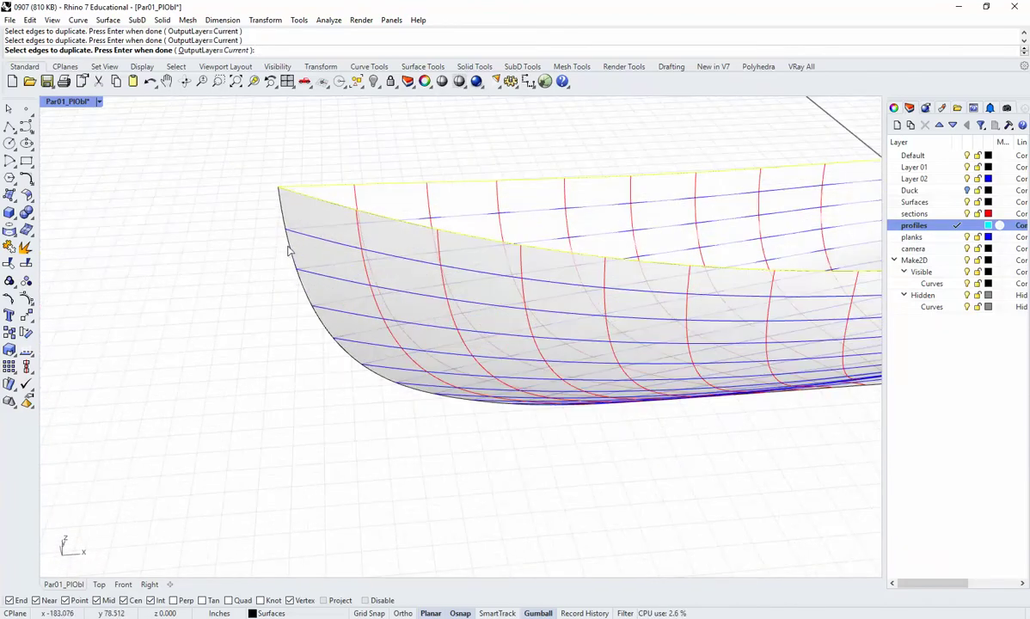
click(289, 249)
click(336, 276)
right_drag(336, 276, 519, 240)
click(518, 240)
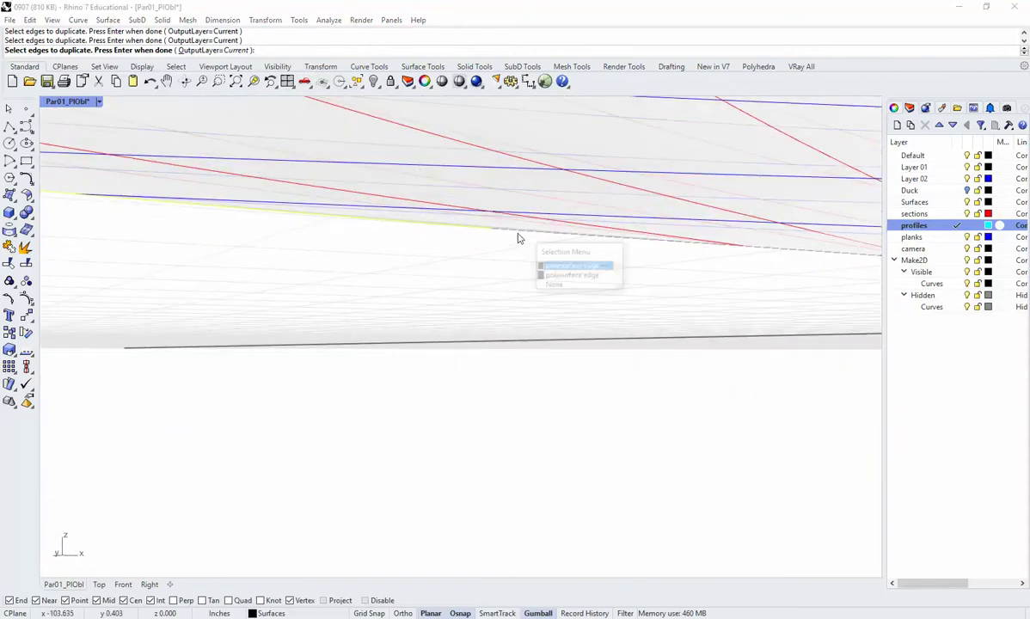
click(535, 287)
right_drag(536, 287, 389, 374)
click(663, 380)
scroll(508, 387, up, 5)
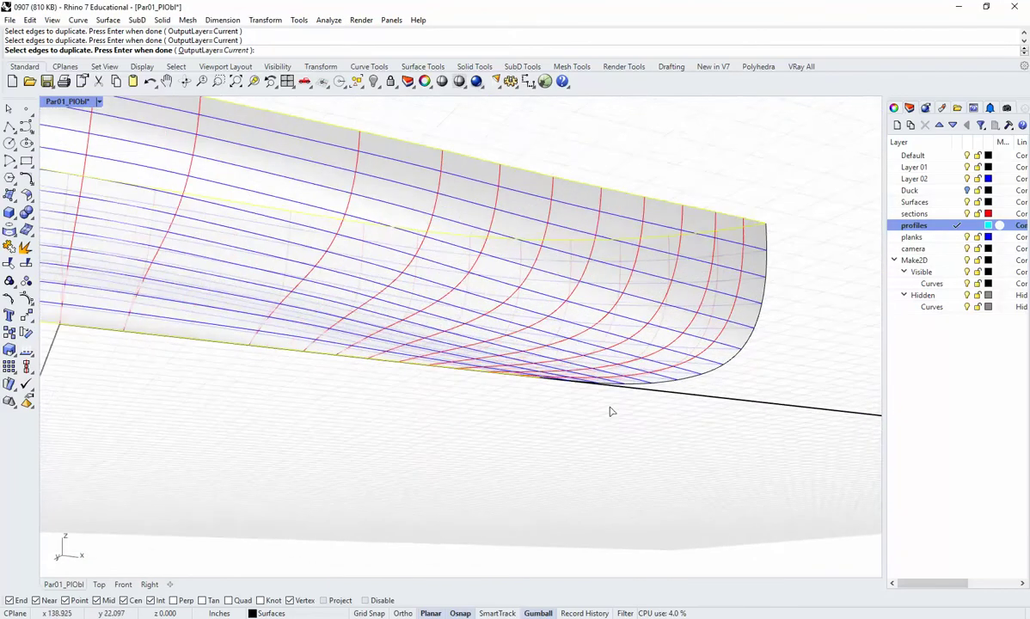
Add the curved stem edge at the opposite end of the hull and finish duplicating the edges.
click(710, 382)
click(747, 406)
scroll(737, 412, down, 3)
right_drag(737, 412, 568, 425)
key(Return)
scroll(679, 394, down, 3)
key(Escape)
Collapse the Make2D layer group and make the camera layer current.
scroll(534, 387, up, 5)
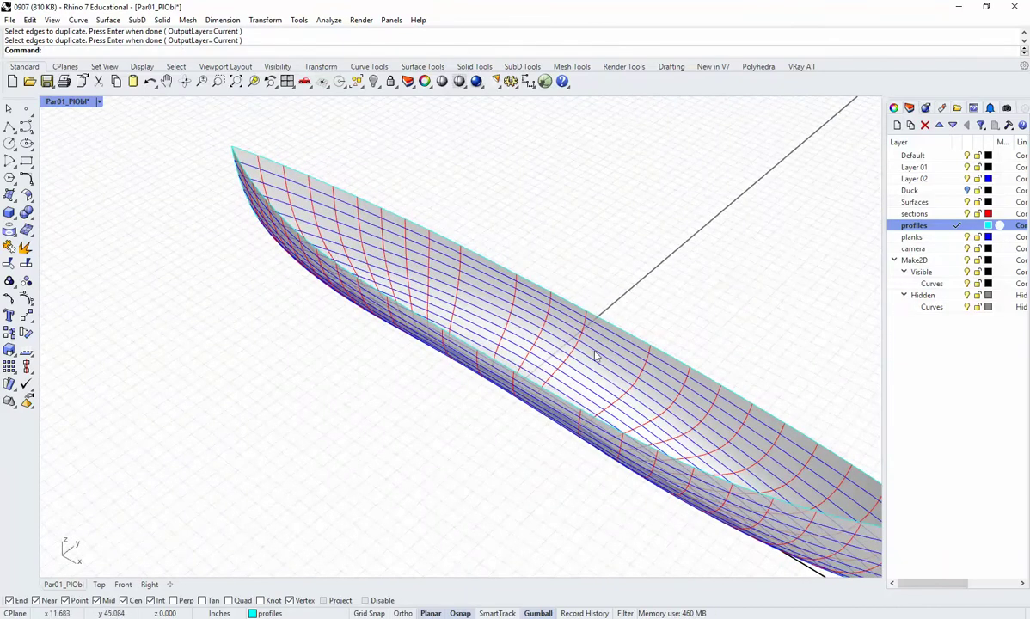
right_drag(594, 355, 558, 342)
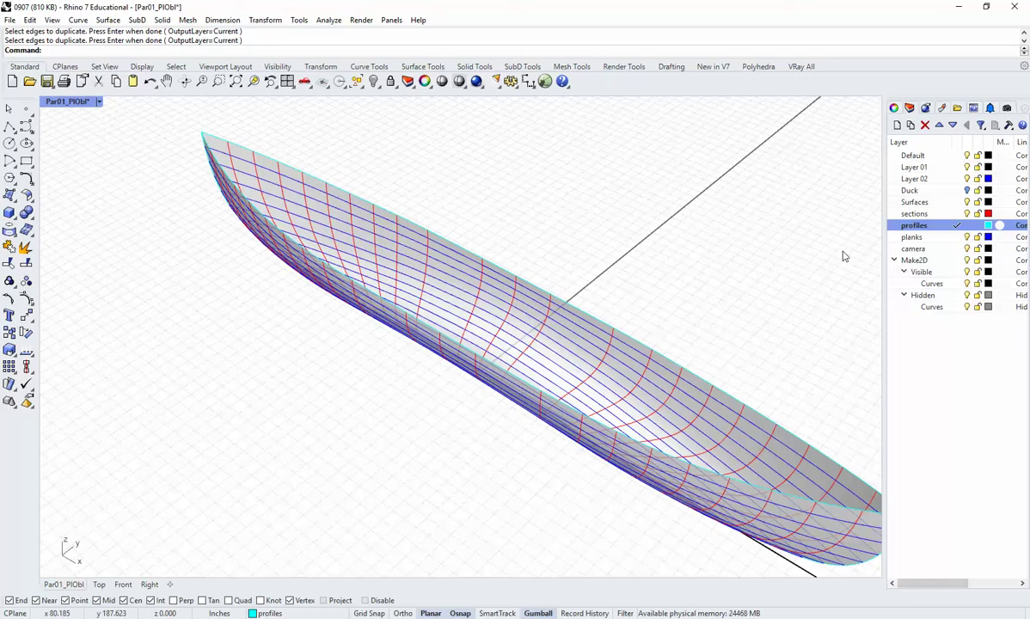
click(895, 262)
click(949, 260)
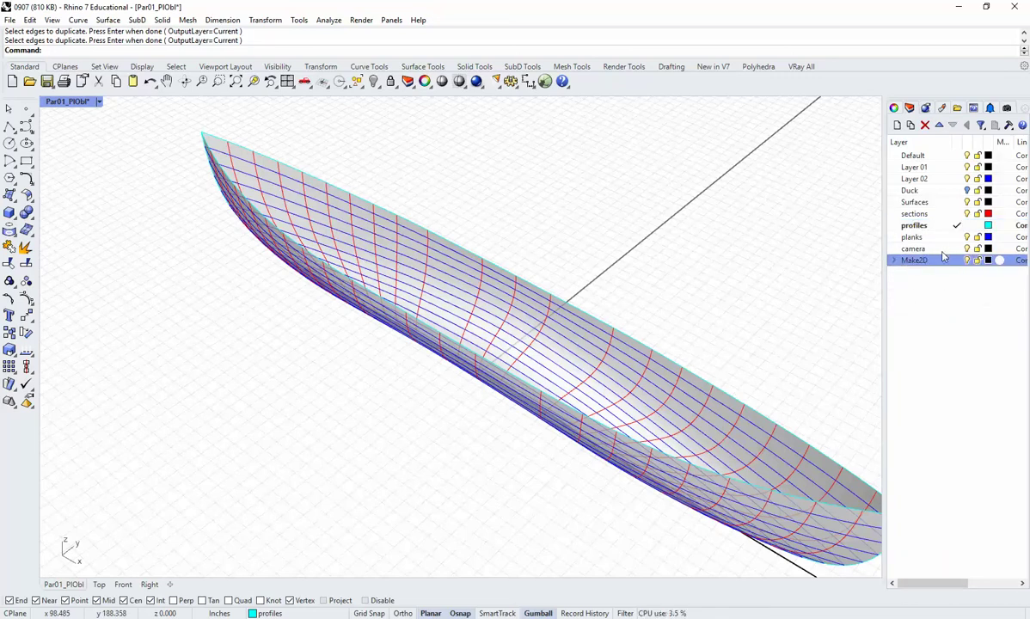
double_click(944, 249)
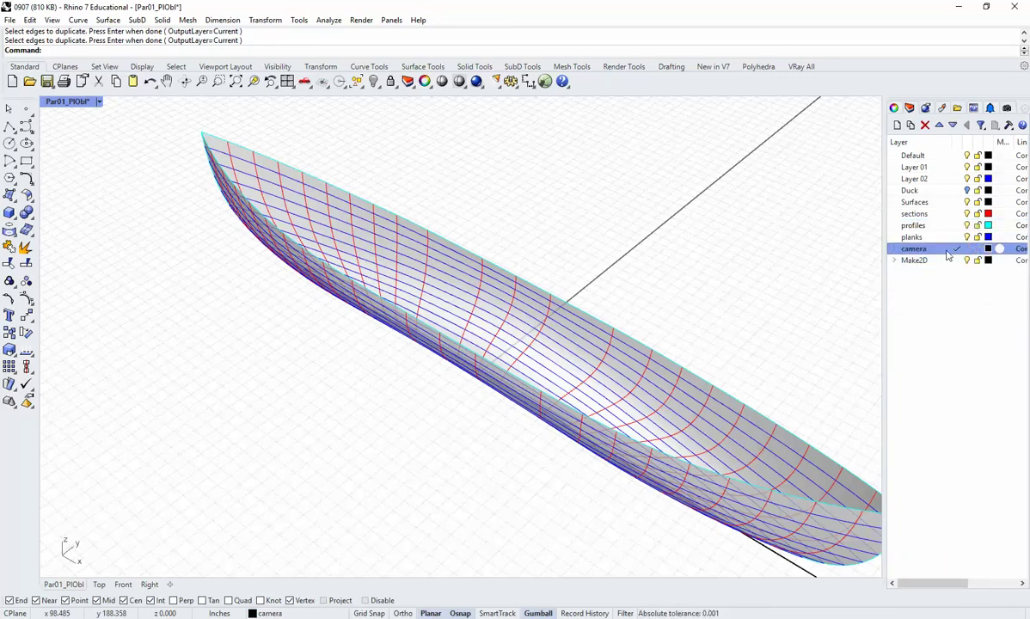
Draw a straight one-segment polyline from the keel at midship outward along the ground, perpendicular to the hull's length.
right_drag(684, 263, 598, 273)
right_drag(379, 322, 366, 270)
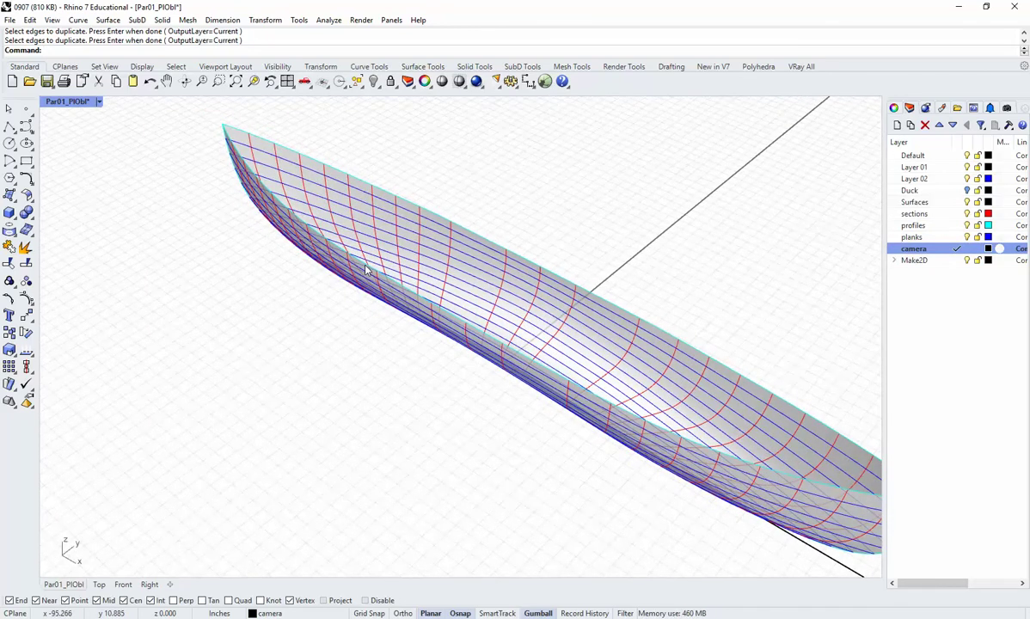
right_drag(422, 332, 461, 340)
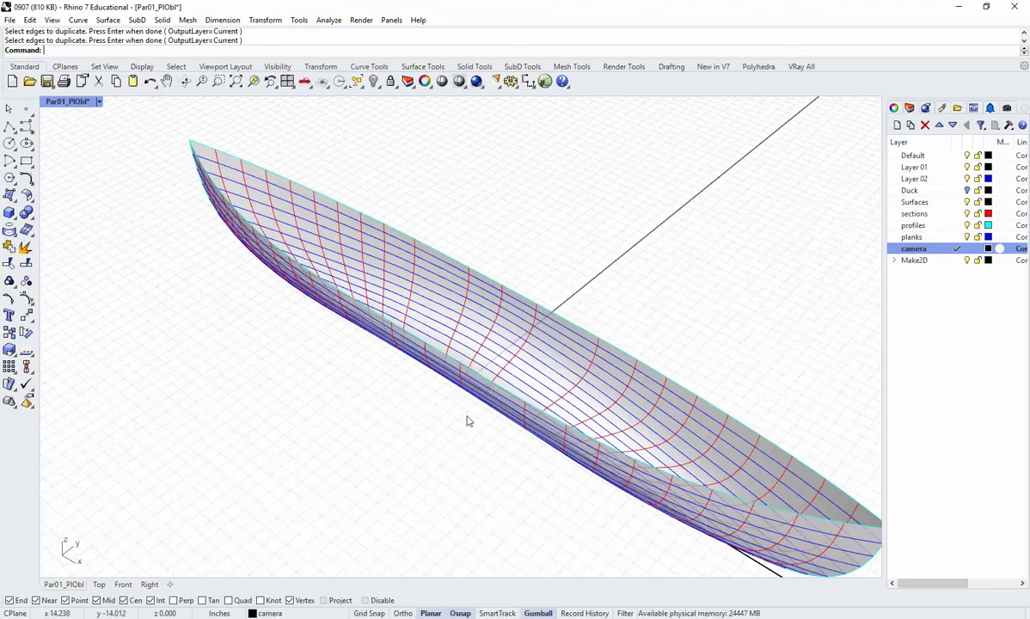
shift+right_drag(473, 417, 464, 398)
shift+right_drag(404, 362, 429, 383)
scroll(429, 384, up, 3)
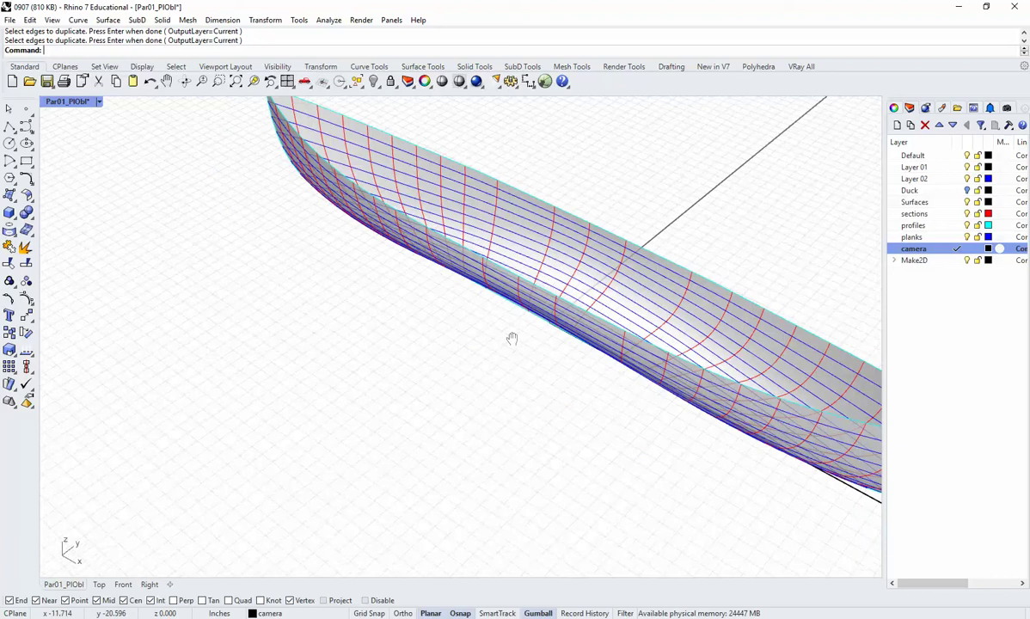
click(9, 126)
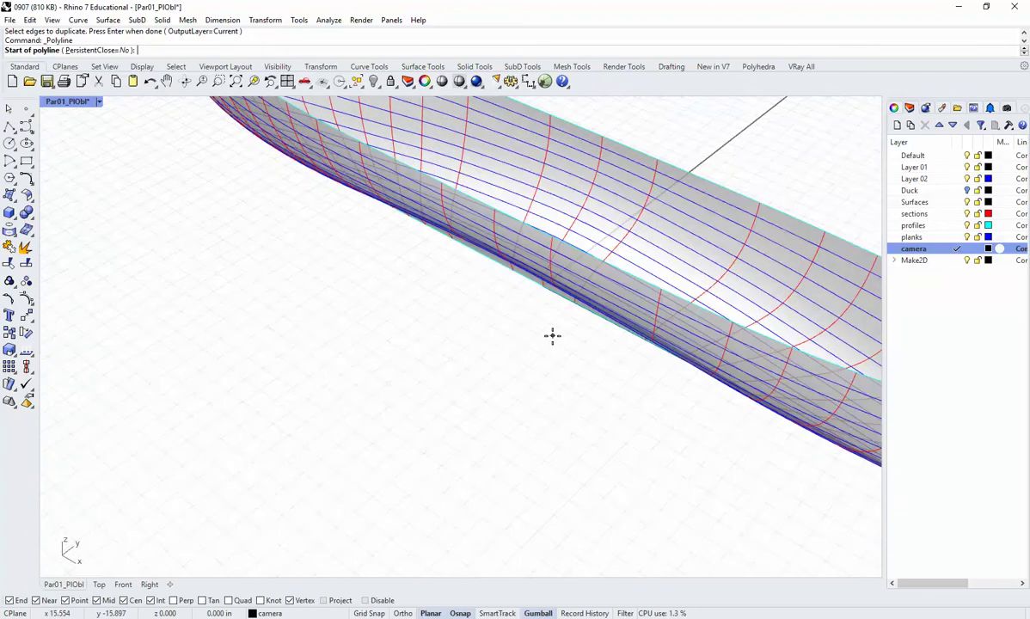
scroll(550, 346, down, 4)
click(565, 331)
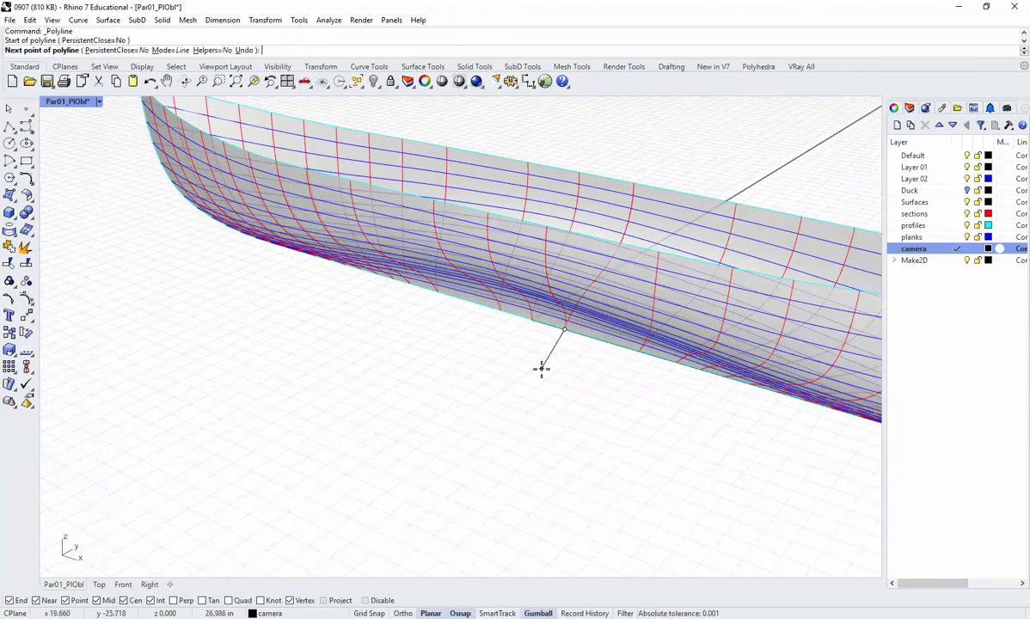
scroll(542, 367, down, 5)
scroll(535, 394, up, 5)
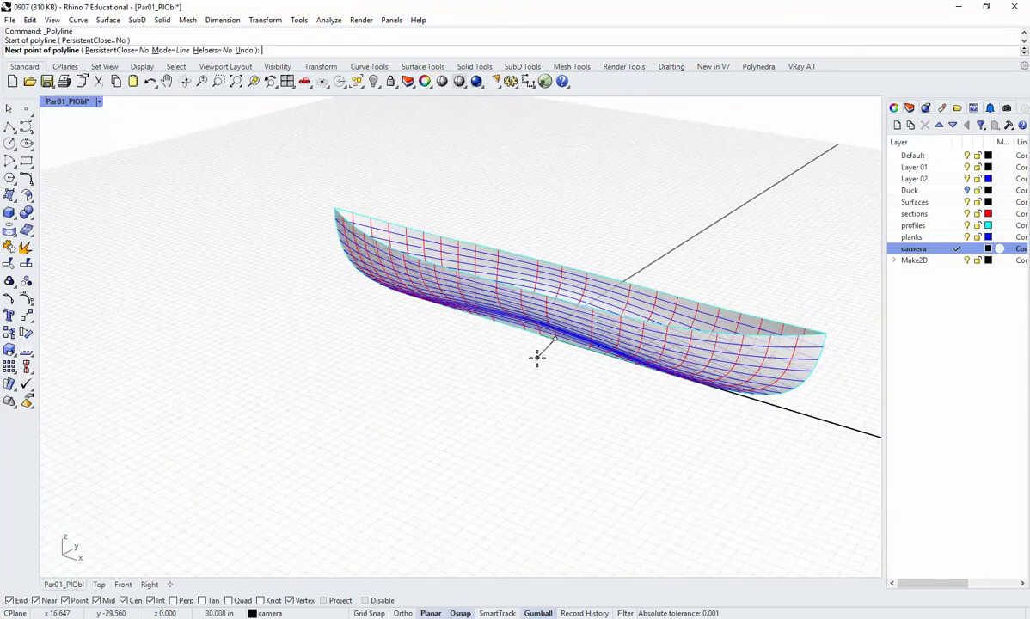
scroll(387, 452, up, 2)
click(251, 488)
key(Return)
right_drag(552, 357, 381, 354)
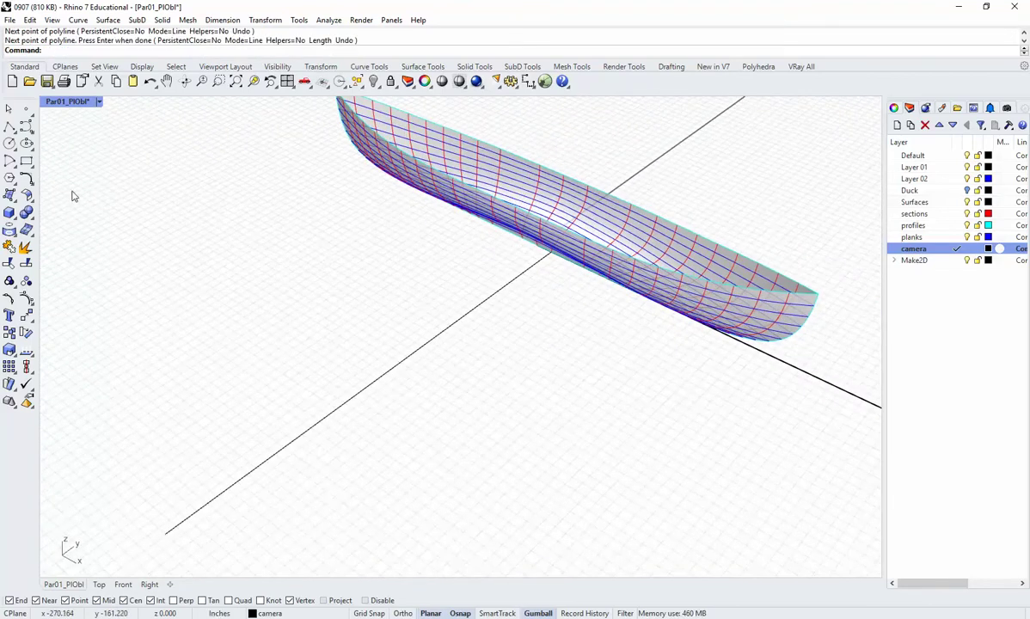
Create a small corner-to-corner rectangular plane on the ground beside the perpendicular camera line.
click(111, 21)
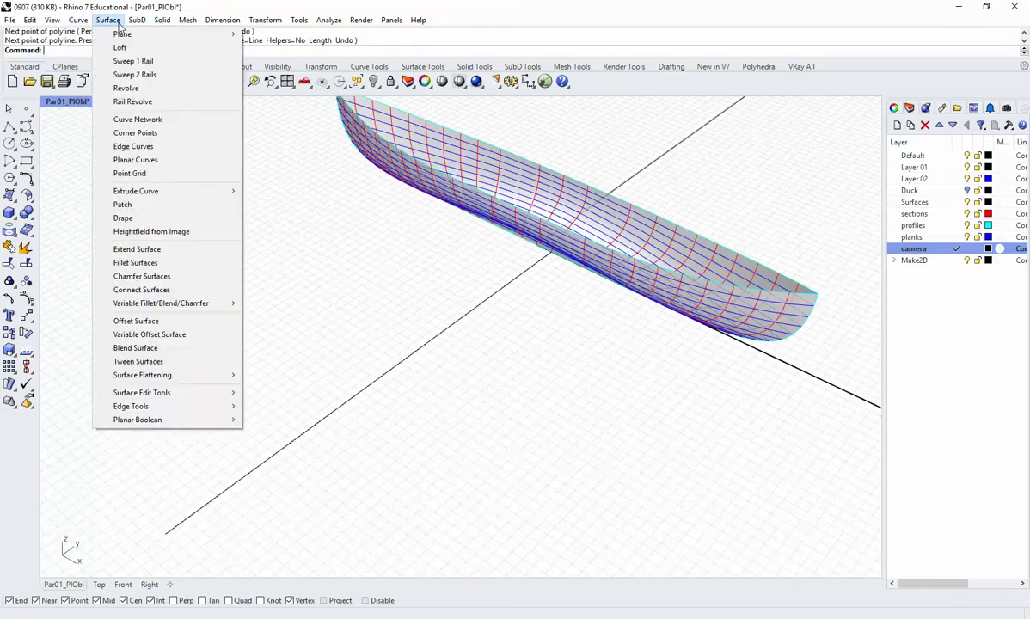
mouse_move(122, 32)
click(288, 33)
click(269, 319)
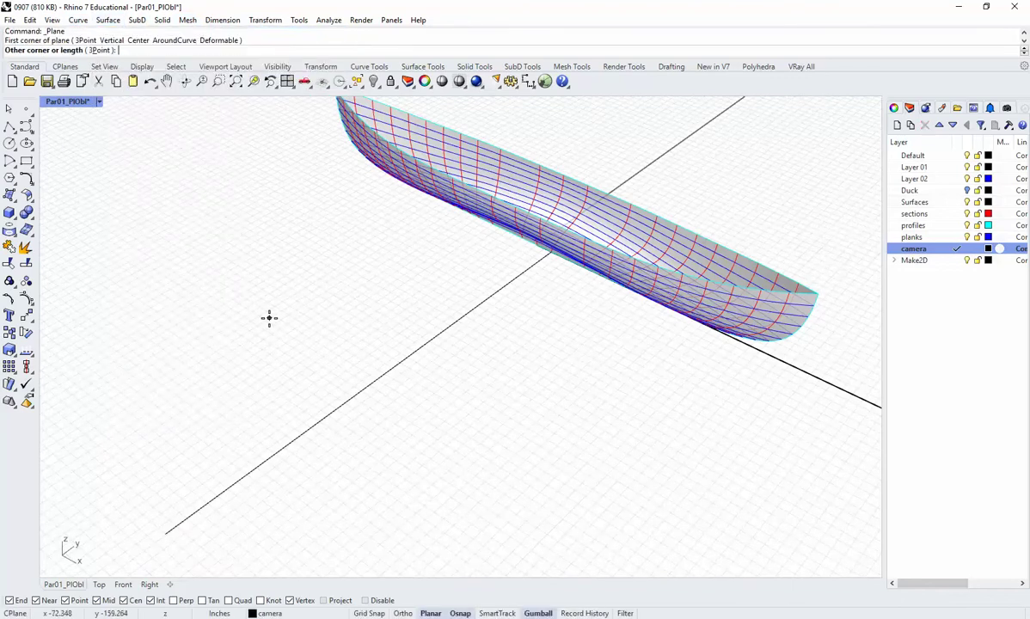
click(296, 378)
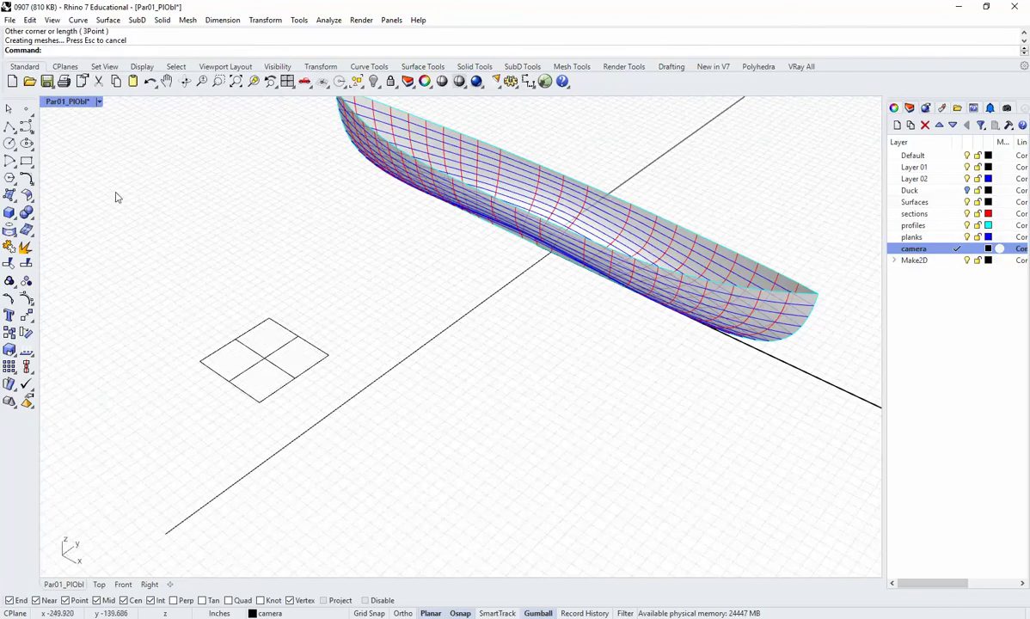
Move the rectangular plane by its center point onto the outer part of the camera line.
right_drag(319, 397, 324, 327)
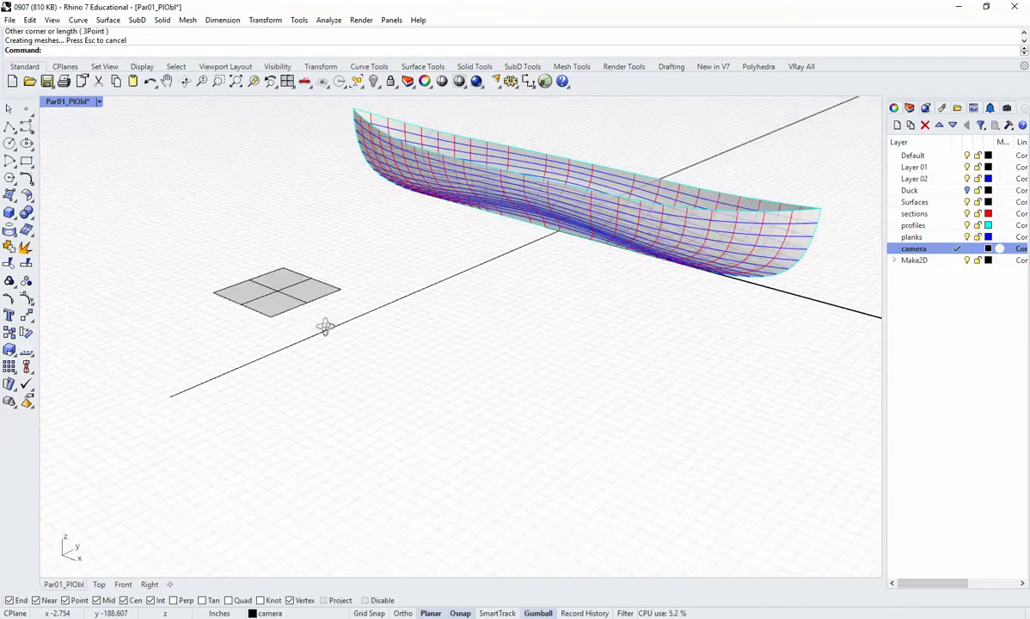
scroll(314, 334, up, 3)
click(292, 319)
text(m)
key(Return)
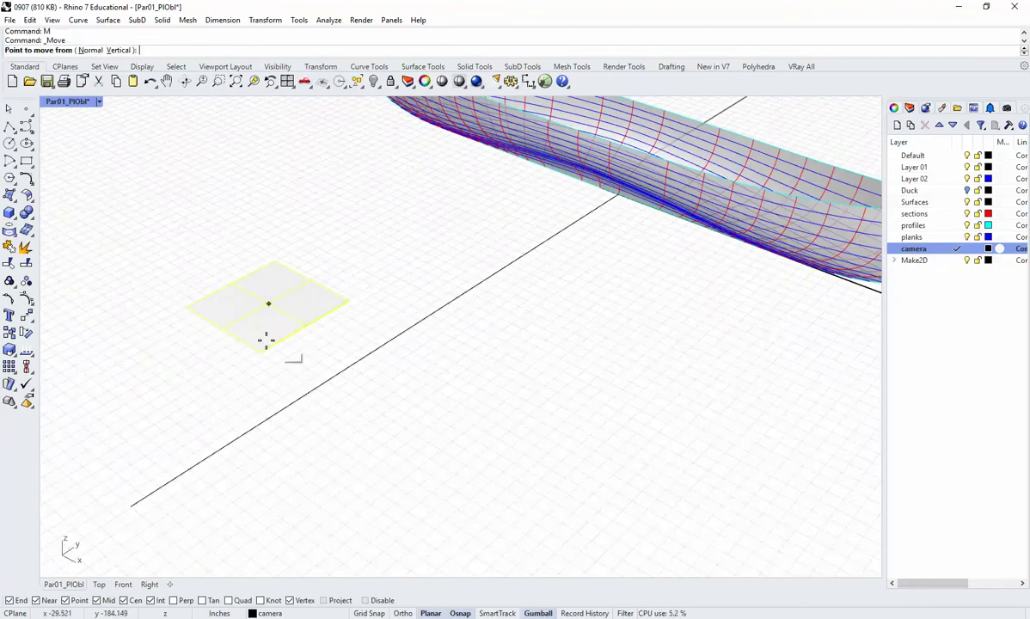
click(268, 305)
click(299, 397)
key(Escape)
shift+right_drag(375, 427, 492, 415)
scroll(445, 407, down, 2)
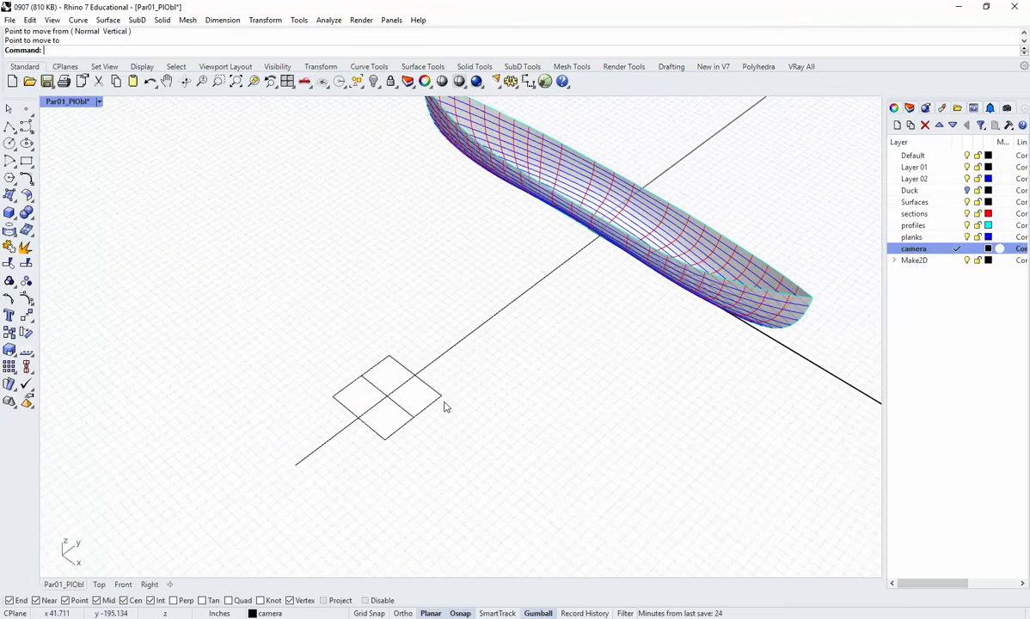
Select the rectangular plane and rotate it upright so that it stands perpendicular to the camera line, facing the hull.
click(411, 410)
scroll(379, 447, up, 2)
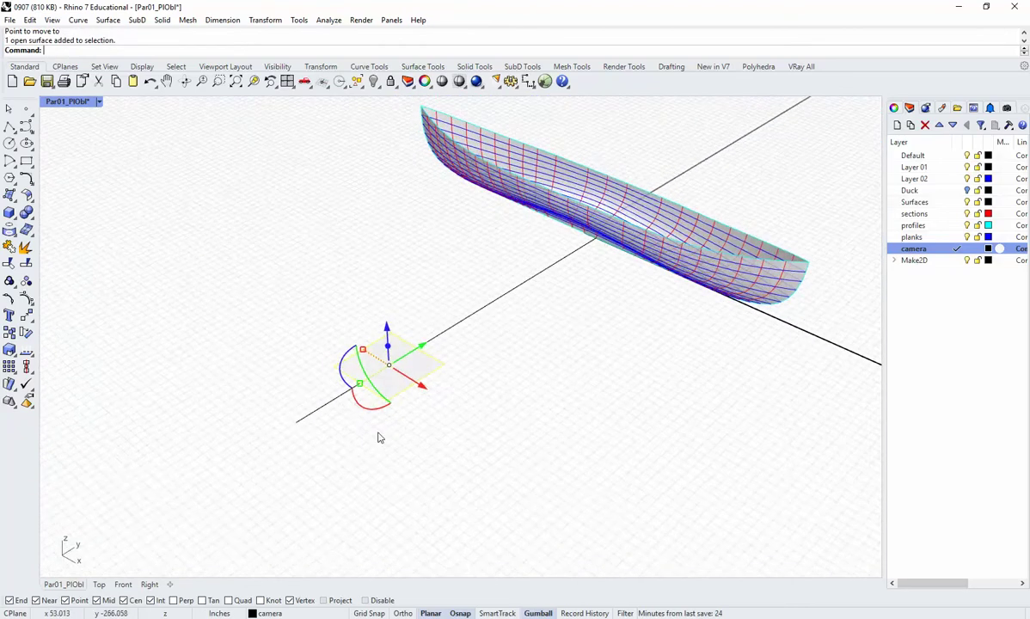
drag(356, 391, 387, 400)
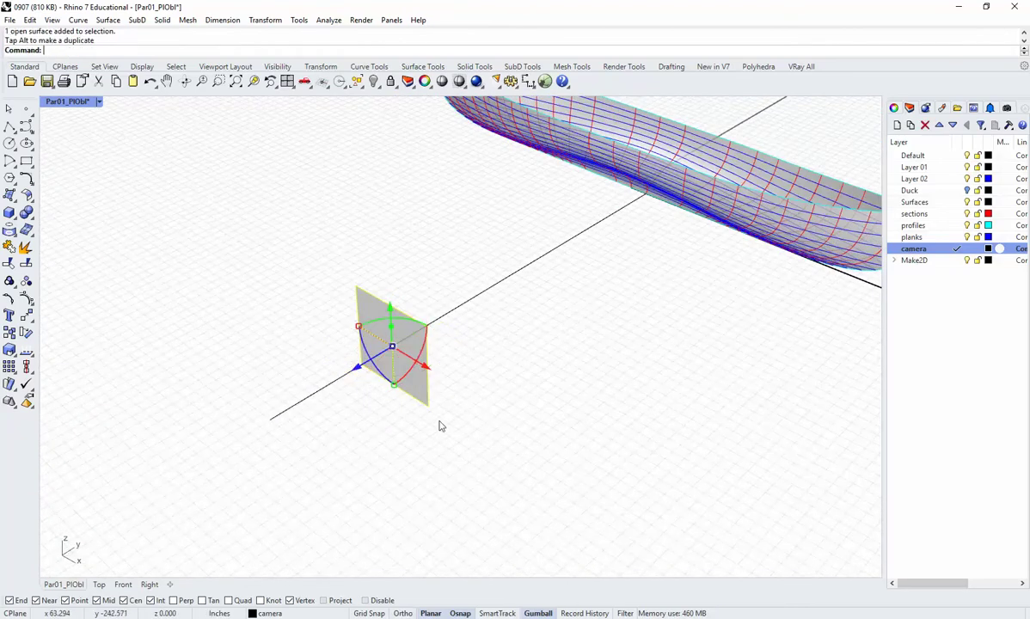
Move the upright plane vertically so it hovers well above the ground beside the hull.
click(461, 416)
right_drag(461, 416, 360, 381)
click(360, 381)
drag(349, 306, 519, 179)
right_drag(458, 194, 444, 286)
click(478, 295)
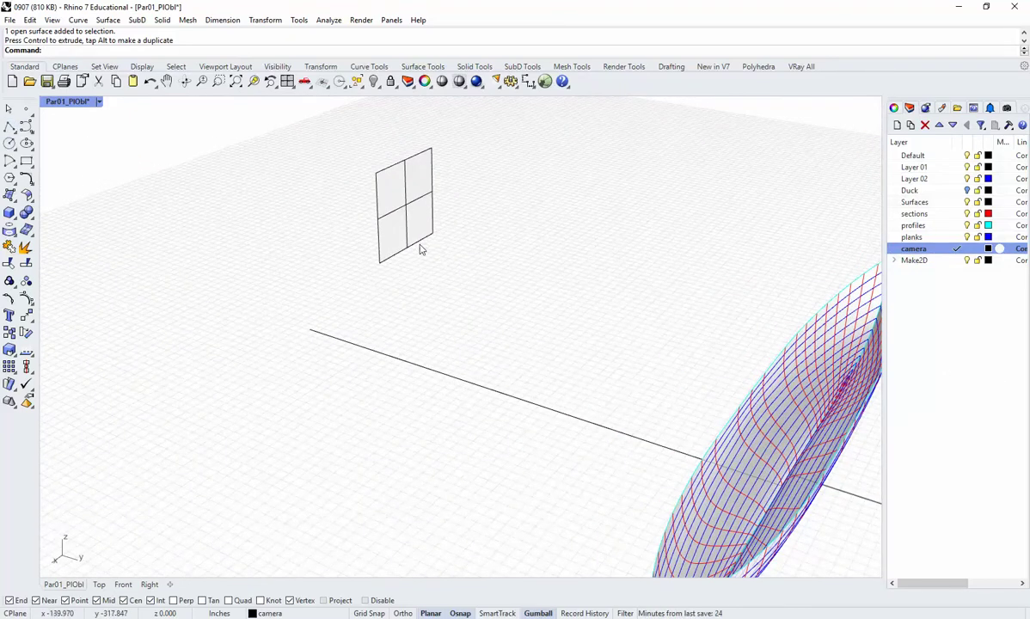
Draw a line normal to the raised plane, starting at the plane's center and ending beyond the far side of the hull.
shift+right_drag(420, 248, 391, 250)
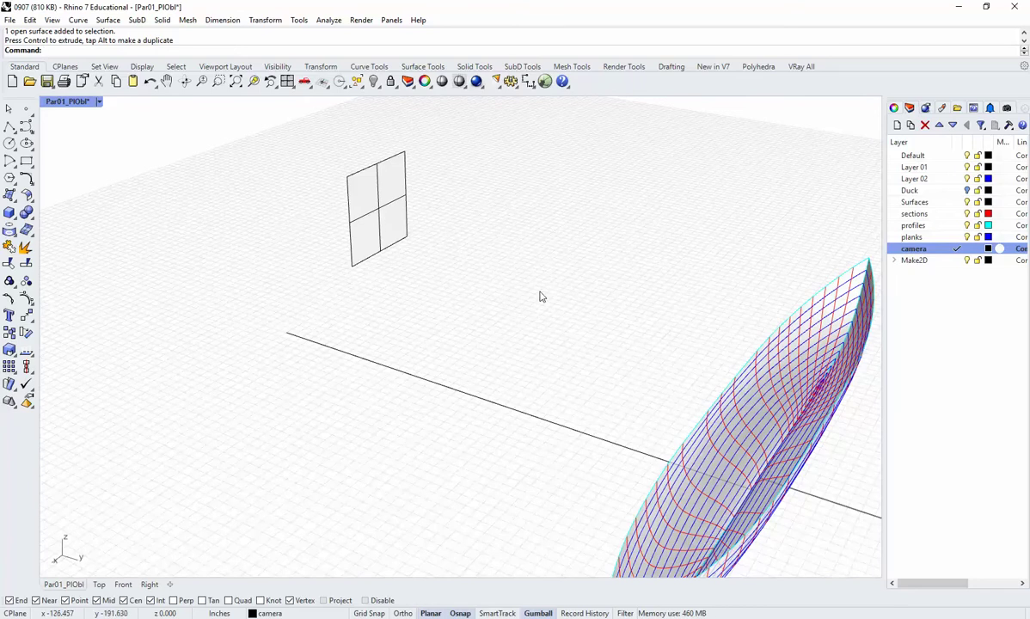
right_drag(495, 295, 535, 293)
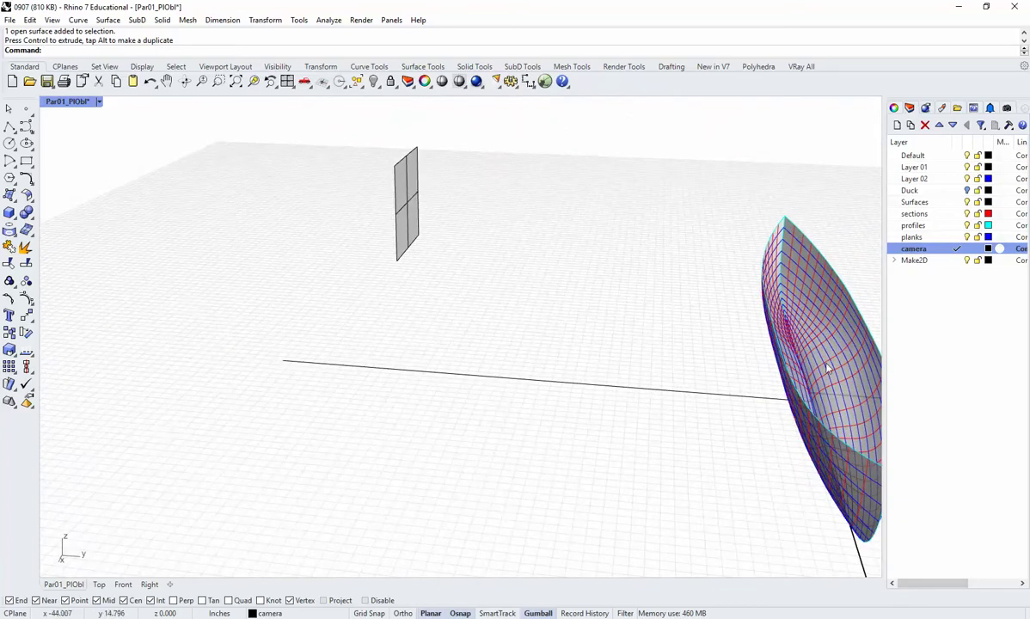
right_drag(831, 372, 529, 351)
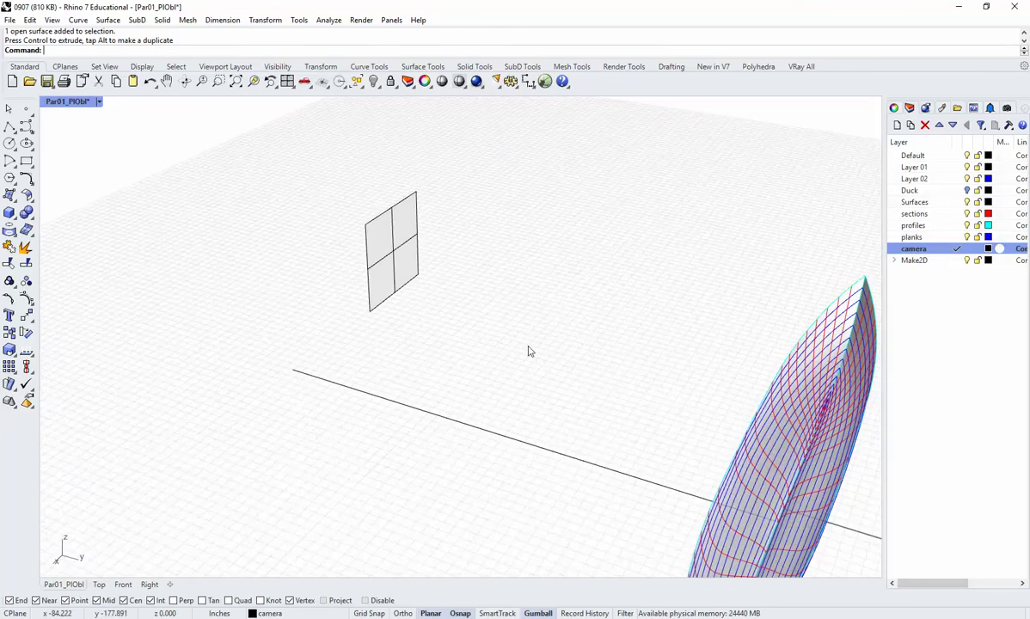
click(9, 127)
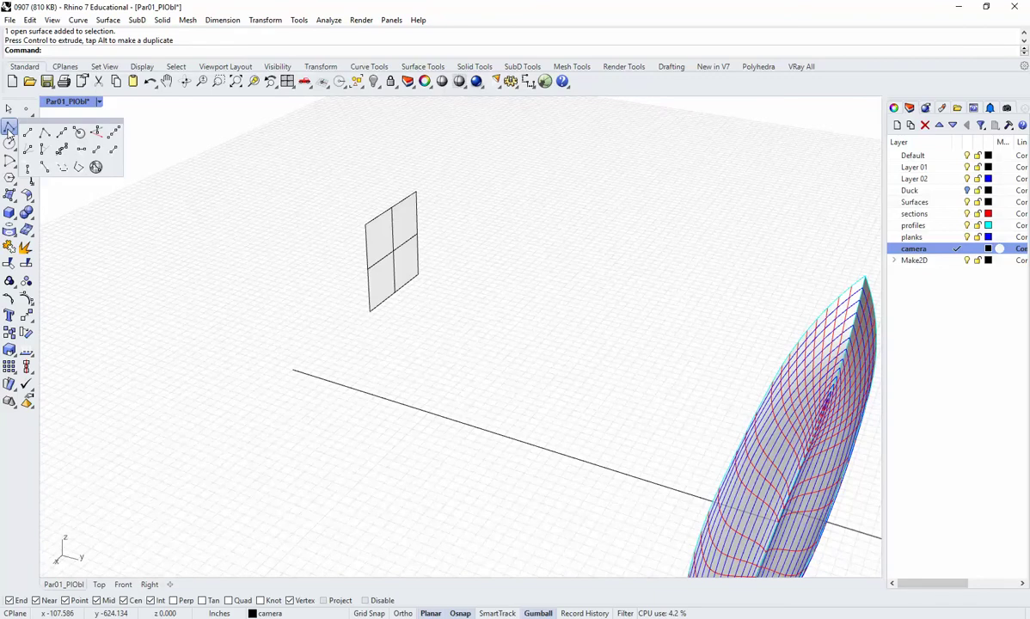
click(78, 133)
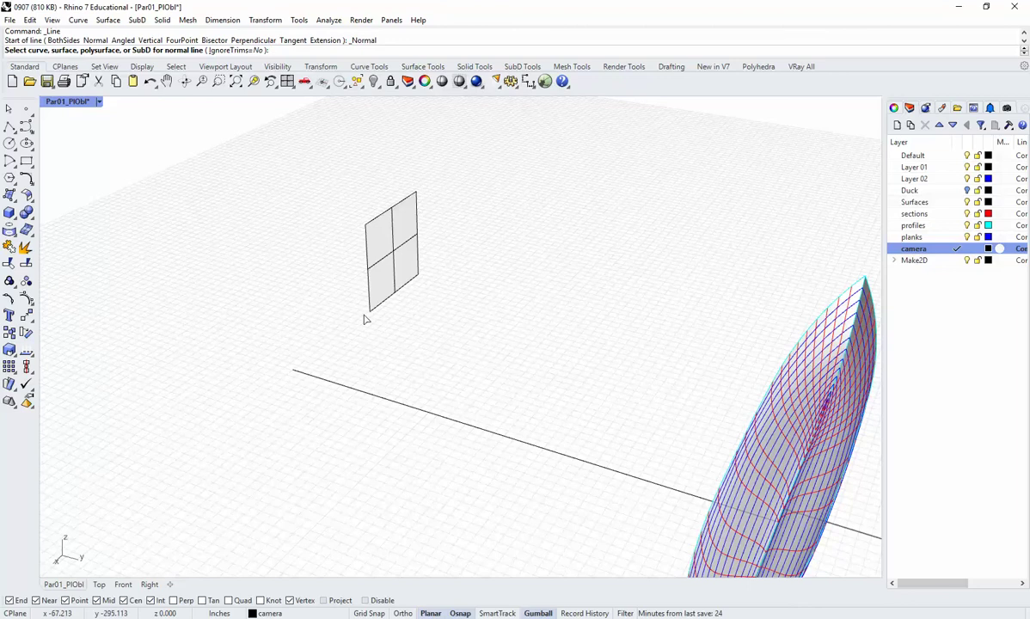
click(398, 272)
scroll(395, 292, up, 2)
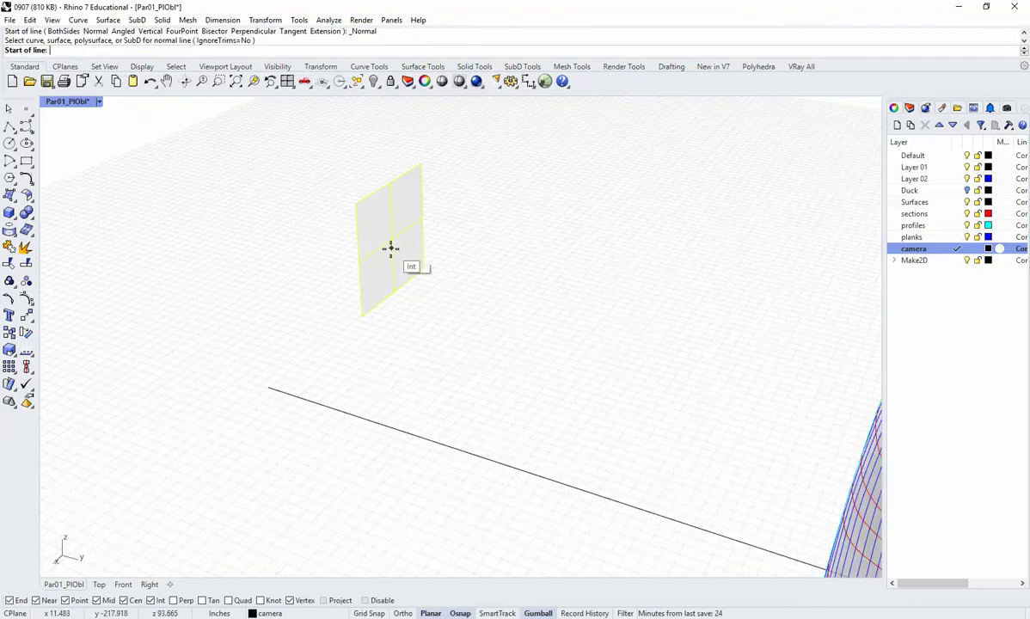
click(371, 303)
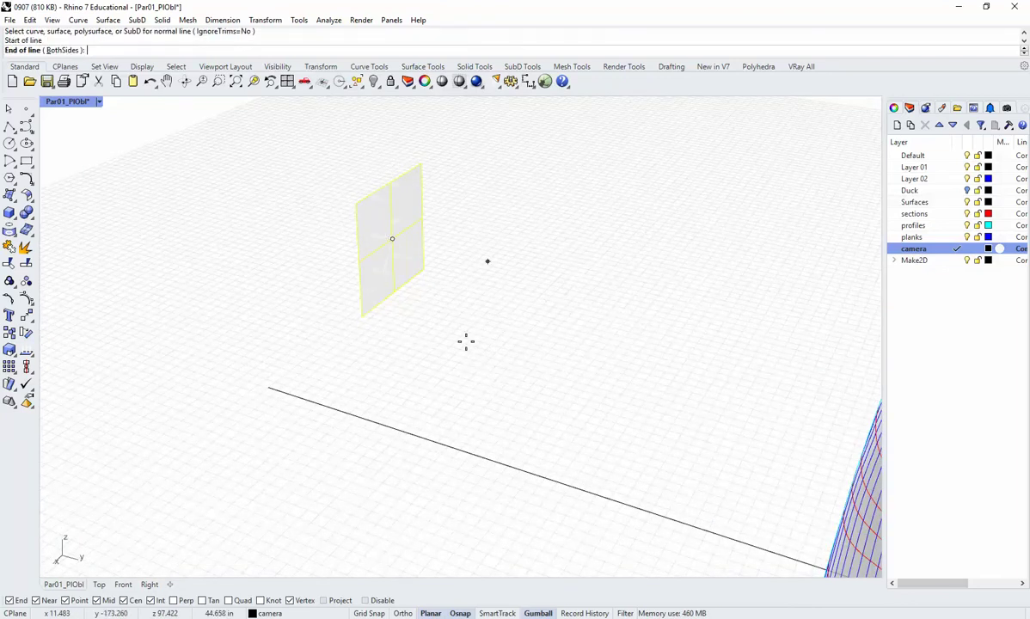
right_drag(465, 341, 500, 306)
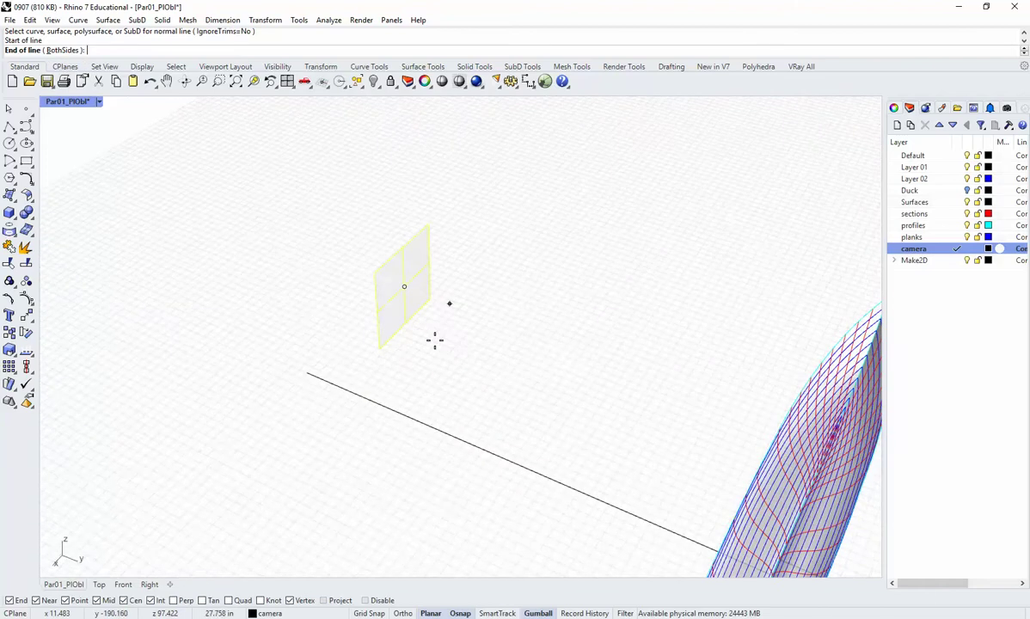
right_drag(435, 341, 457, 244)
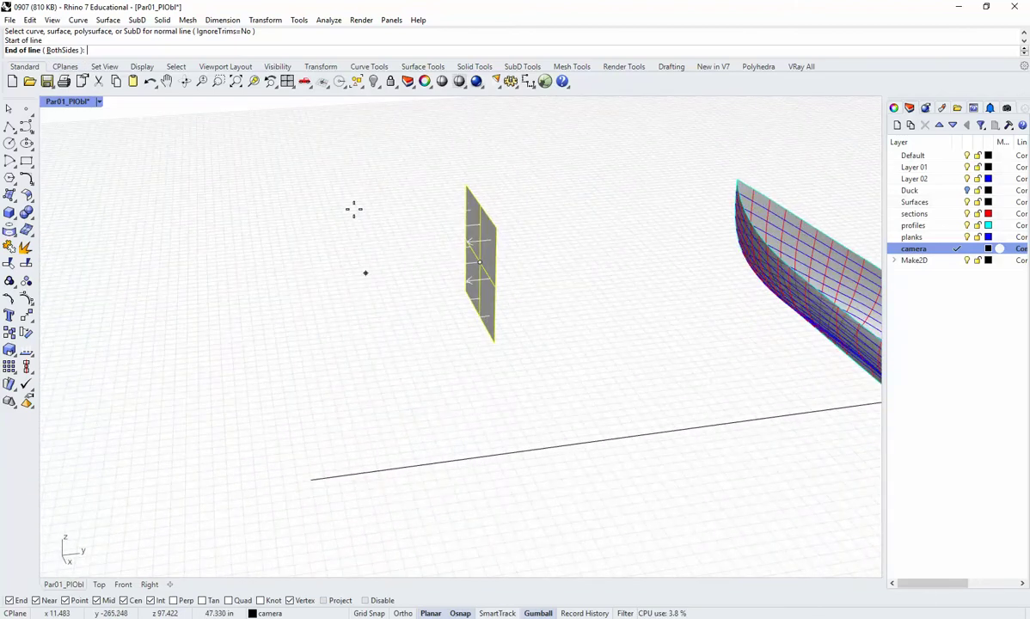
right_drag(602, 338, 518, 313)
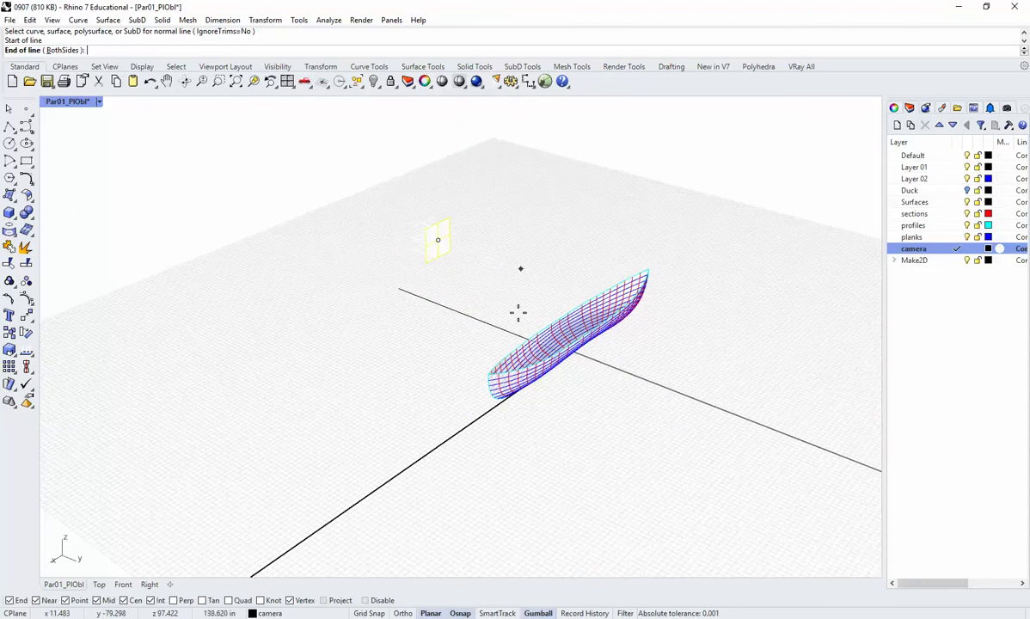
click(730, 451)
Select the raised plane and its normal line and group them.
right_drag(362, 371, 477, 263)
drag(477, 262, 428, 206)
text(Gro)
key(Return)
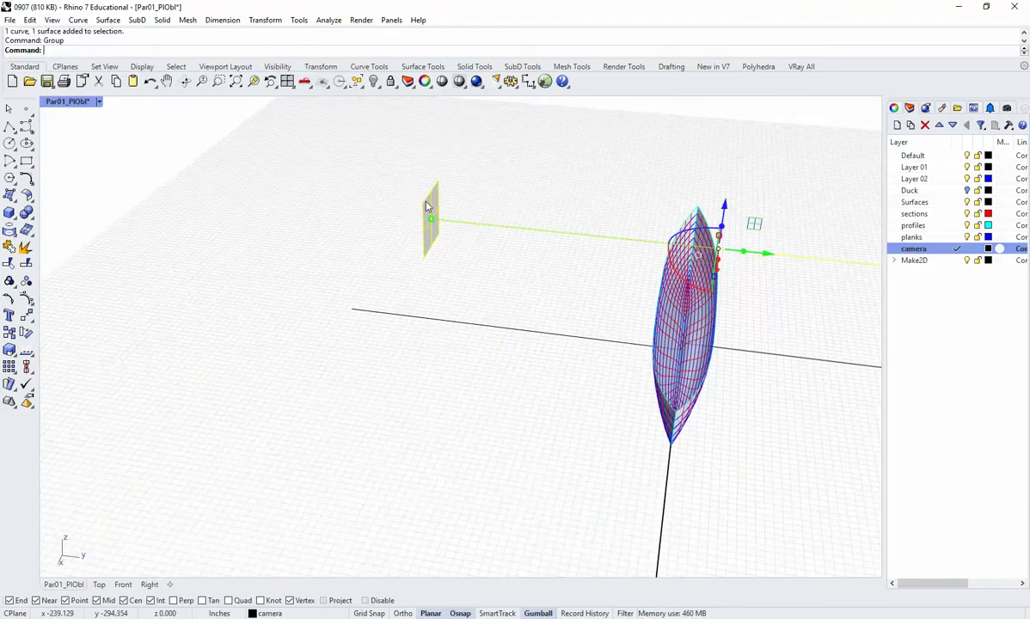
Tilt the grouped plane and normal line so the line slopes down toward the hull, and lower the group until the line crosses the hull.
click(469, 272)
right_drag(486, 274, 469, 288)
click(465, 280)
right_drag(578, 318, 531, 306)
drag(602, 244, 590, 270)
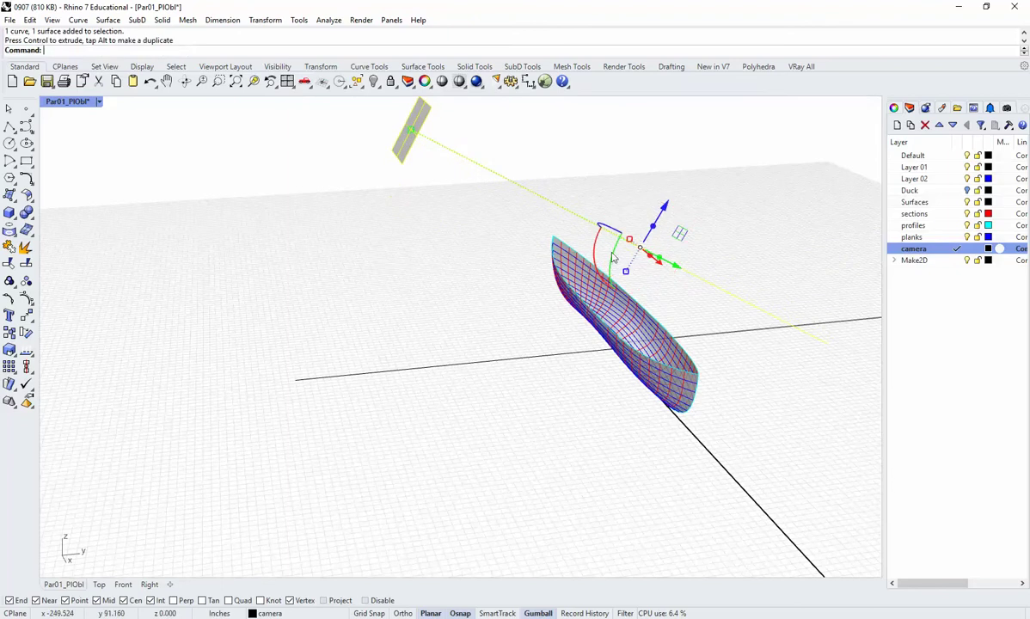
drag(663, 208, 604, 274)
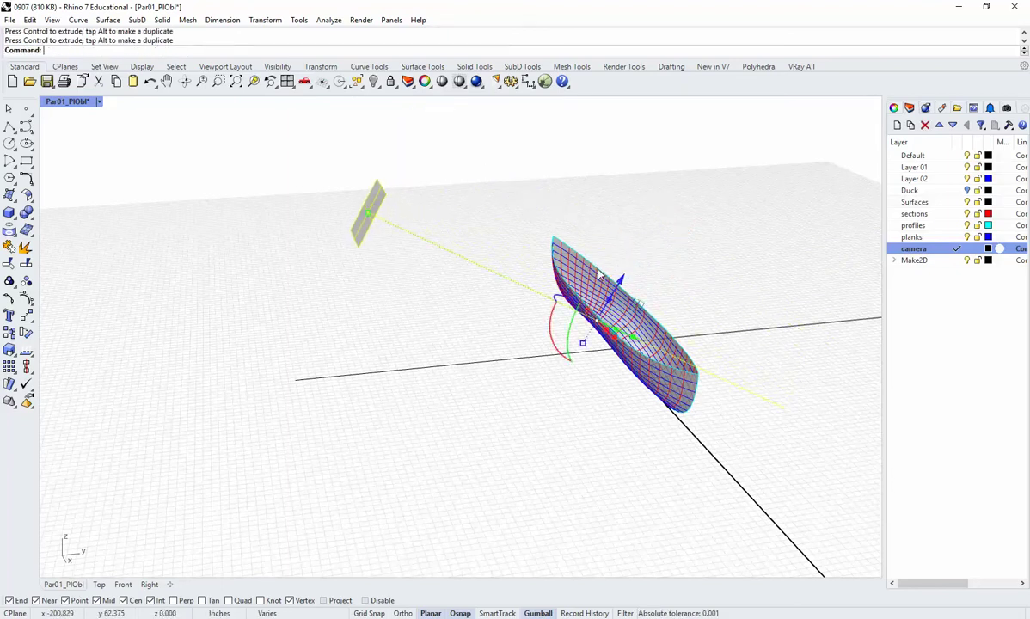
key(Escape)
Try orienting the camera to the tilted plane at its center point with Flip set to Yes, and orbit away from that view.
right_drag(761, 357, 611, 396)
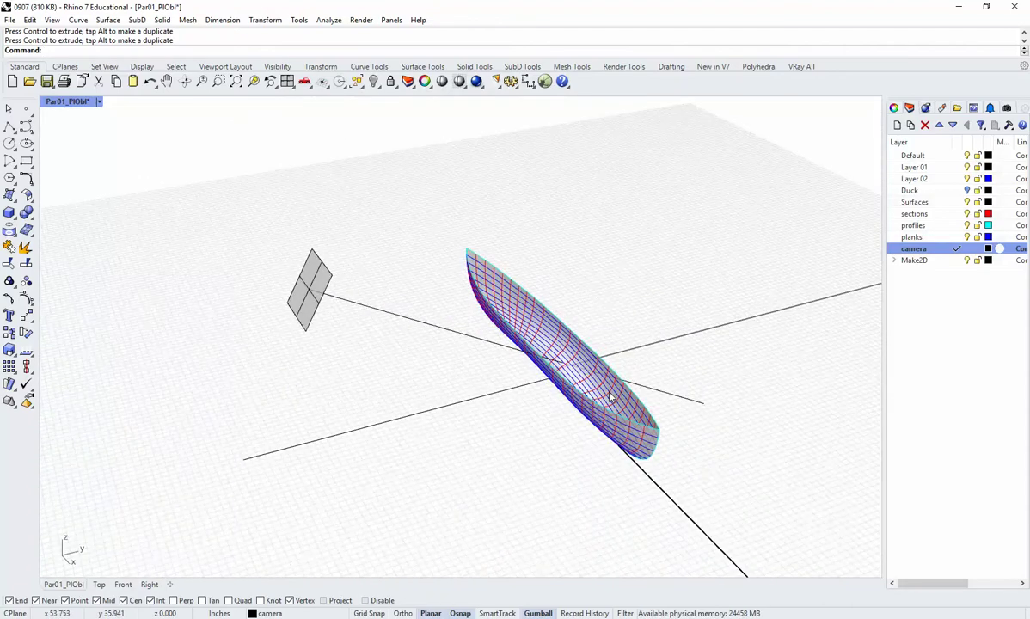
right_drag(414, 354, 513, 338)
right_drag(448, 327, 407, 327)
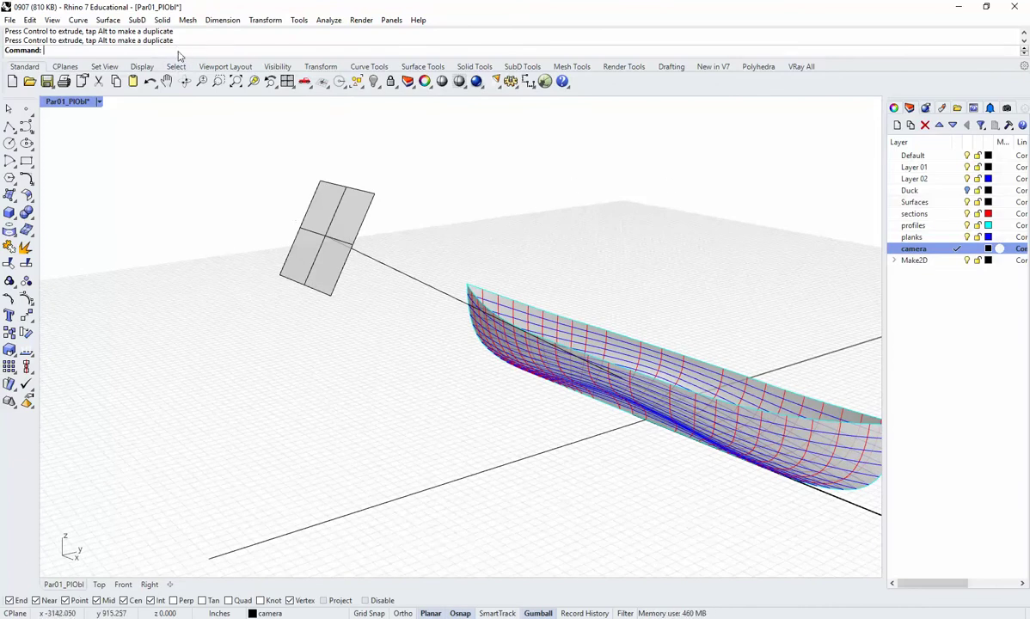
text(OrientCameraToSrf)
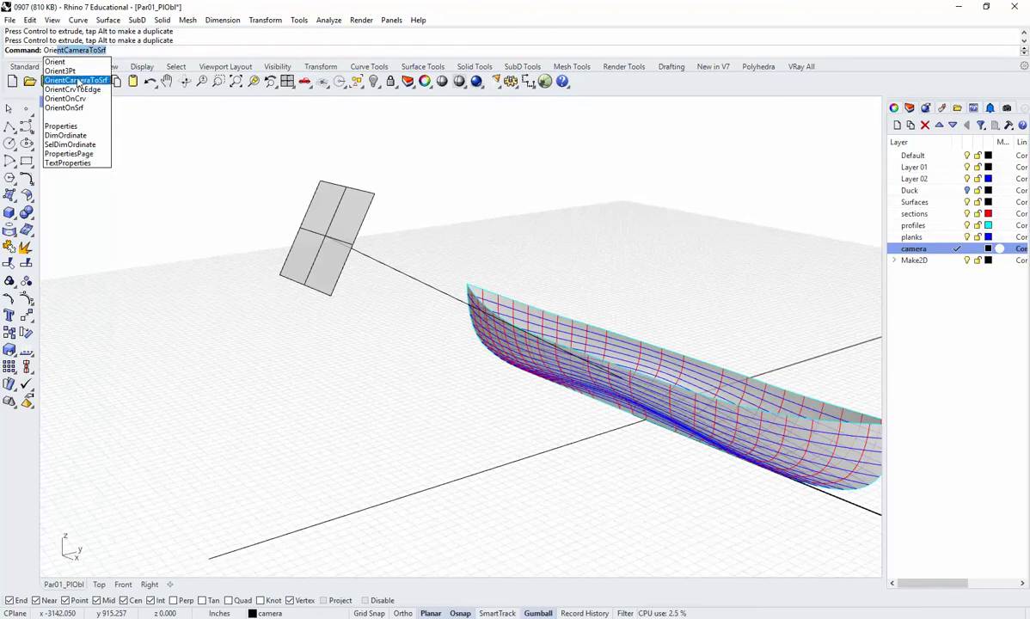
click(77, 81)
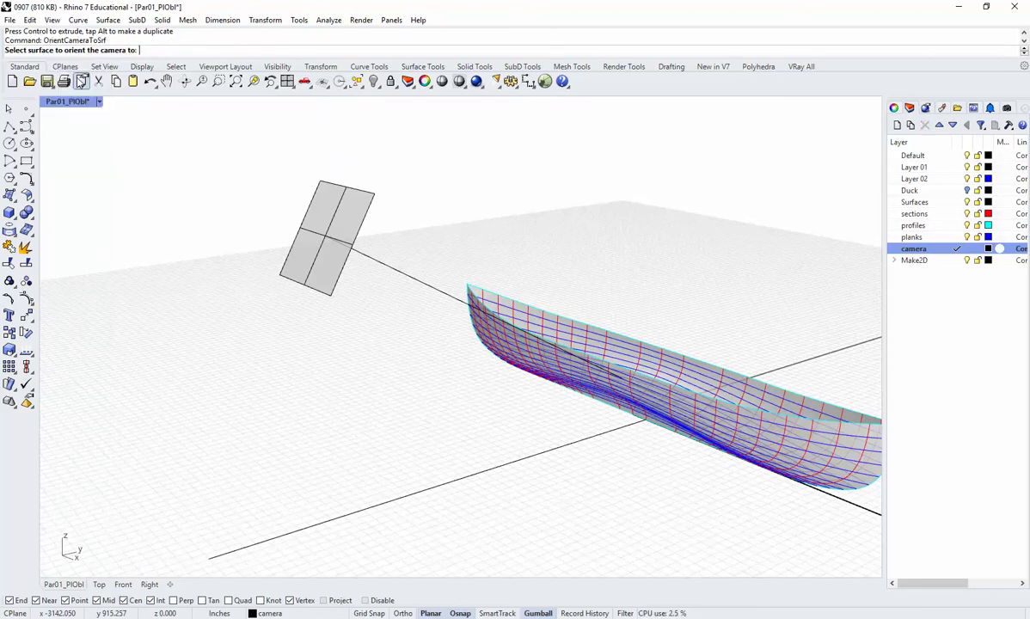
click(320, 250)
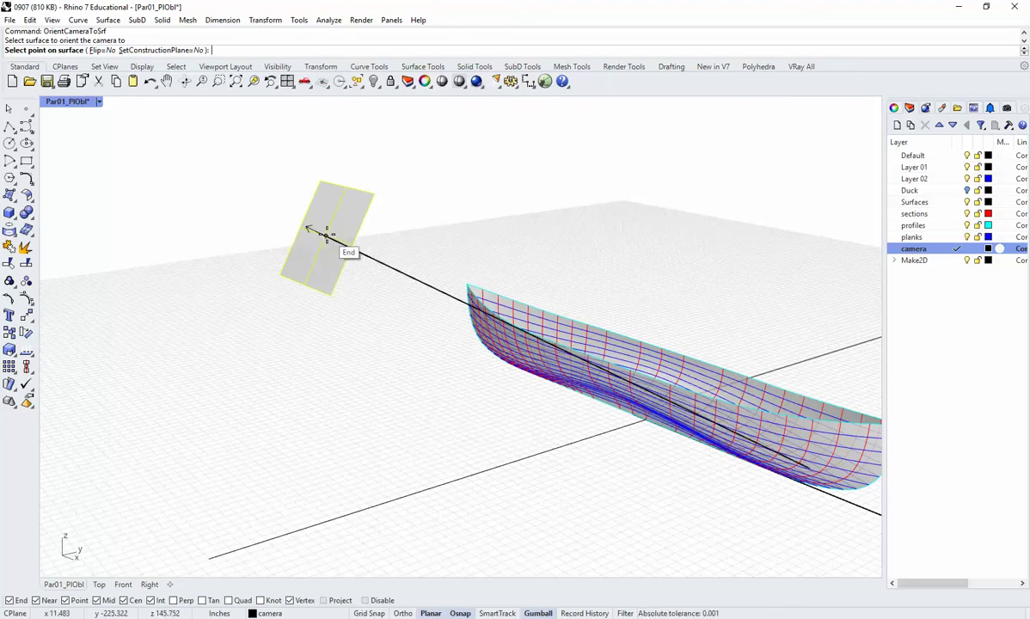
click(98, 50)
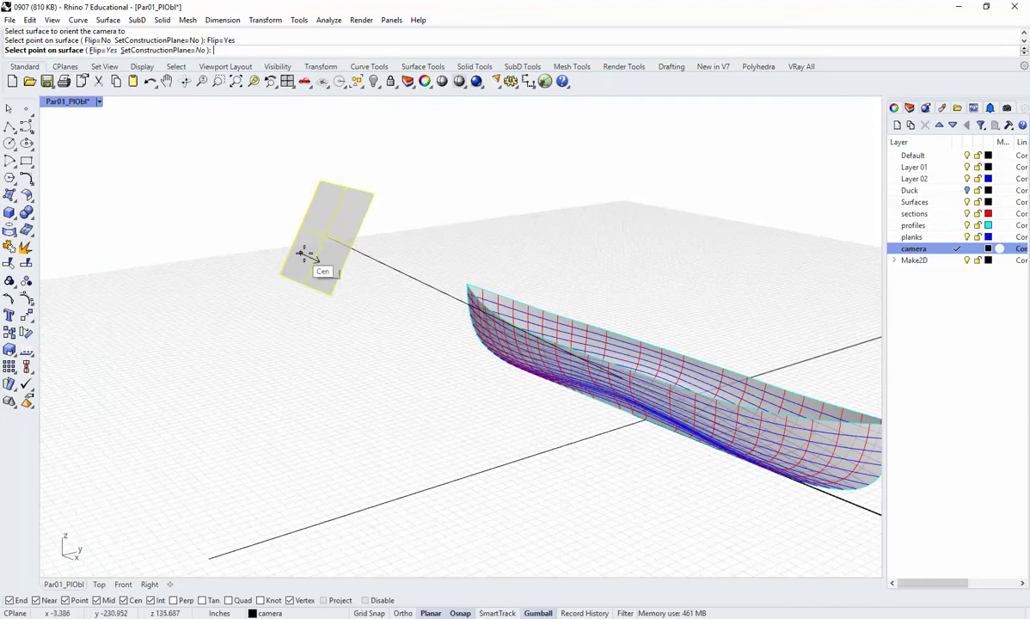
click(328, 242)
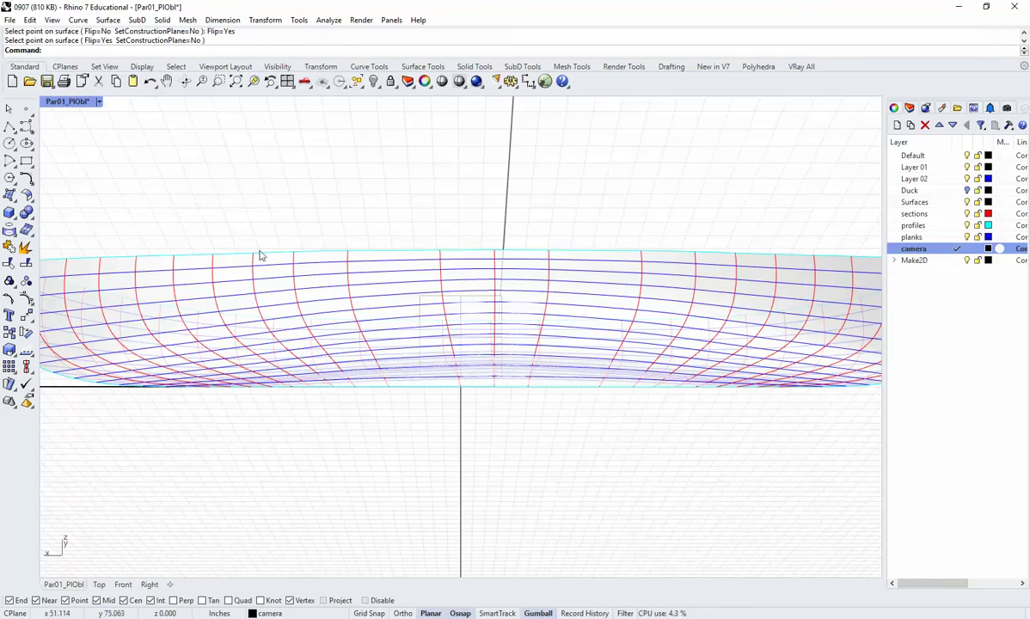
right_drag(244, 228, 506, 368)
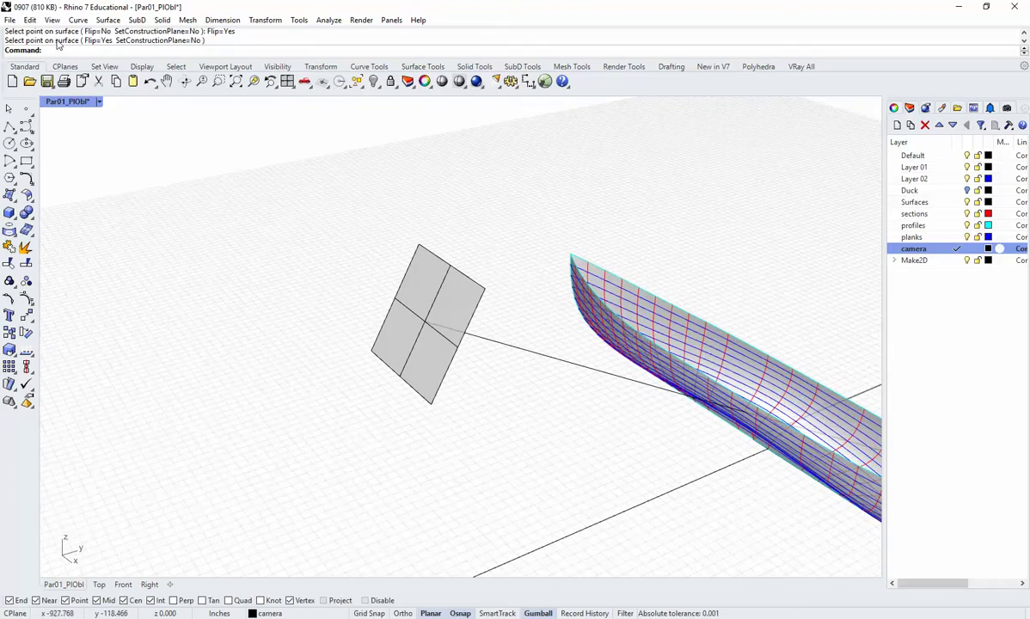
text(etObjectDisplayMode)
key(Return)
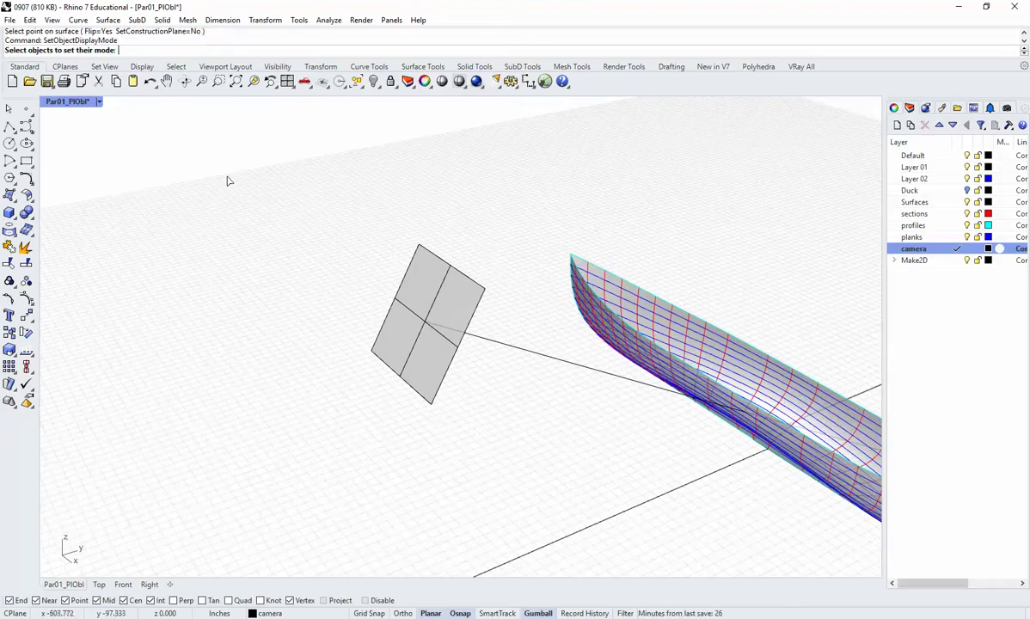
key(BackSpace)
Orient the camera to the tilted plane at its center point with OrientCameraToSrf, keeping Flip set to No.
key(Up)
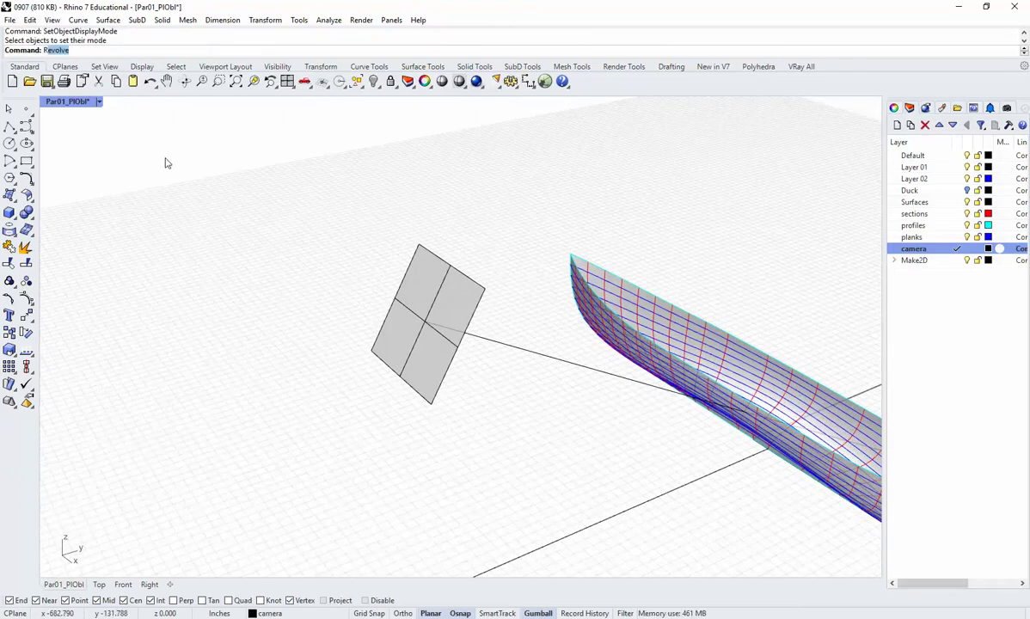
key(Up)
key(Return)
click(400, 341)
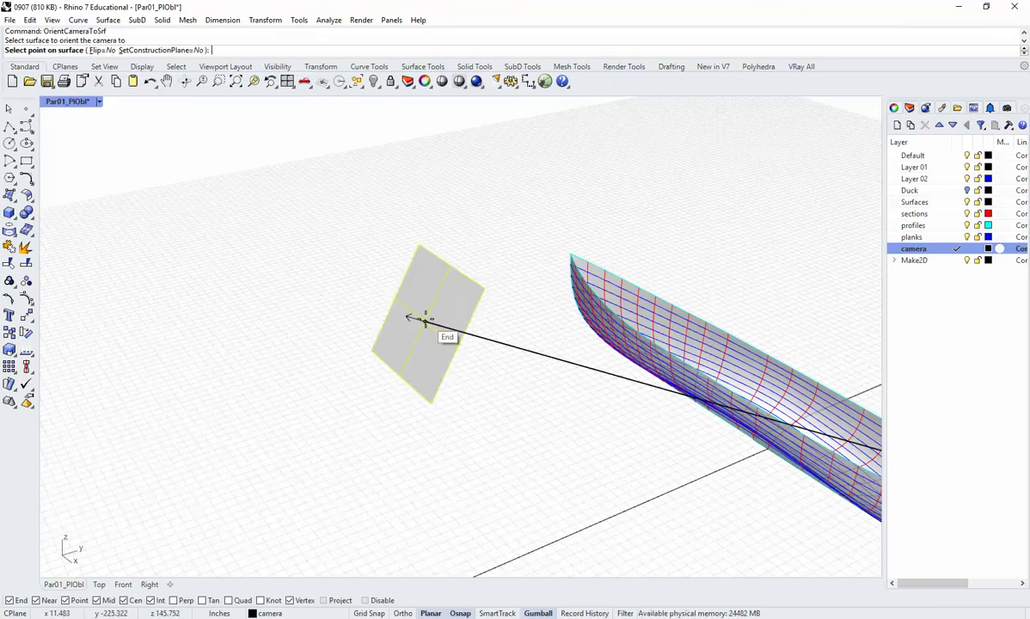
click(425, 320)
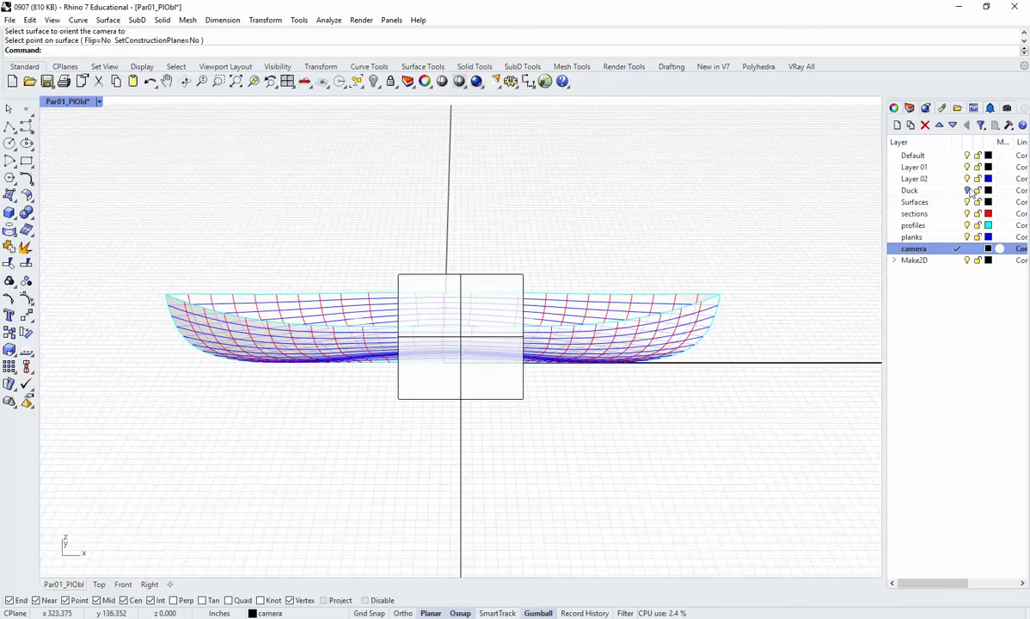
Make the Default layer current and hide the camera layer.
click(956, 156)
click(969, 249)
click(968, 249)
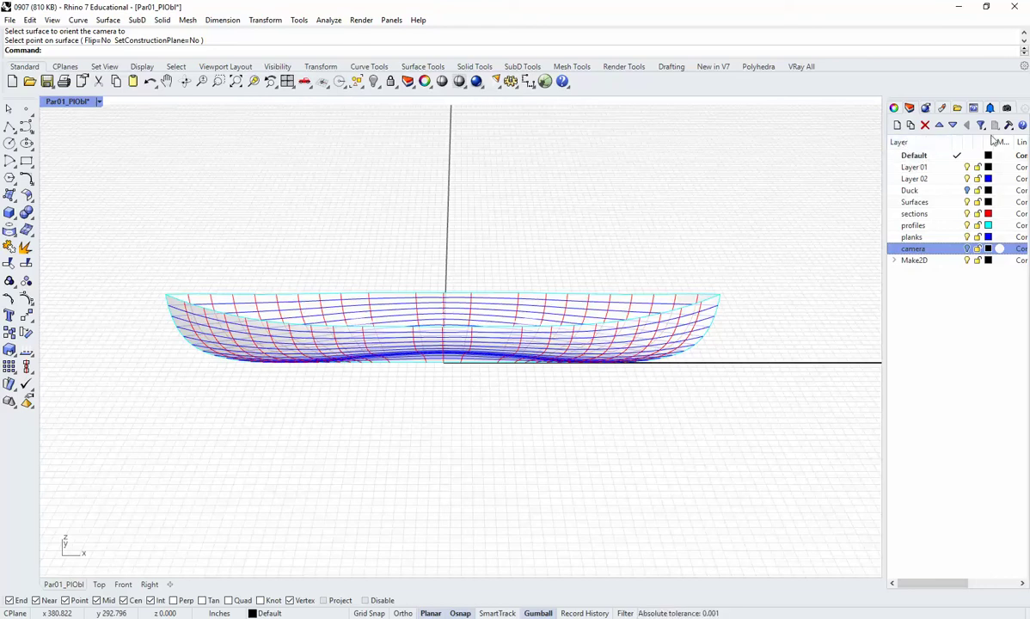
Change the viewport's projection from Perspective to Parallel.
click(896, 108)
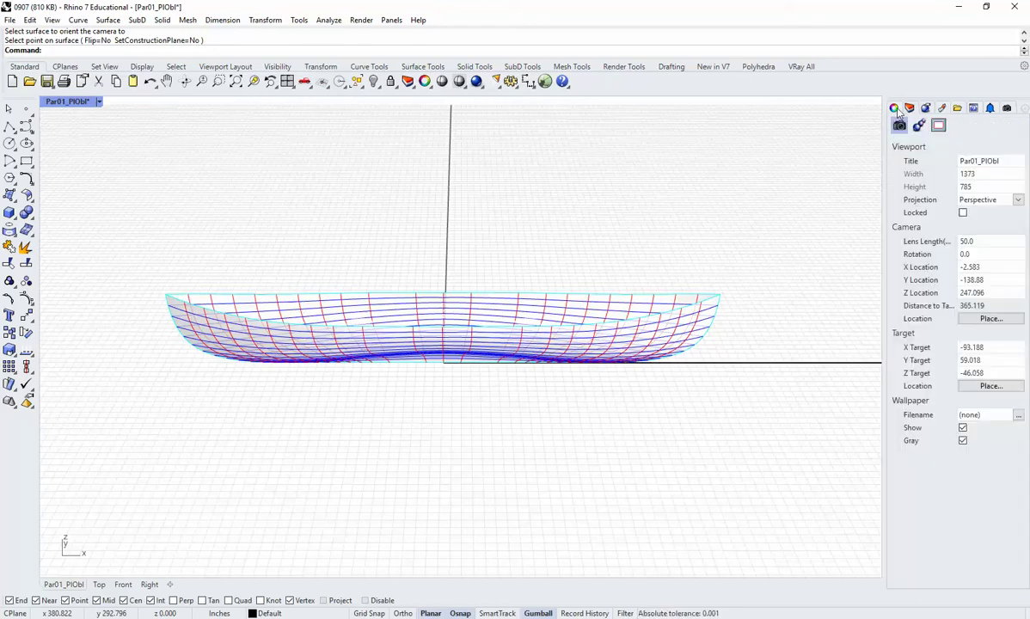
click(1018, 200)
click(977, 212)
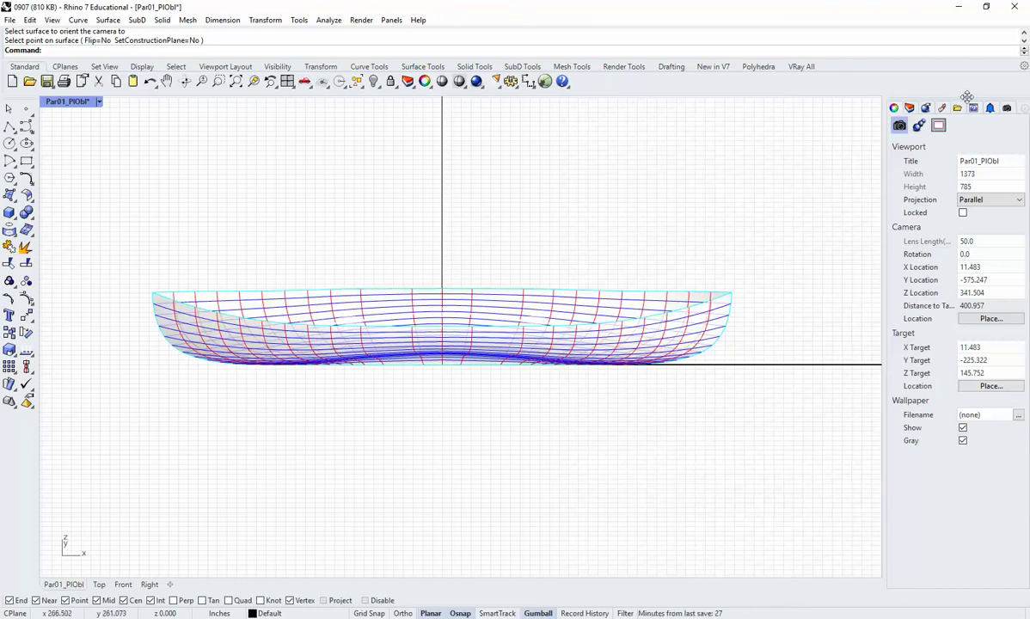
Bring up the Named Views list, hide it and show it again.
click(1008, 109)
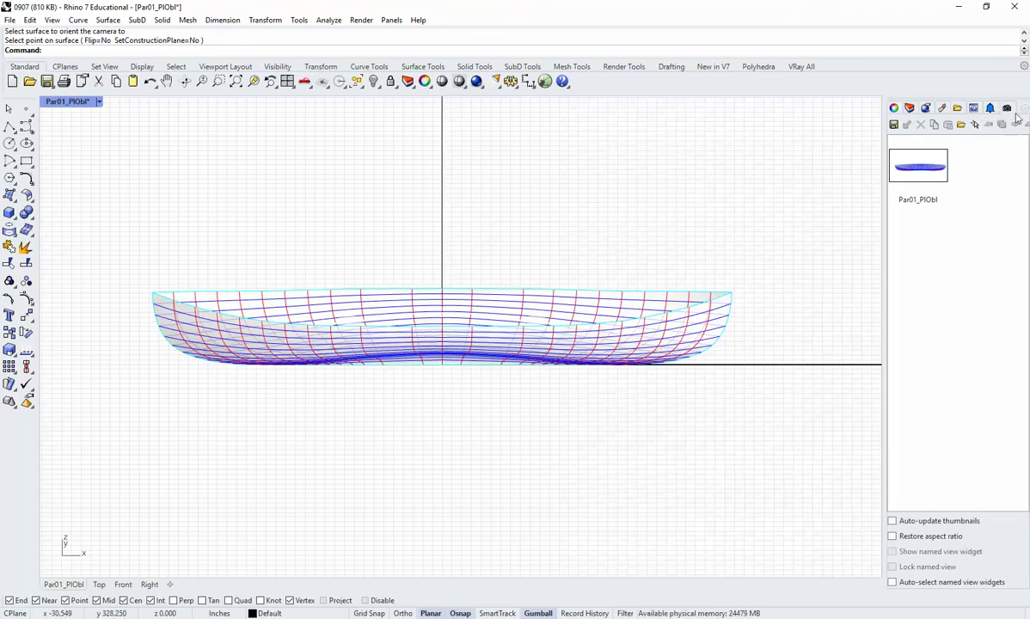
click(1024, 109)
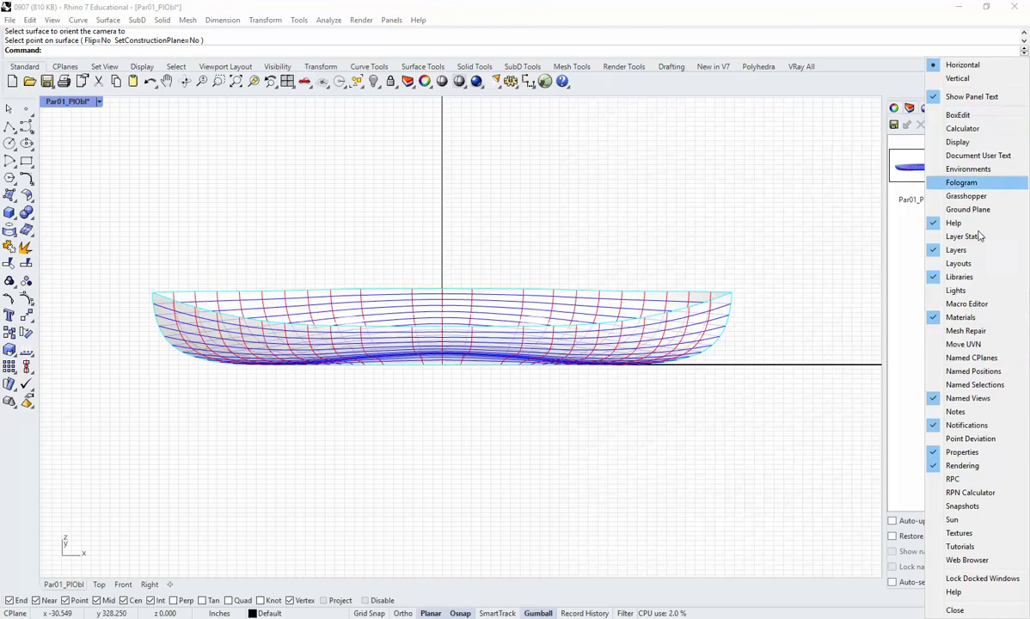
click(969, 399)
click(1025, 107)
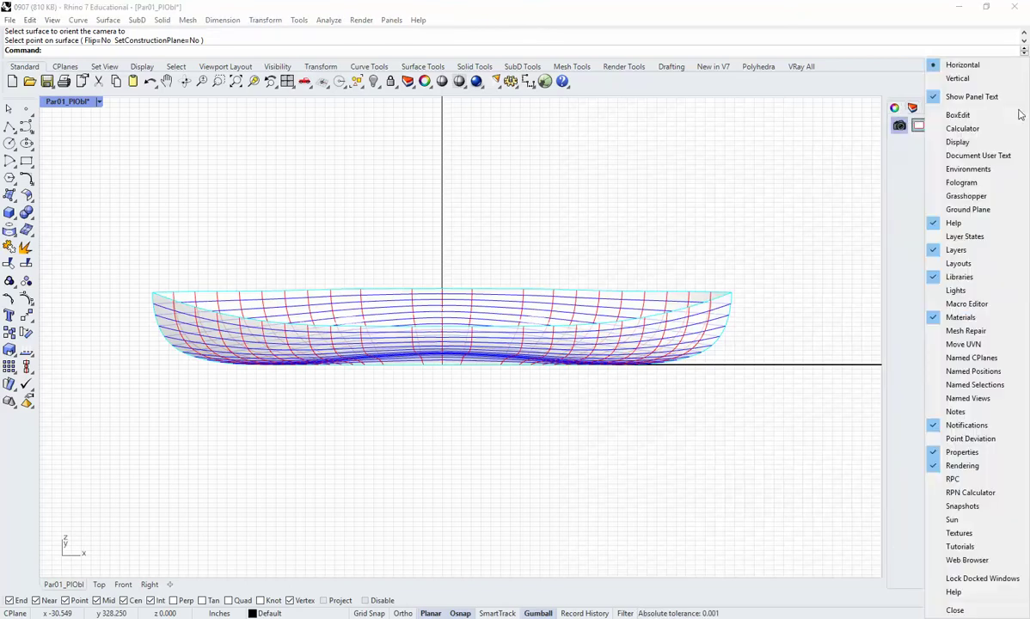
click(956, 400)
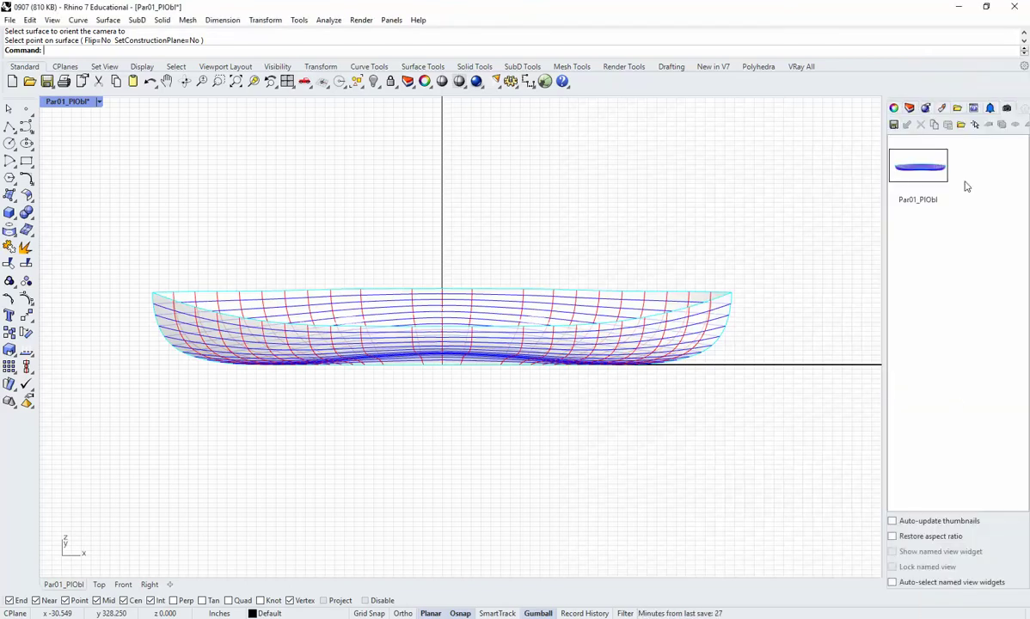
Save the current viewport as a named view called Par02_PlObl.
click(894, 125)
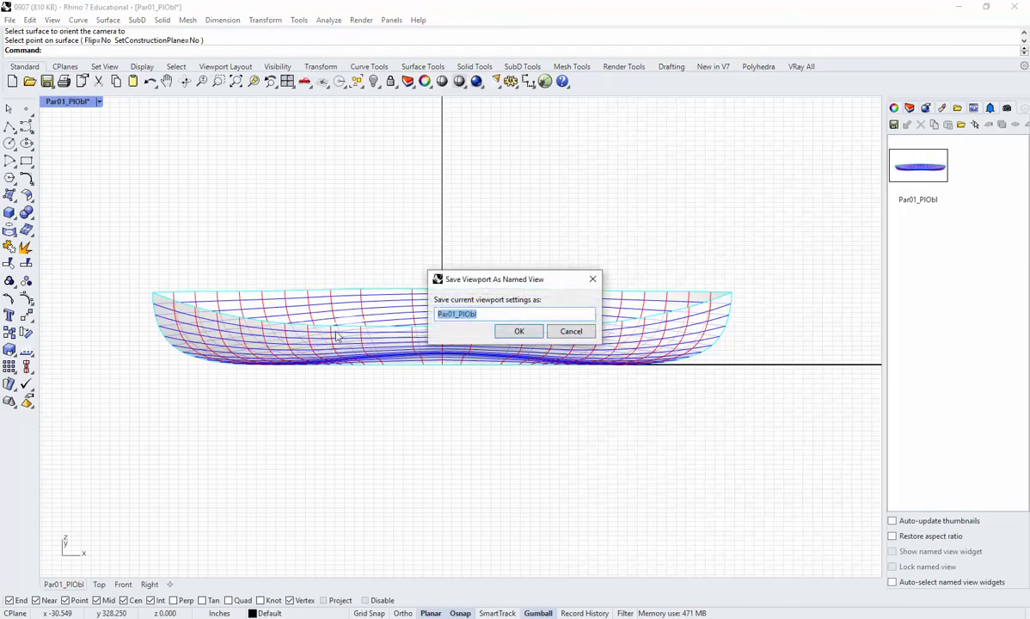
click(456, 315)
key(BackSpace)
text(2)
click(518, 331)
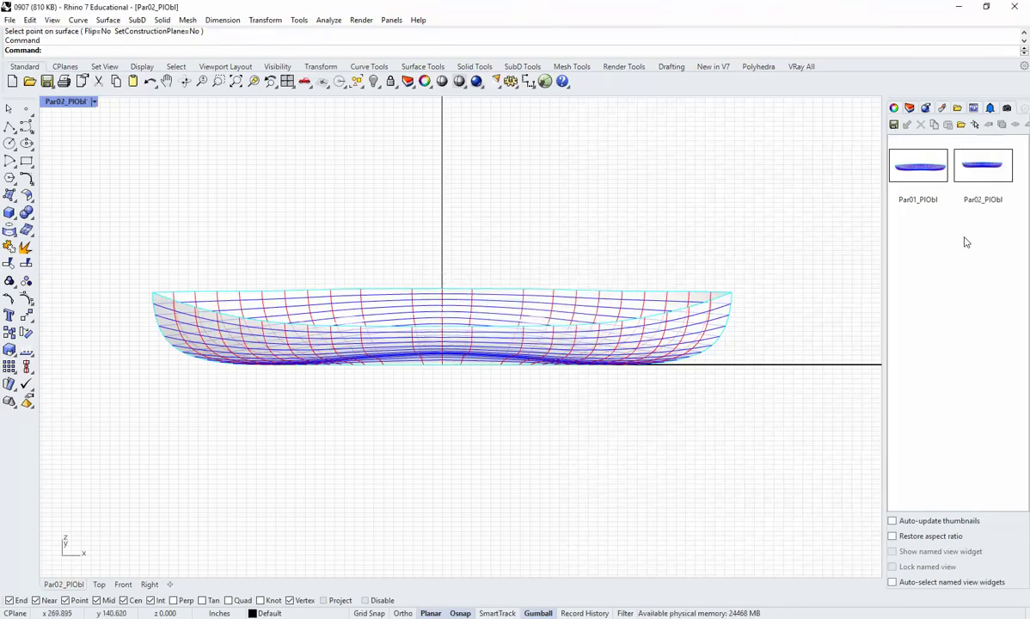
Orbit away from the oblique projection and restore the Par02_PlObl named view.
right_drag(430, 207, 518, 349)
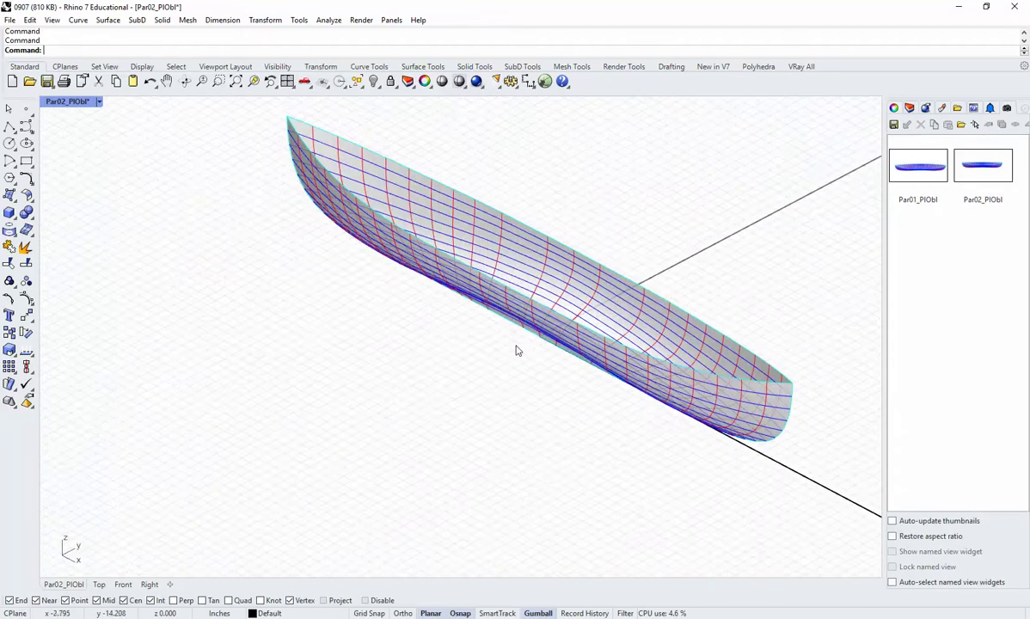
scroll(533, 335, up, 5)
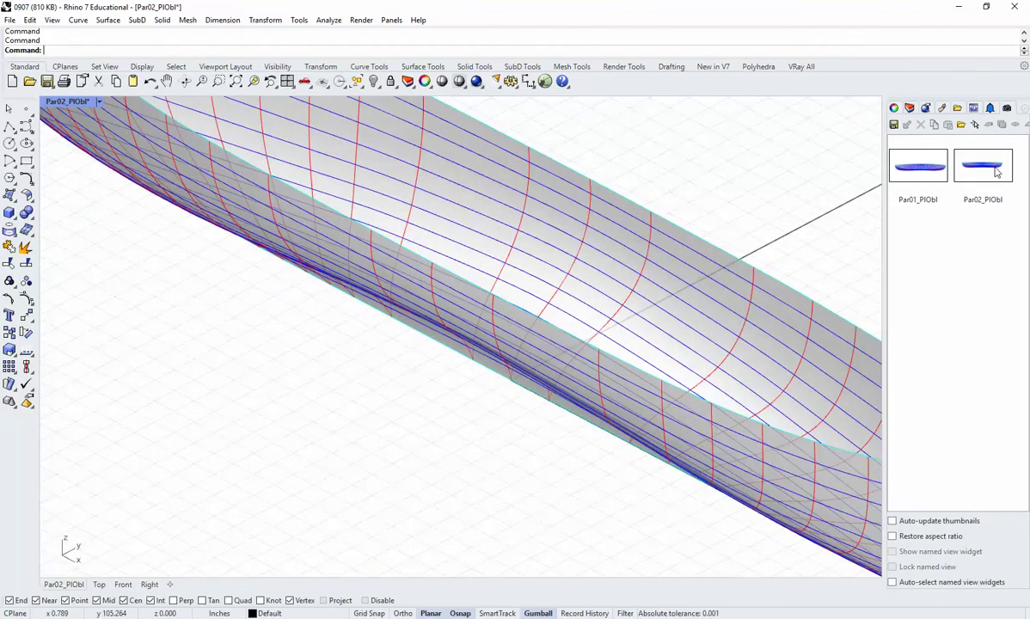
double_click(996, 172)
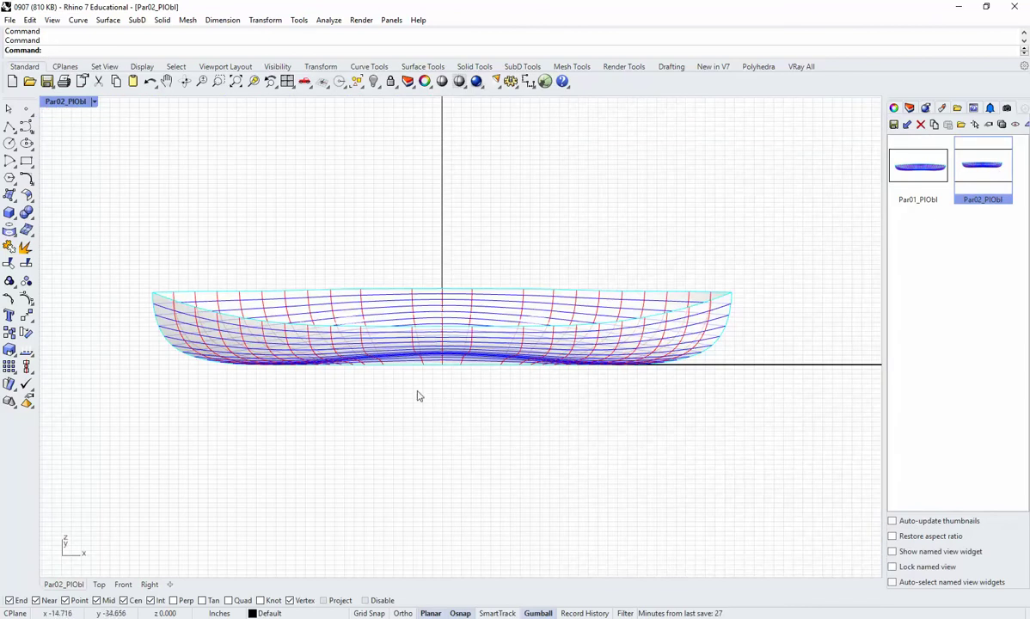
Enlarge and recentre the hull in the viewport and save it again as Par02_PlObl, overwriting the existing named view.
scroll(419, 398, up, 2)
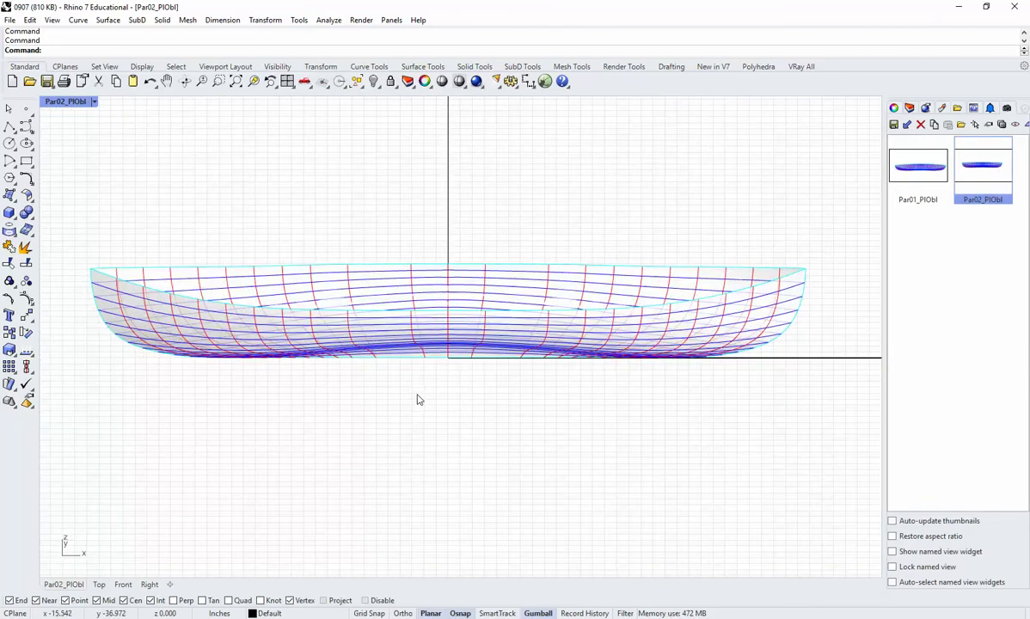
right_drag(421, 386, 444, 419)
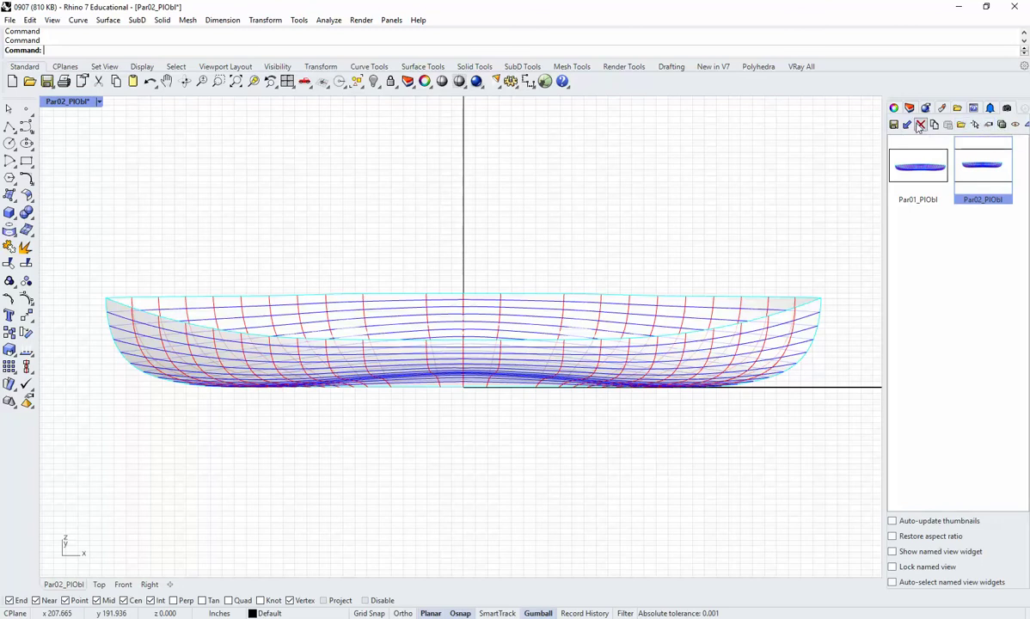
click(894, 124)
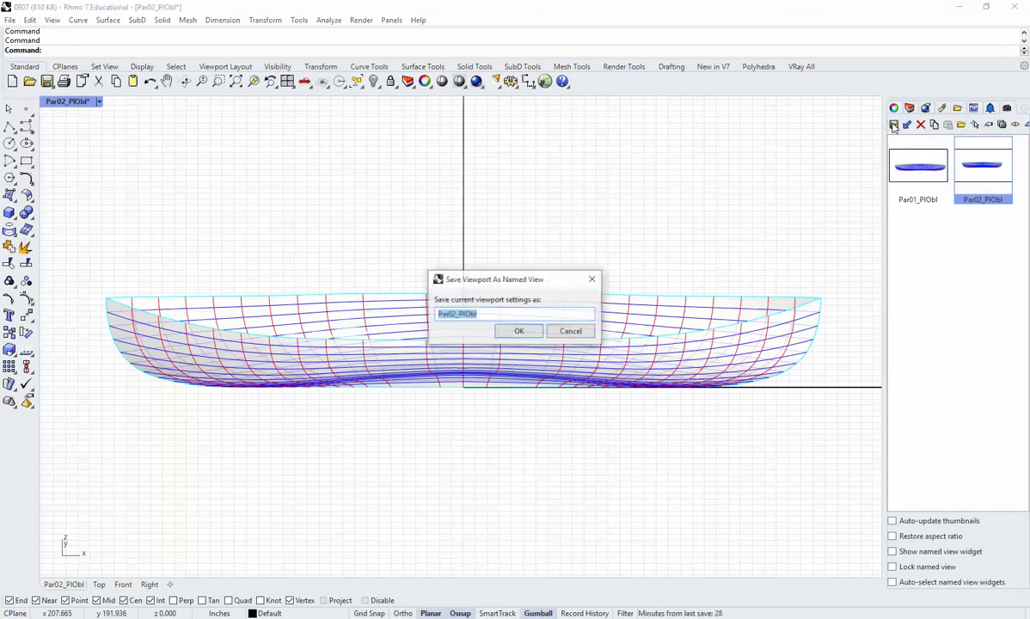
click(520, 332)
click(556, 340)
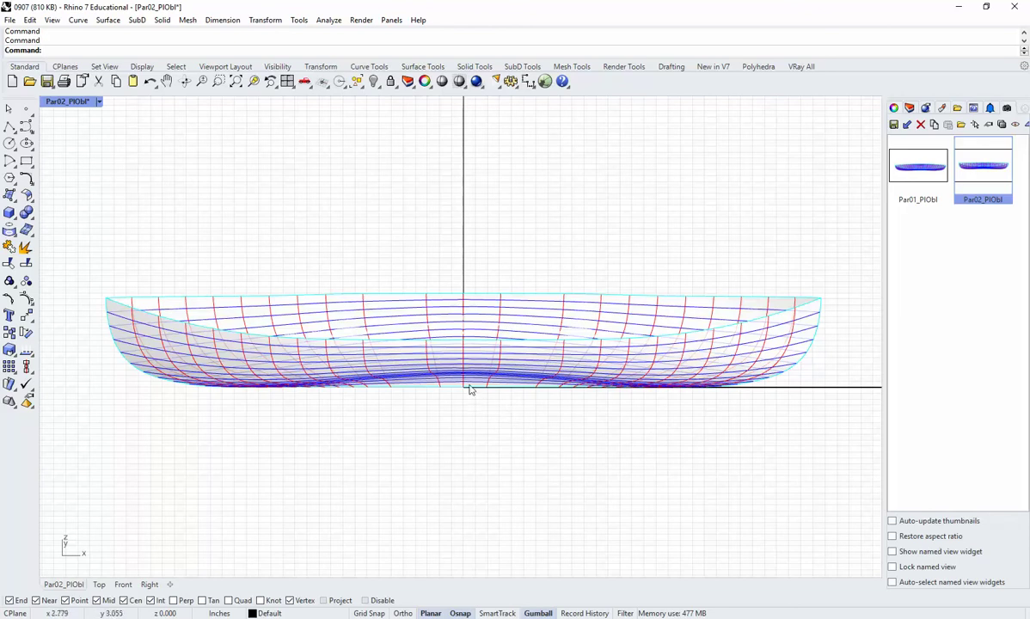
Return to the four-viewport layout and frame the hull in the Top, Front and Right viewports.
double_click(73, 104)
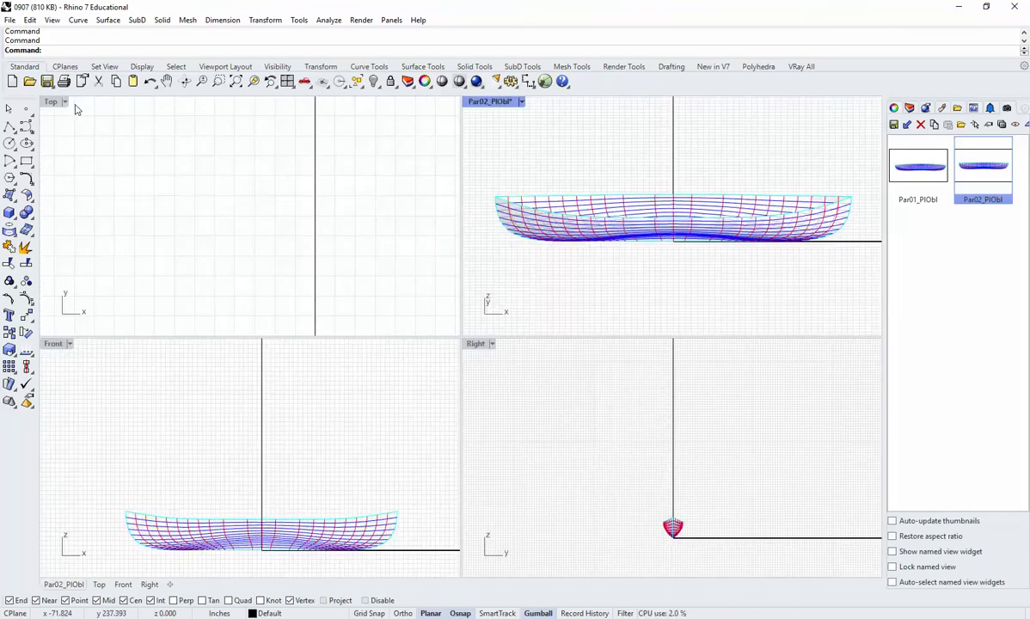
click(307, 263)
scroll(321, 242, down, 3)
right_drag(329, 260, 285, 193)
right_drag(281, 244, 284, 277)
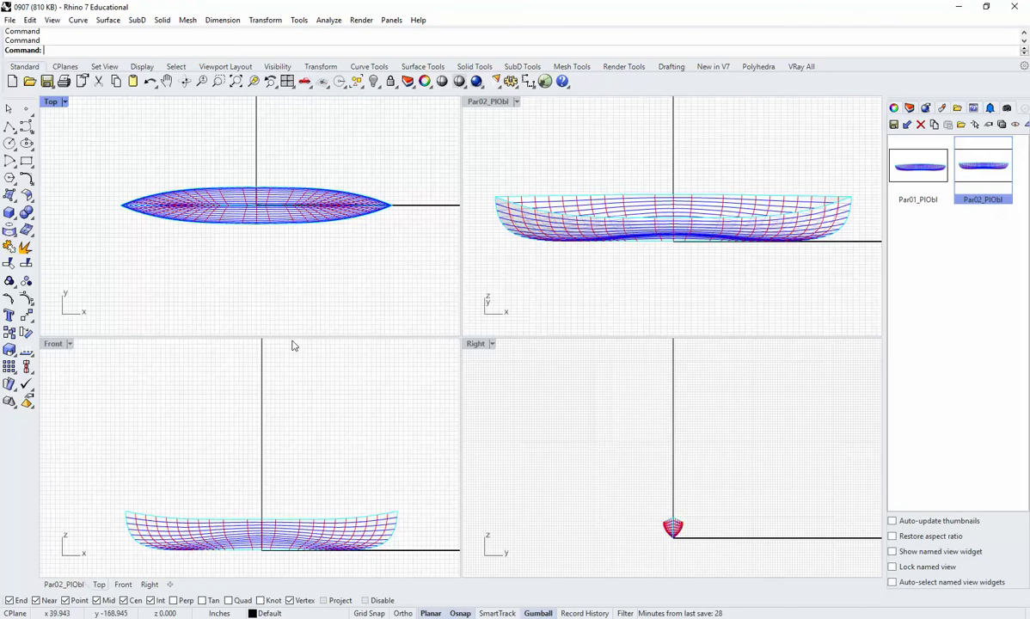
right_drag(274, 448, 262, 411)
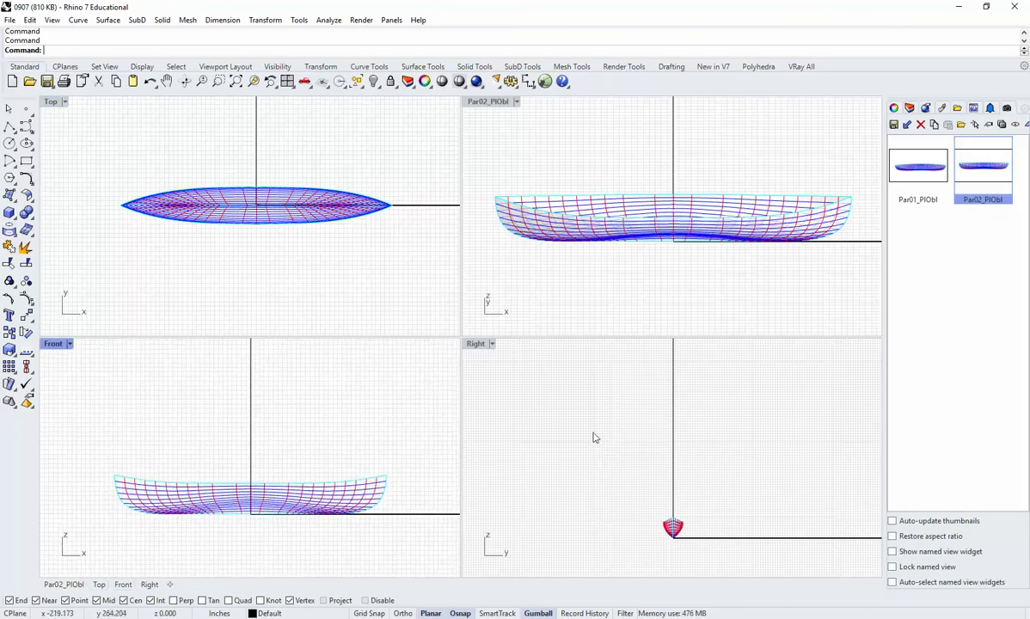
right_drag(646, 457, 557, 443)
scroll(533, 402, up, 5)
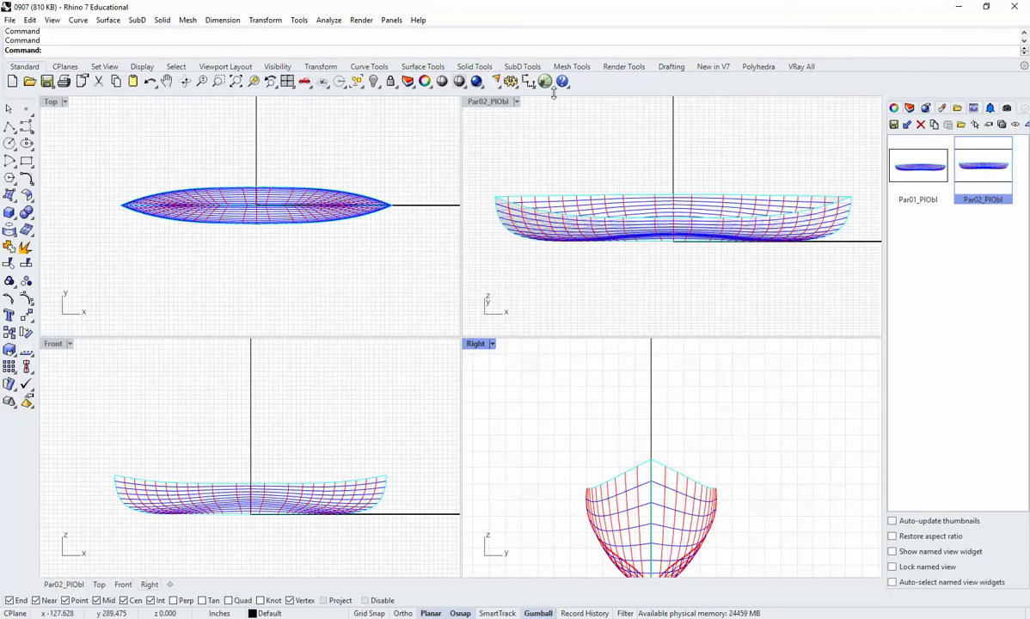
Show the camera object of the Par02_PlObl viewport with the Camera command and frame it in the Front and Right viewports.
click(492, 103)
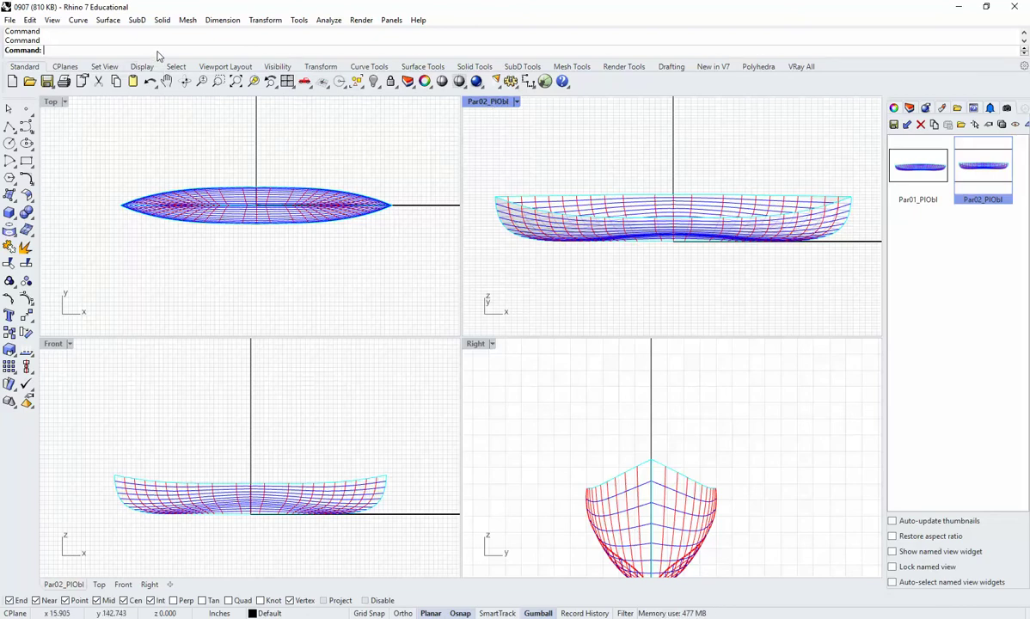
text(amera)
key(Return)
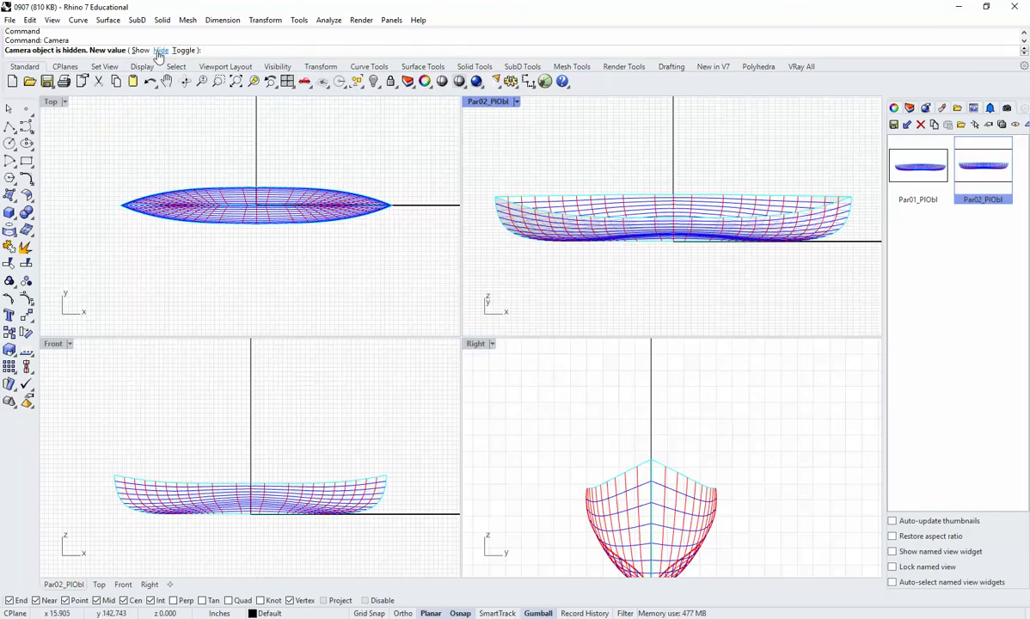
click(143, 50)
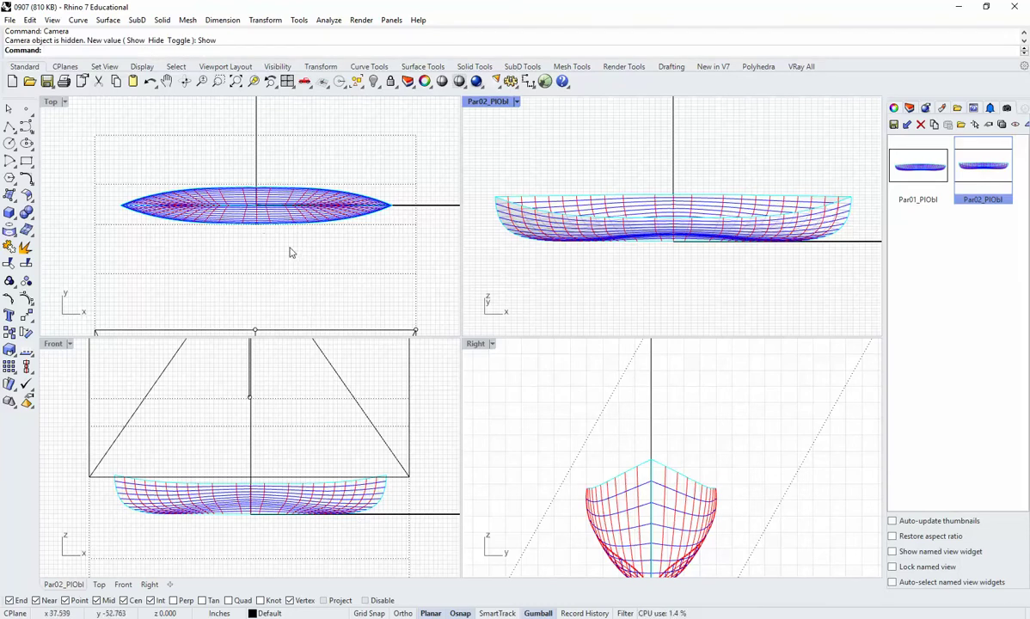
scroll(410, 243, down, 5)
scroll(348, 255, up, 3)
scroll(417, 413, down, 3)
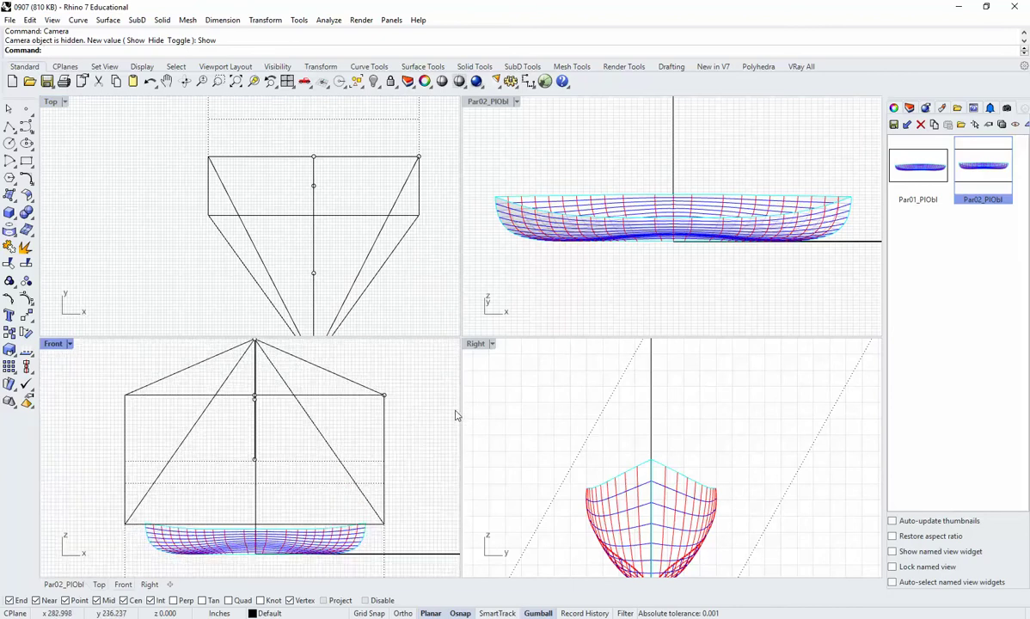
right_click(835, 465)
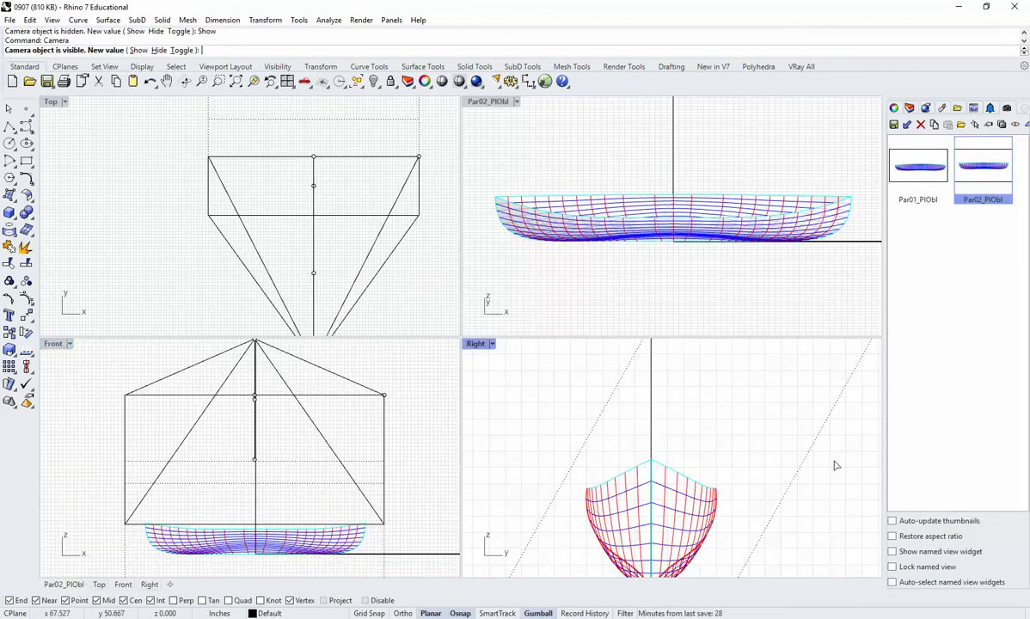
right_click(834, 465)
scroll(834, 465, down, 6)
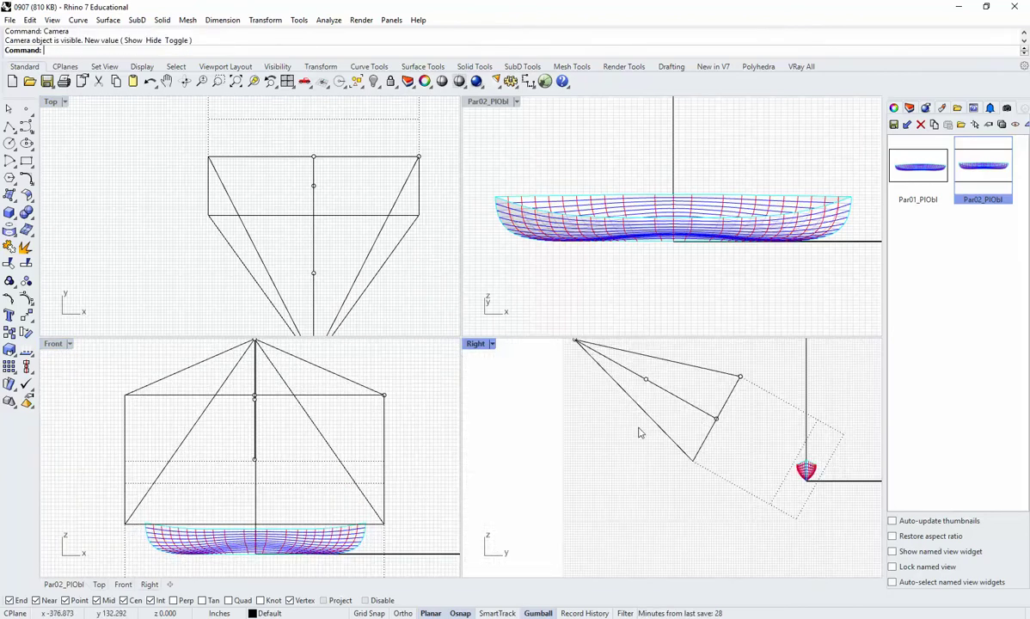
scroll(623, 435, up, 2)
scroll(633, 442, down, 2)
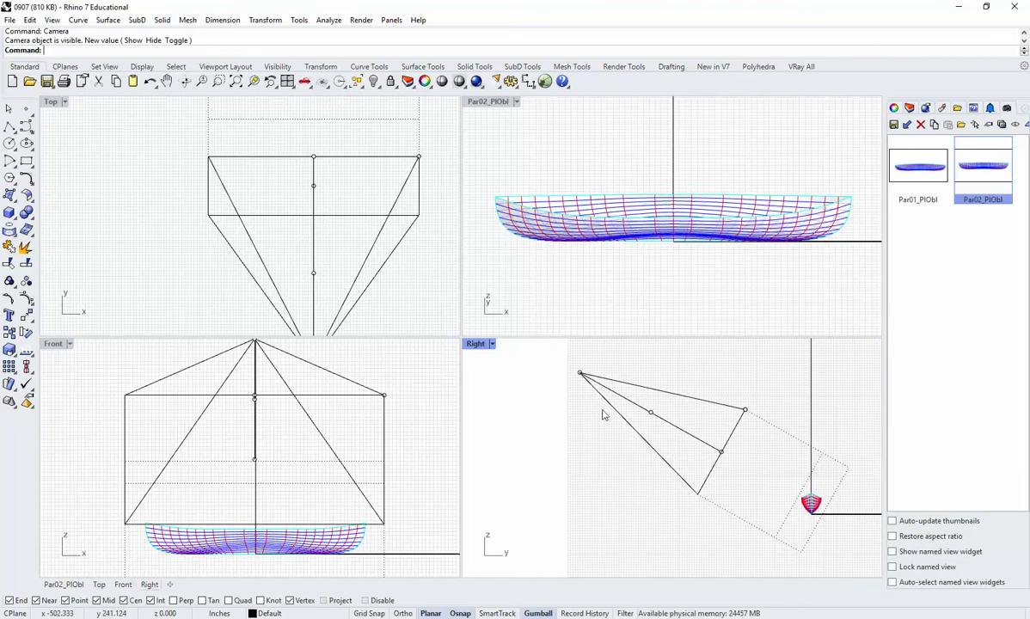
Try repositioning the camera's control points in the Right viewport and undo the last move.
click(580, 373)
right_drag(680, 367, 675, 406)
mouse_move(627, 411)
mouse_down()
mouse_move(672, 411)
mouse_move(595, 416)
mouse_move(682, 415)
mouse_move(628, 415)
mouse_up()
click(650, 450)
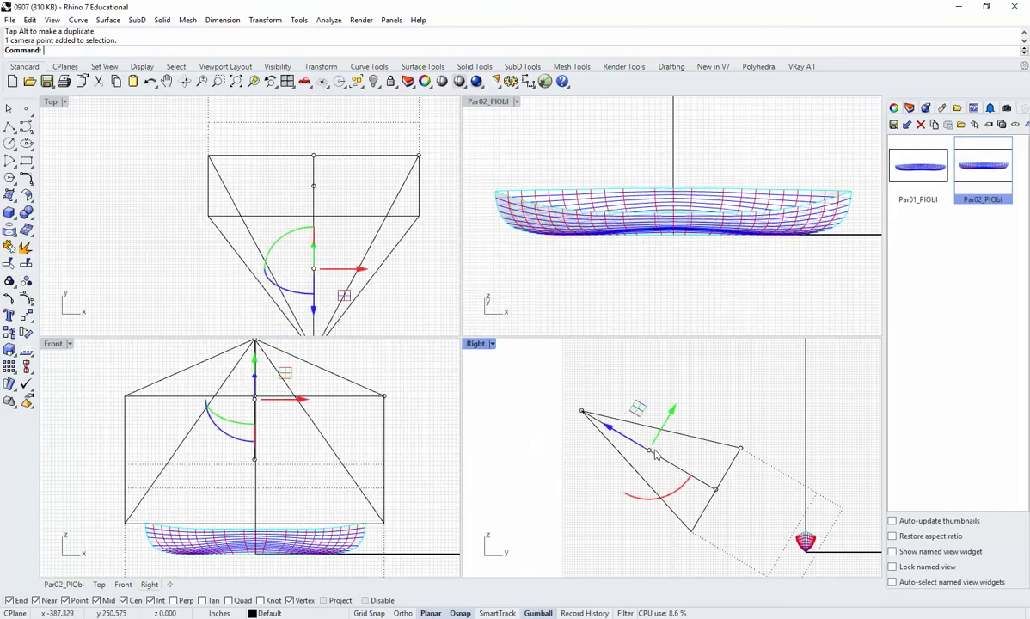
click(716, 491)
drag(750, 491, 741, 459)
click(741, 459)
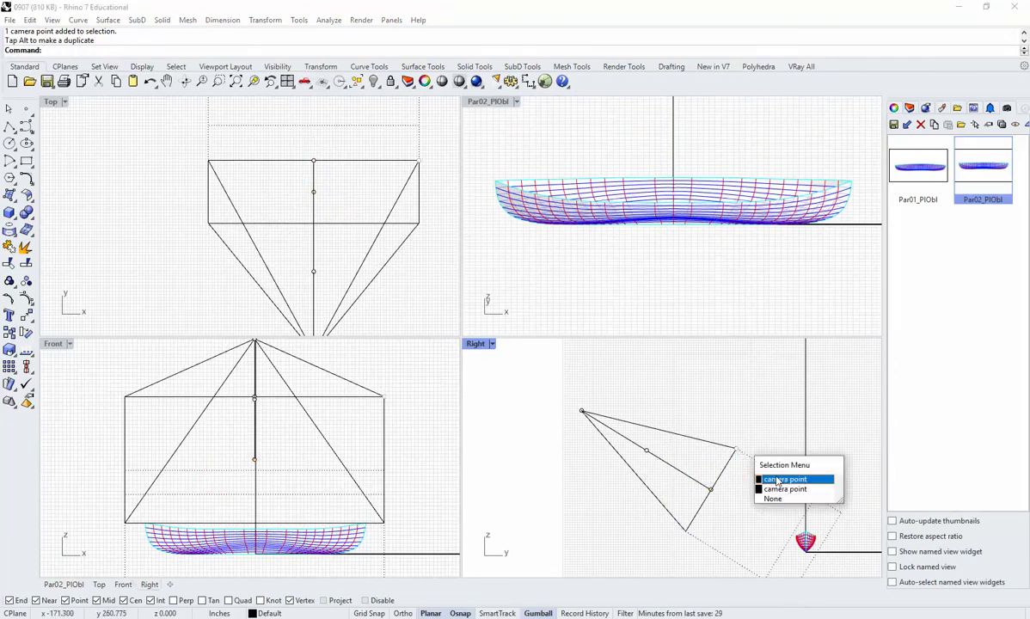
click(768, 475)
drag(760, 404, 757, 403)
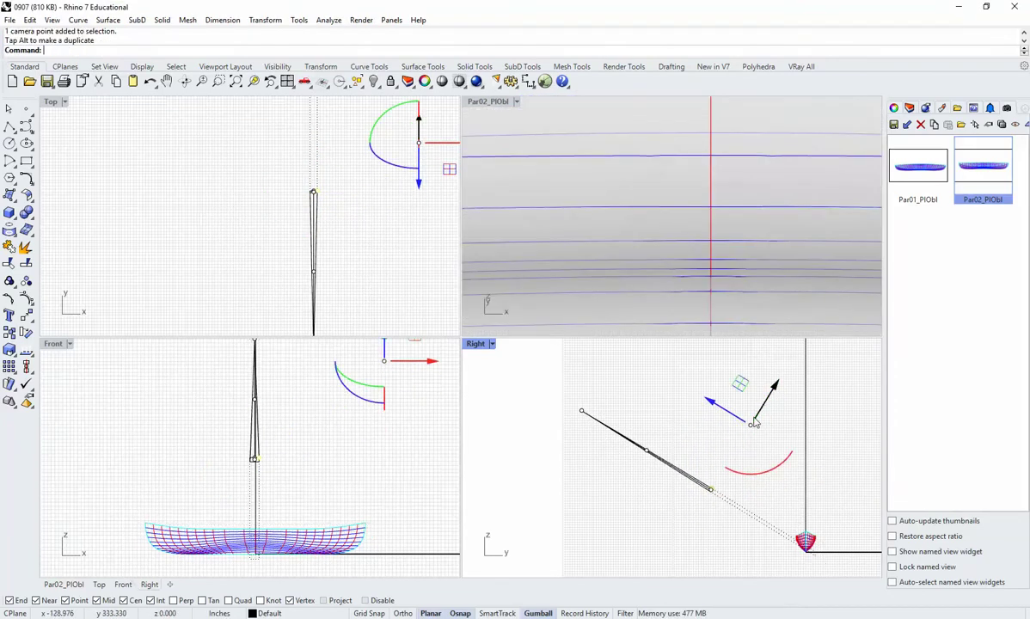
key(ctrl+z)
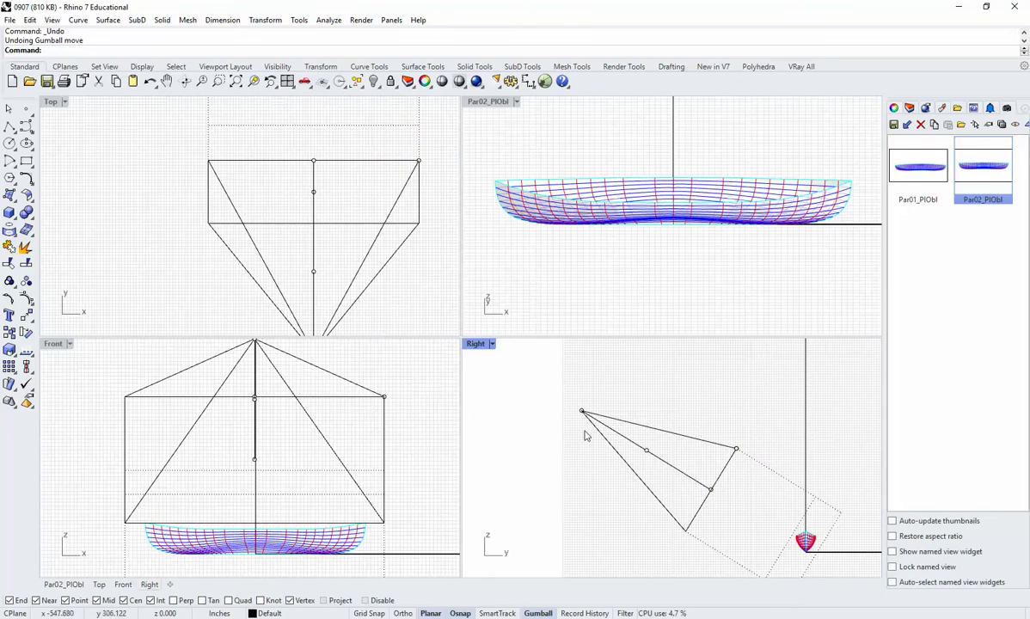
Restore Par02_PlObl in its own viewport, setting the side viewport back to the Right view.
double_click(981, 174)
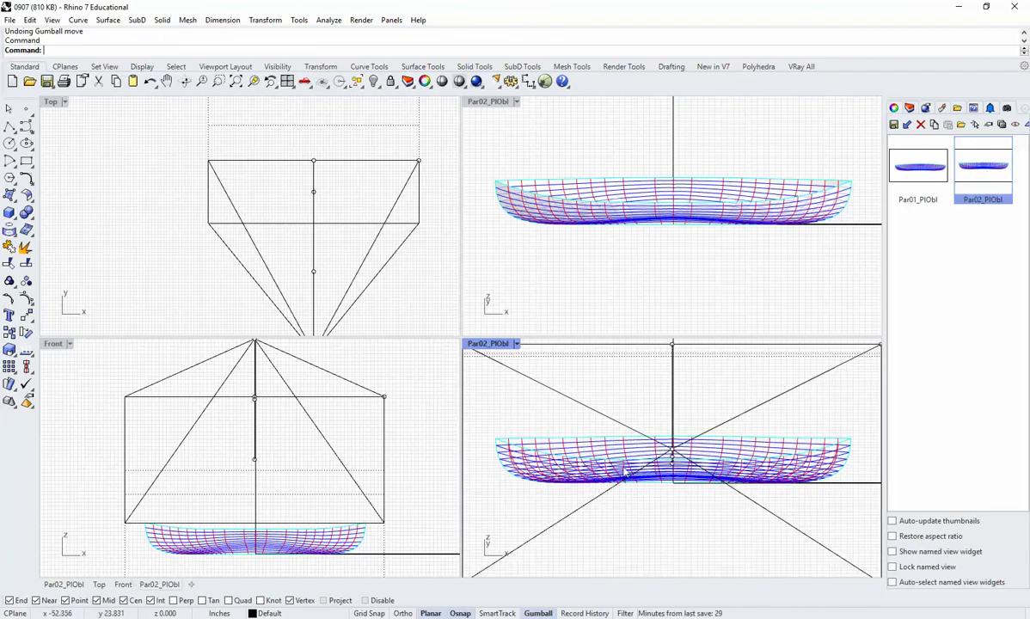
click(521, 344)
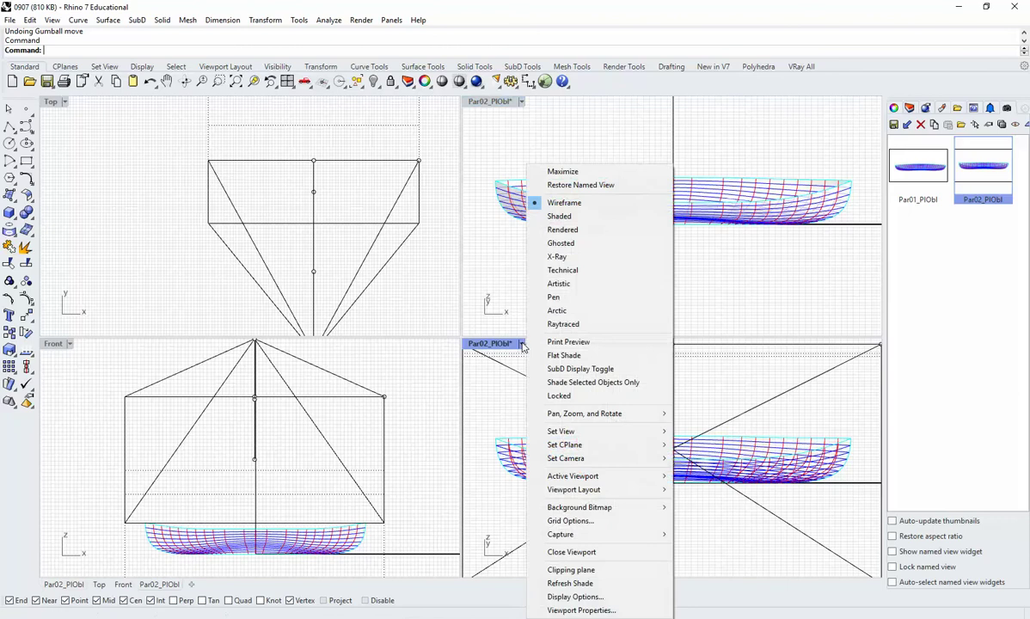
mouse_move(571, 434)
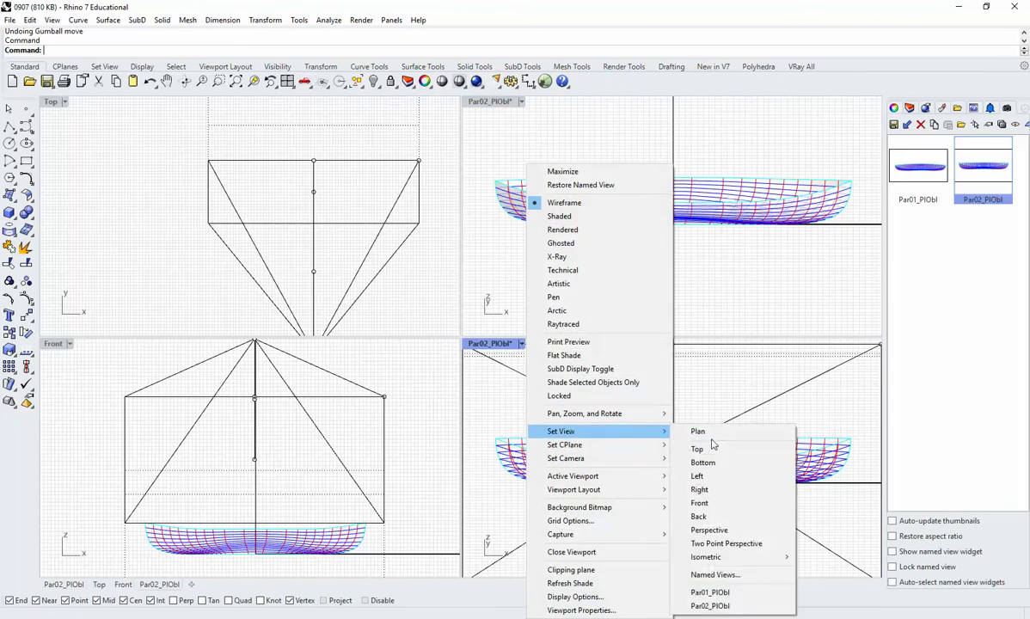
click(700, 490)
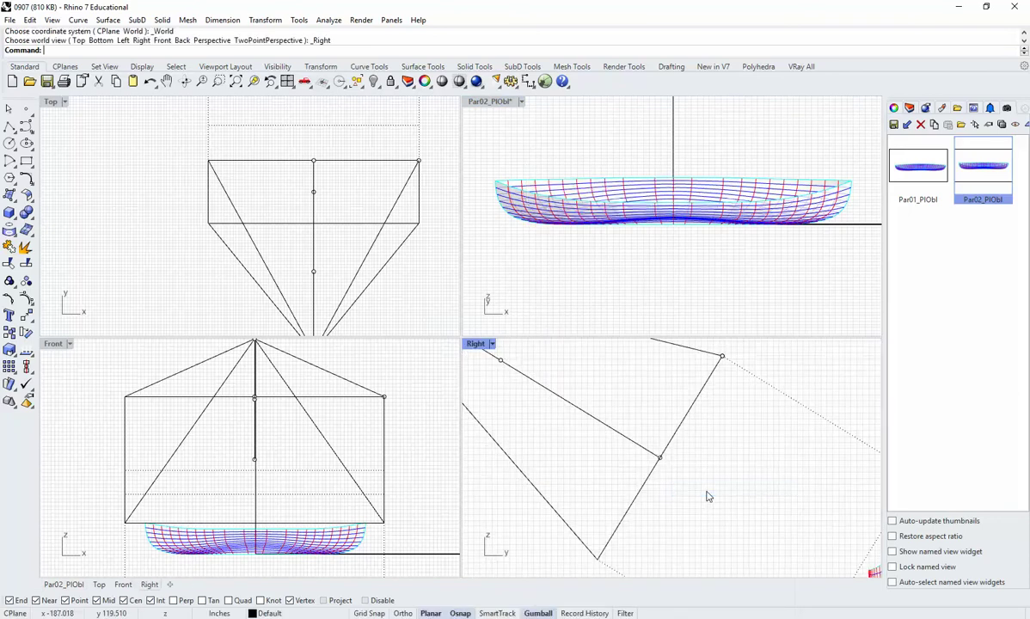
click(521, 112)
double_click(992, 169)
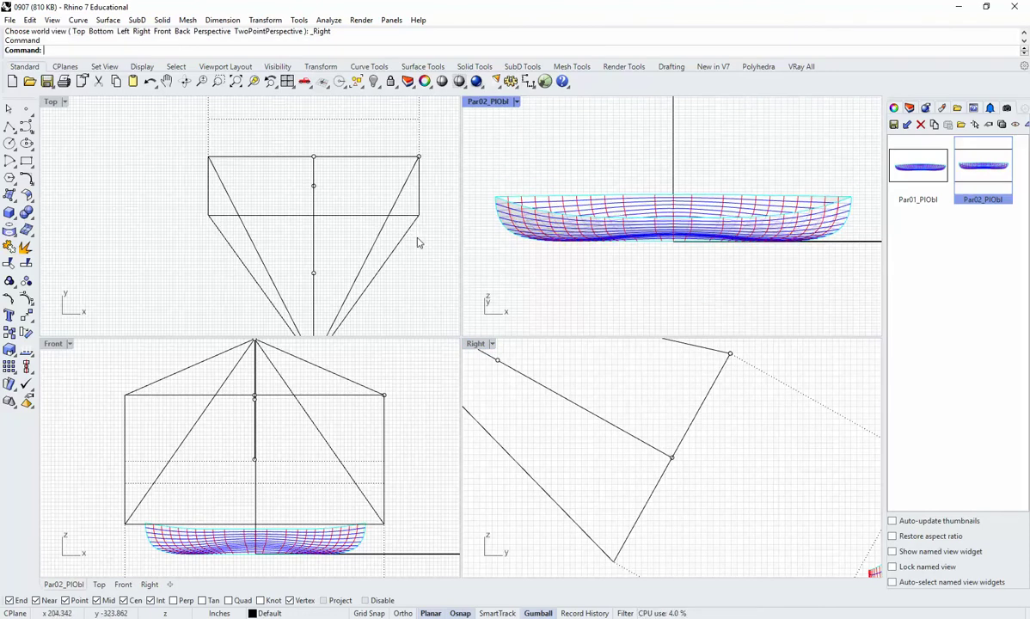
Hide the camera object with the Camera command and enlarge the hull in the Top viewport.
scroll(336, 272, down, 3)
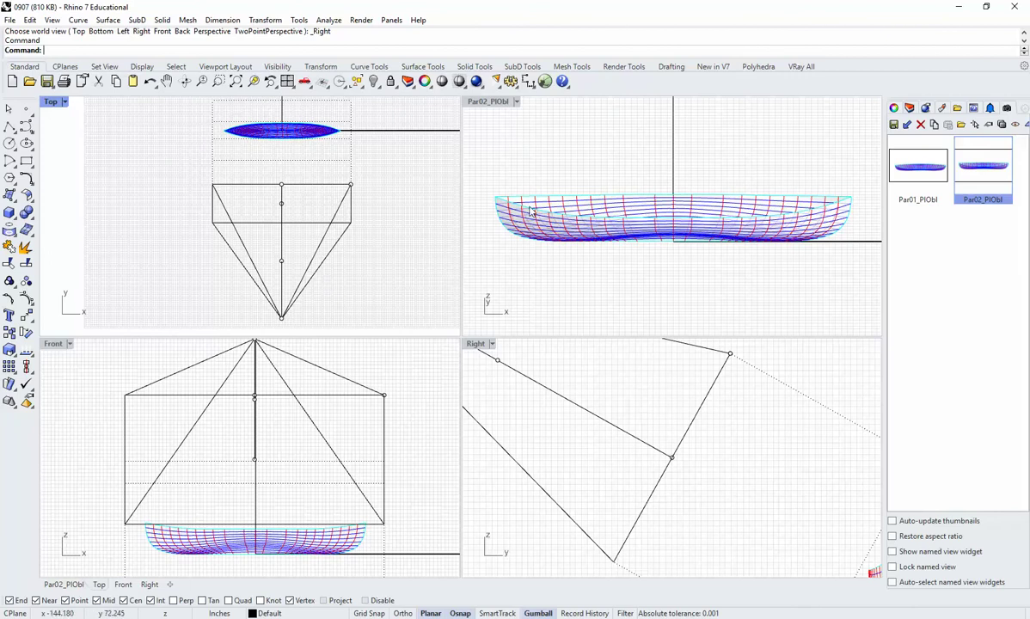
text(Camera)
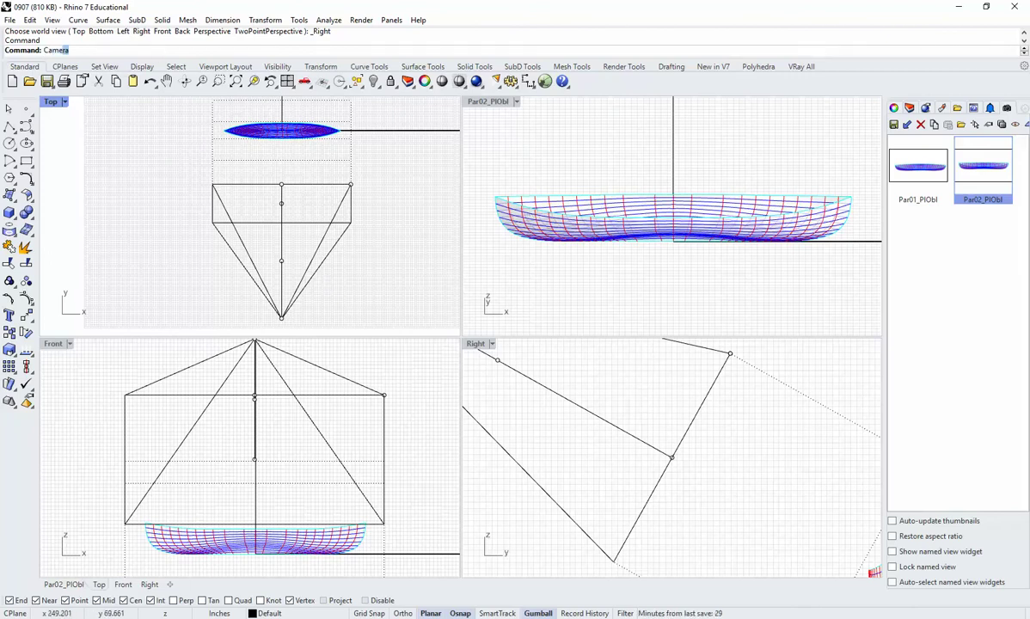
key(Return)
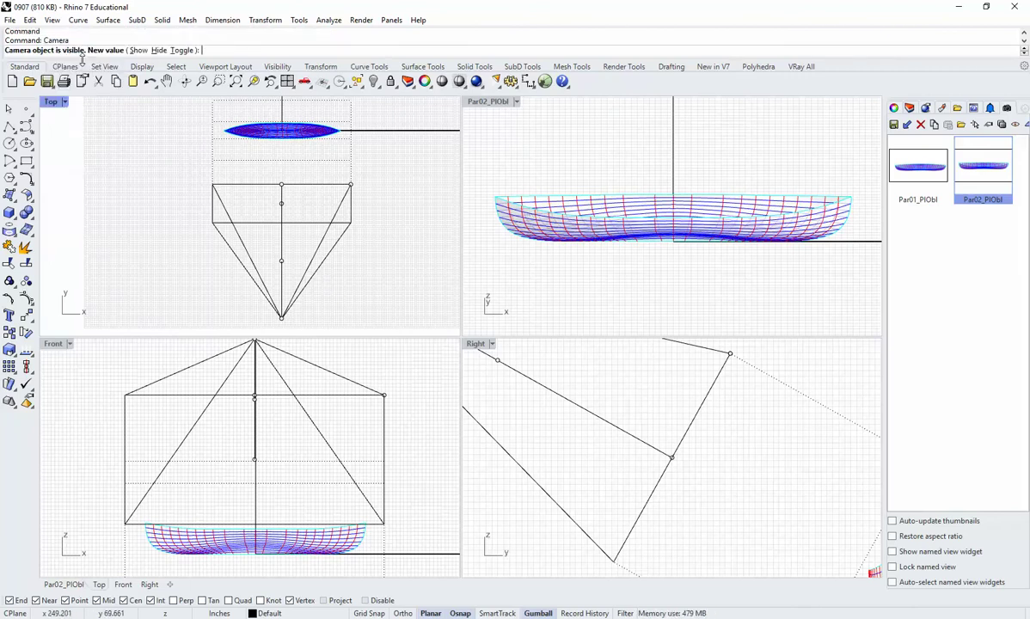
click(156, 50)
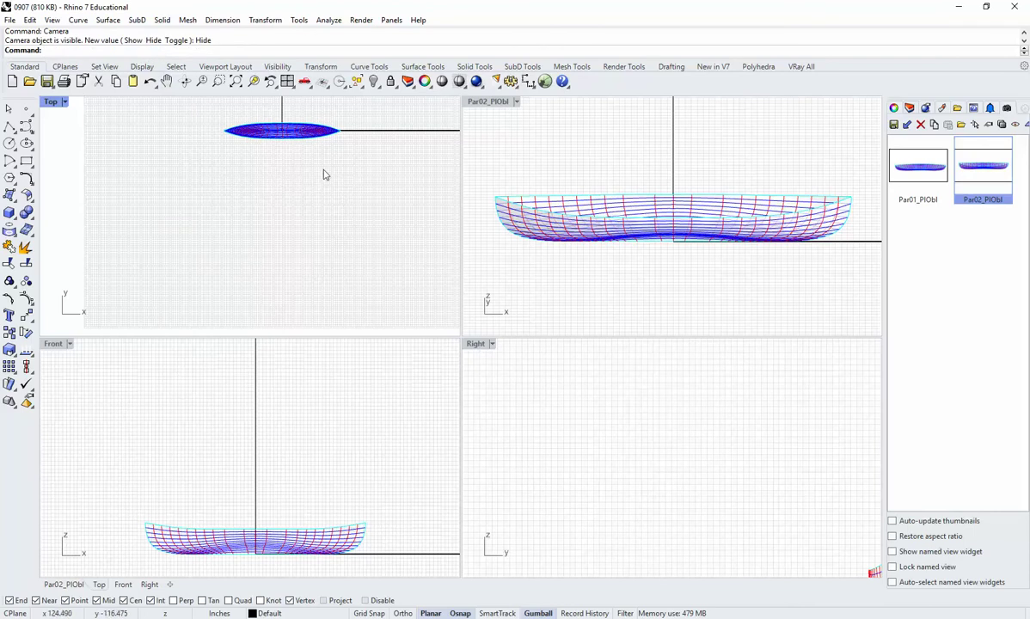
scroll(320, 181, up, 6)
right_drag(337, 215, 312, 247)
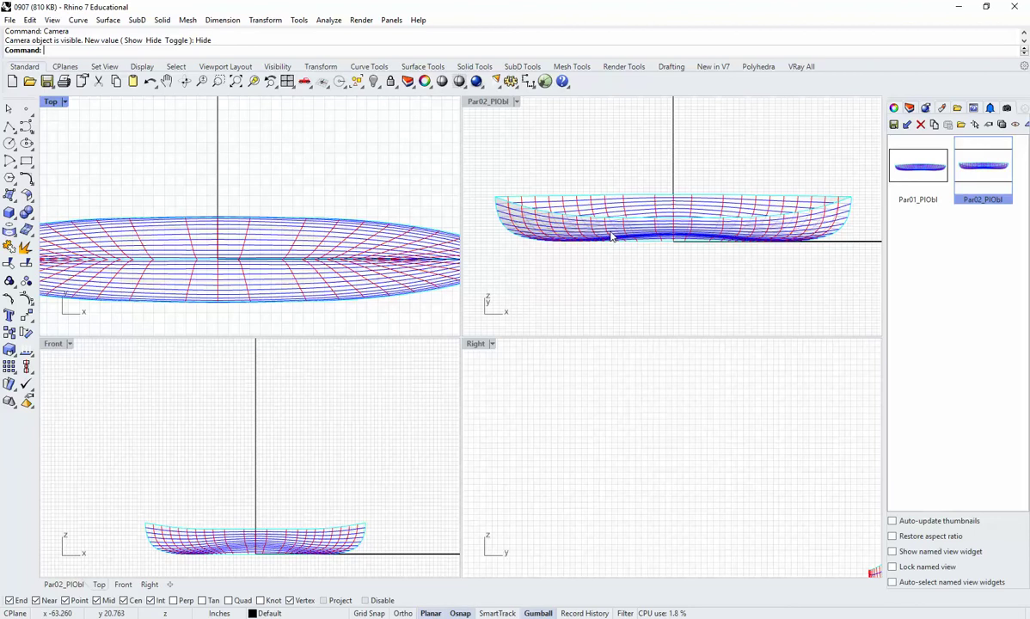
Orbit the Par02_PlObl viewport to a close three-quarter view of the hull, maximize it and bring up the layer list.
right_drag(480, 183, 727, 286)
key(ctrl+w)
drag(671, 284, 750, 230)
right_drag(750, 231, 658, 267)
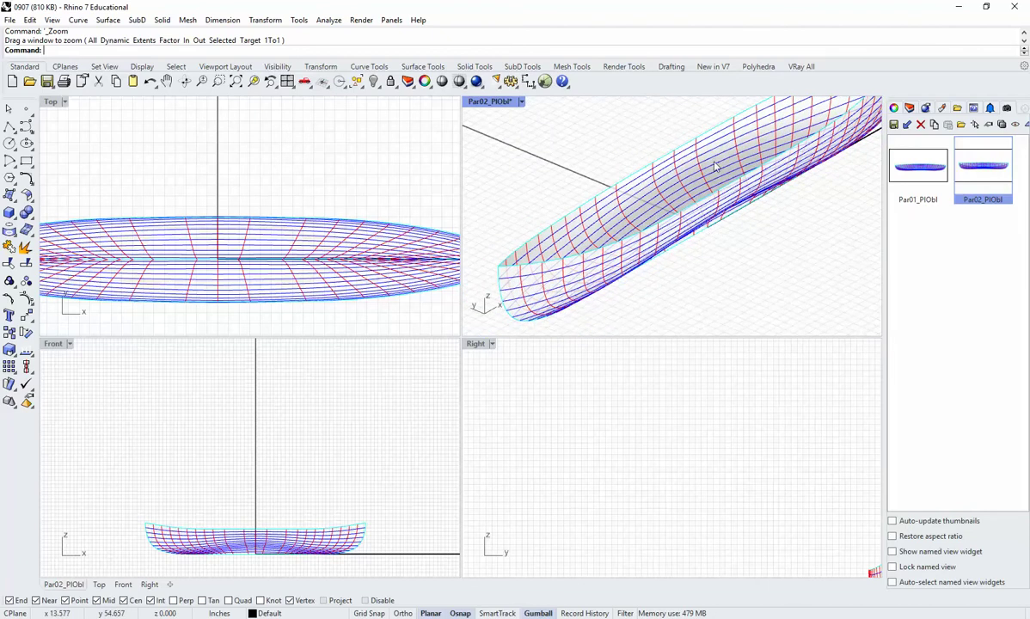
double_click(493, 102)
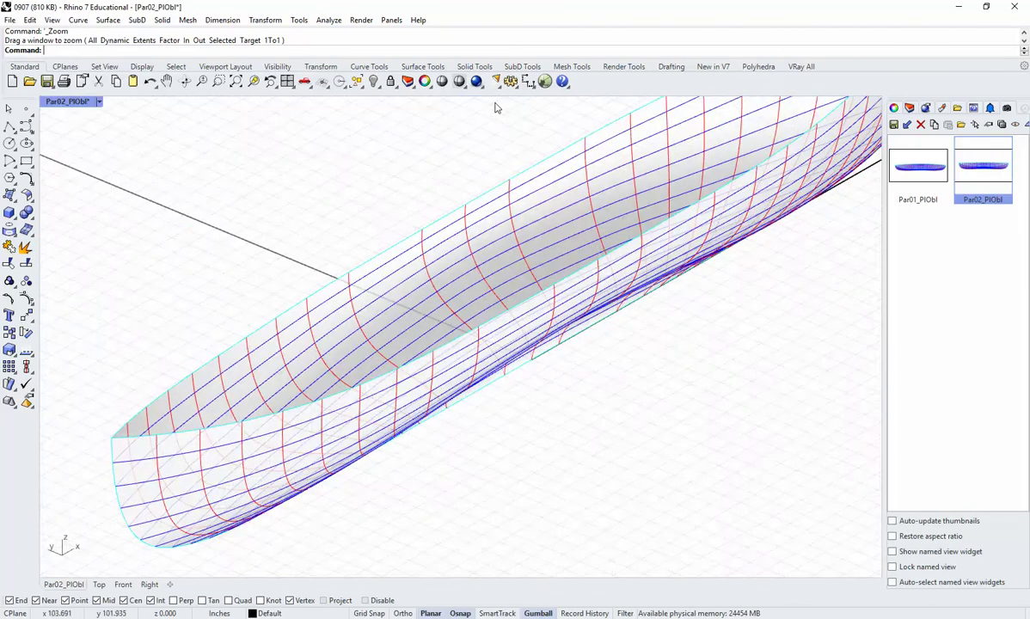
click(910, 109)
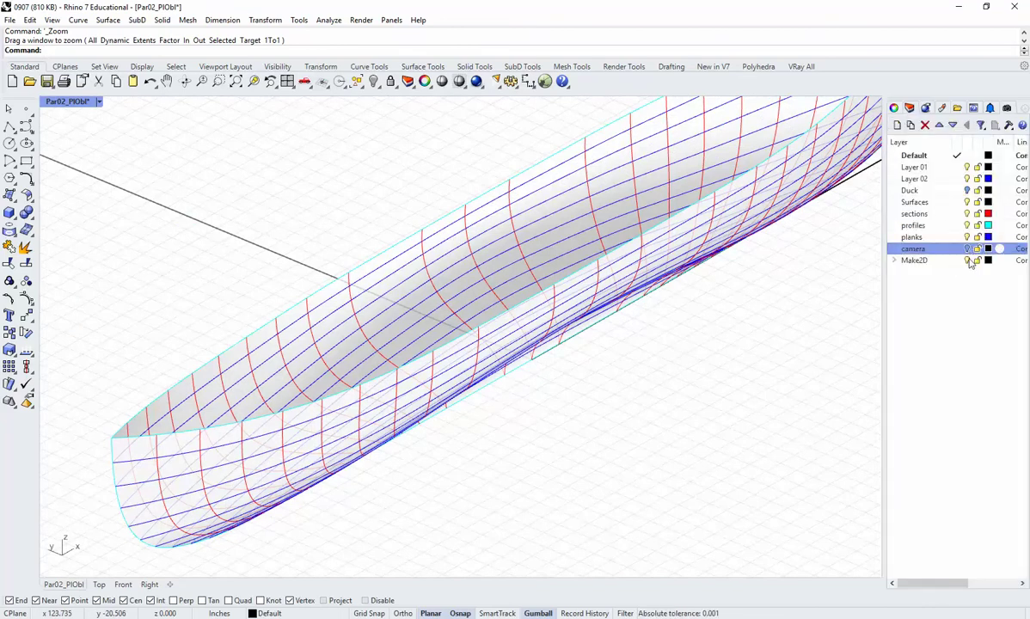
Turn on the camera layer and bring the camera's picture plane beside the hull into view.
right_drag(633, 242, 669, 256)
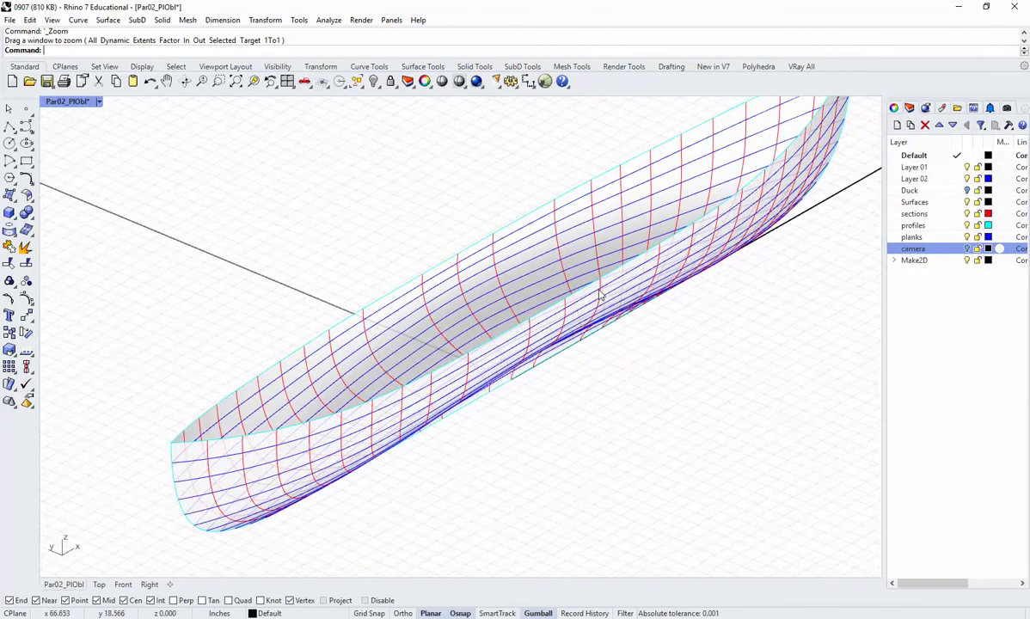
right_drag(608, 324, 556, 298)
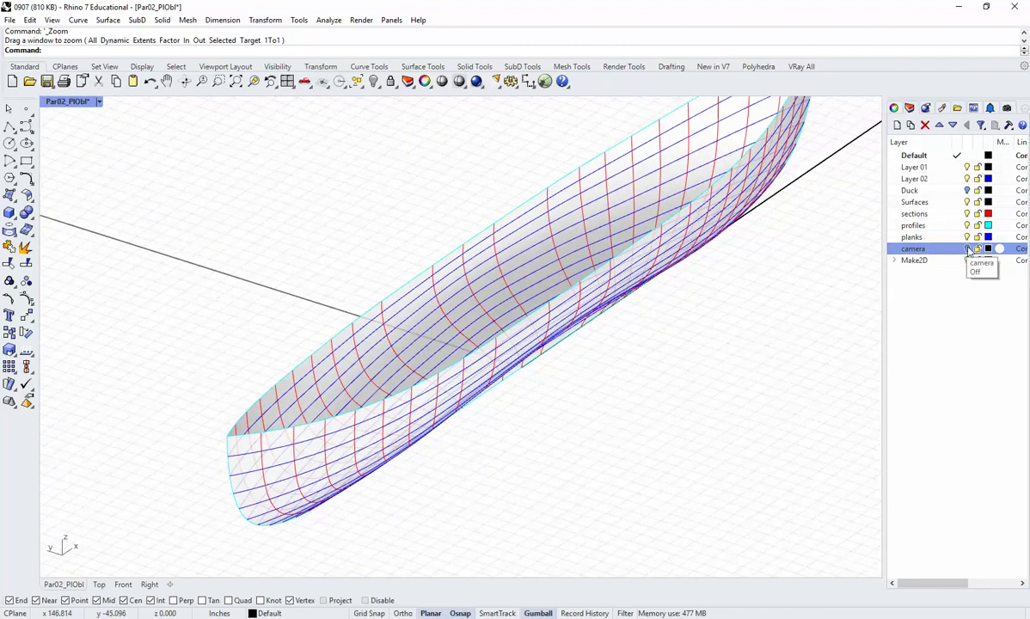
click(967, 249)
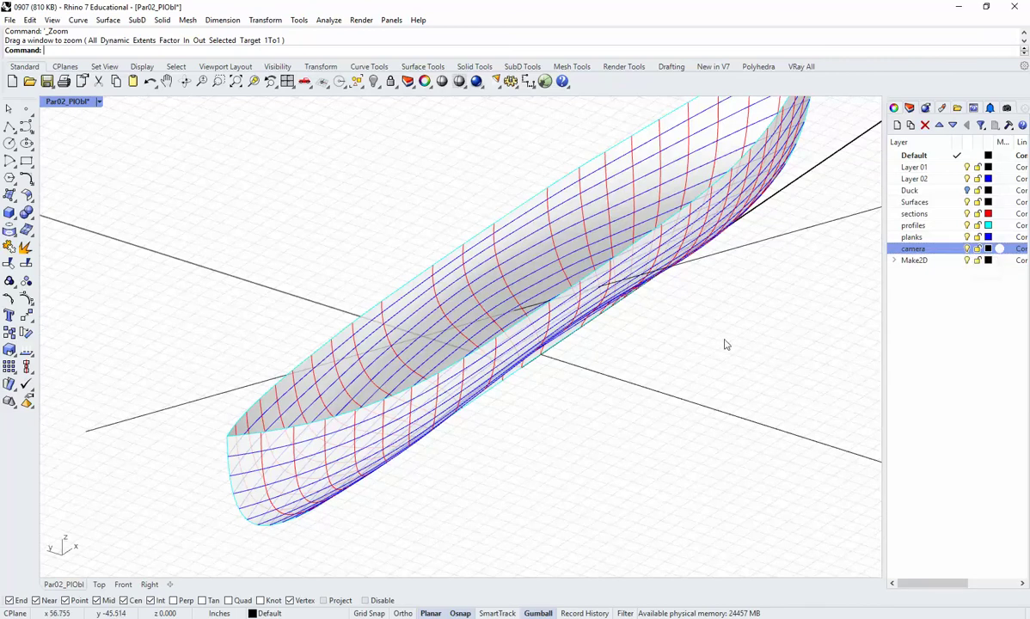
scroll(674, 341, down, 6)
scroll(670, 335, up, 4)
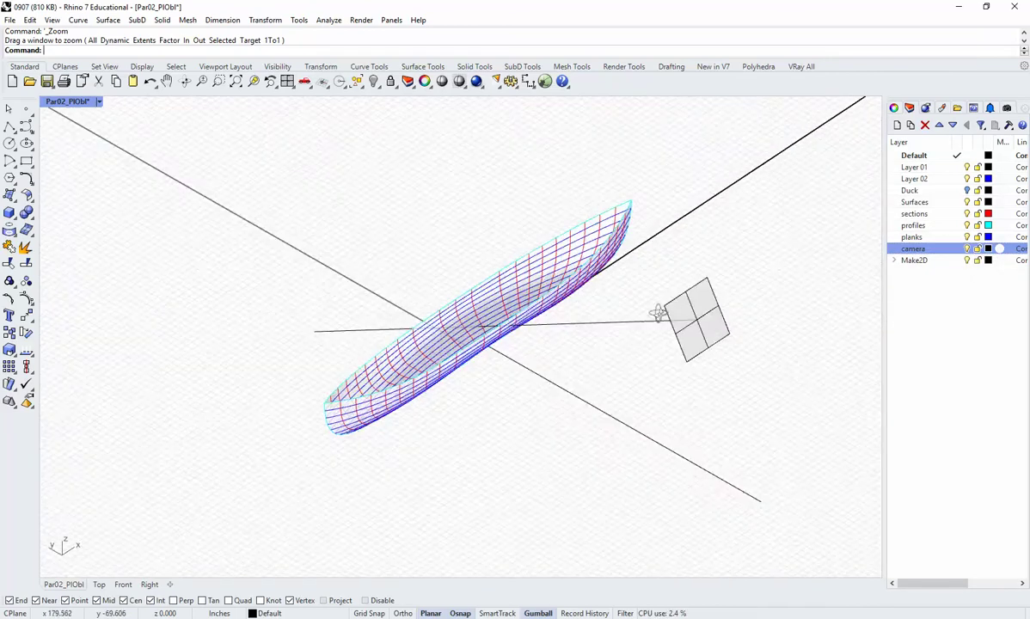
Orient the view to the centre of the camera's picture plane surface with OrientCameraToSrf, and turn off the camera layer.
scroll(670, 340, up, 1)
click(690, 324)
right_drag(690, 324, 426, 361)
drag(426, 362, 414, 341)
click(554, 426)
right_drag(554, 426, 557, 391)
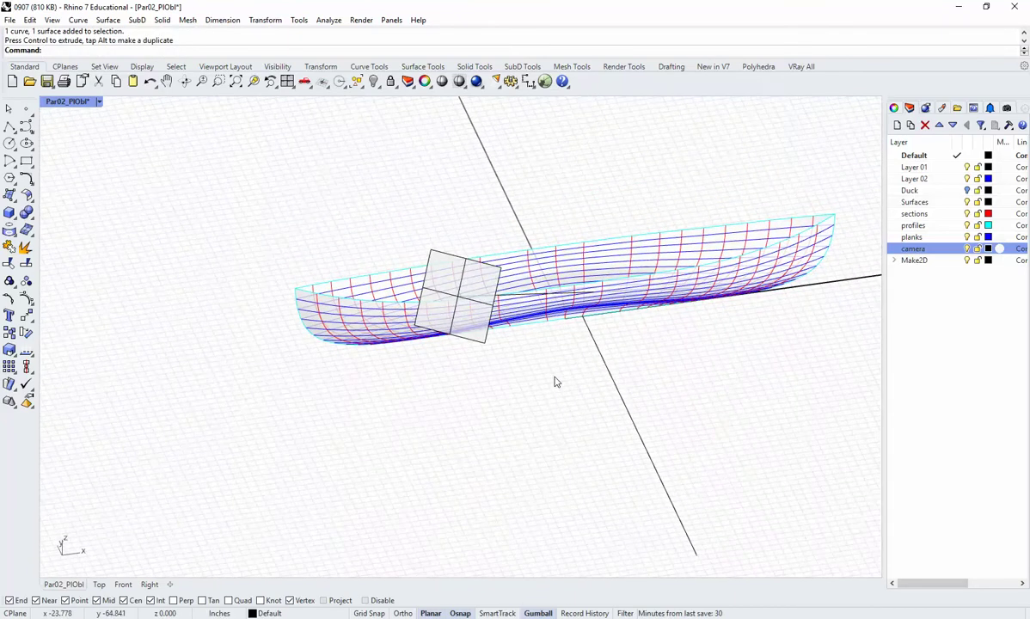
text(OrientCameraToSrf)
key(Return)
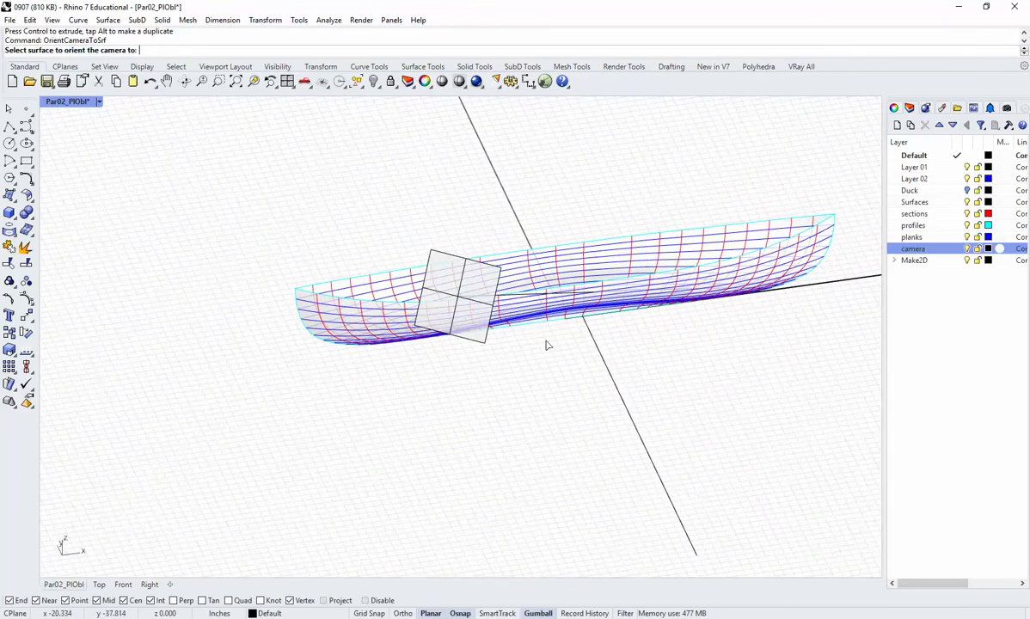
click(477, 338)
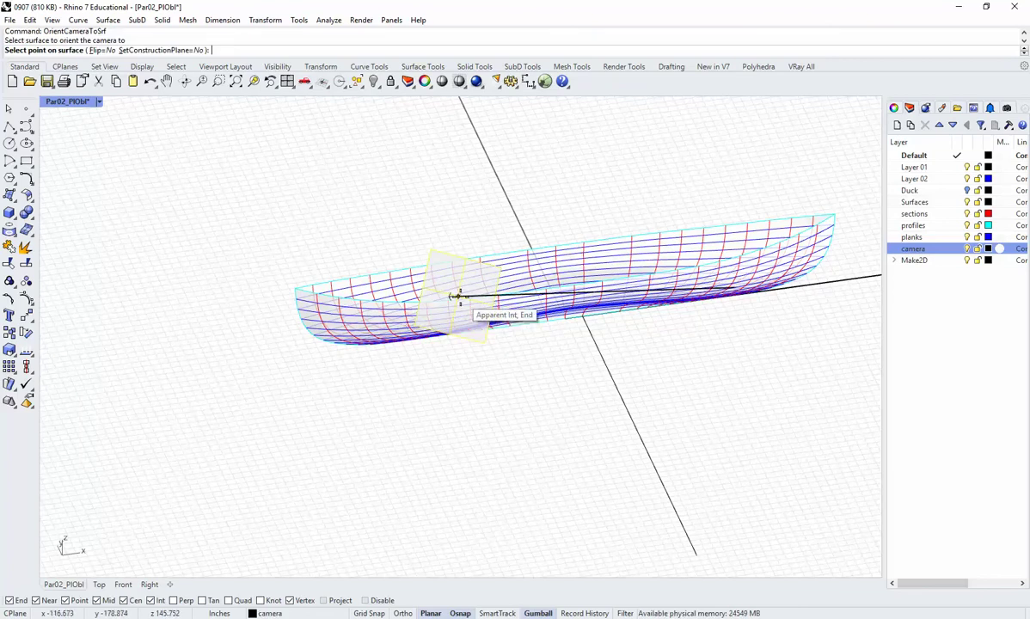
click(461, 301)
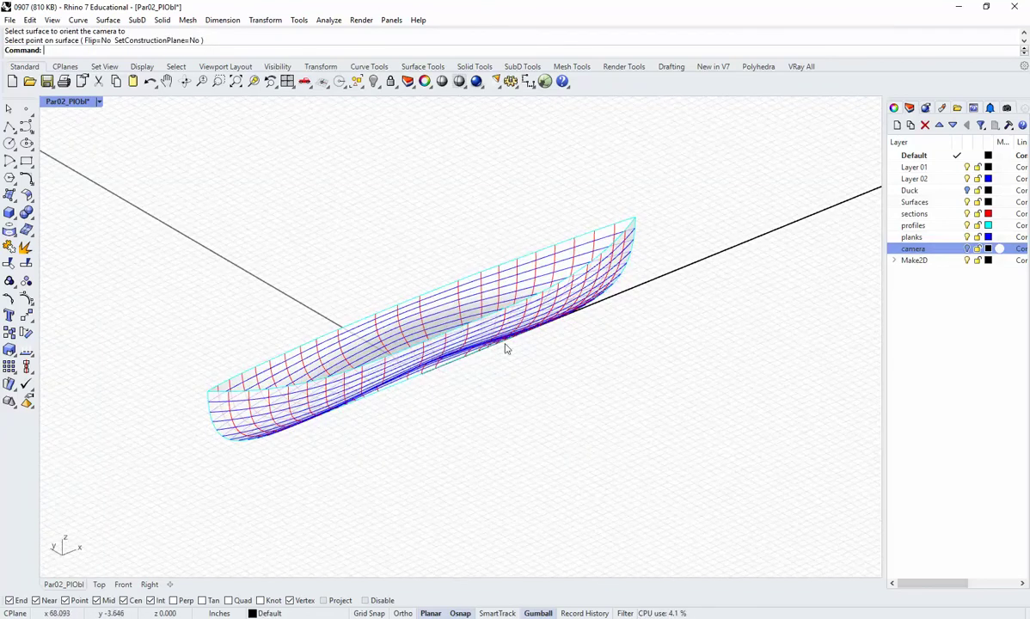
Frame the whole hull in the viewport and save it as a new named view, Par03_PlObl.
scroll(372, 376, up, 2)
scroll(374, 376, up, 2)
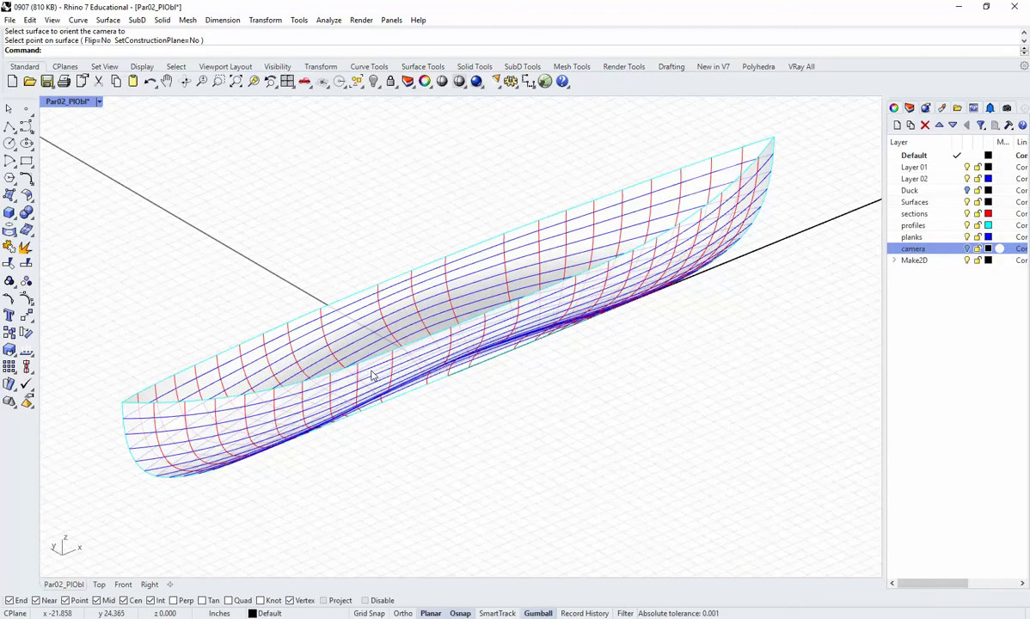
shift+right_drag(468, 391, 490, 424)
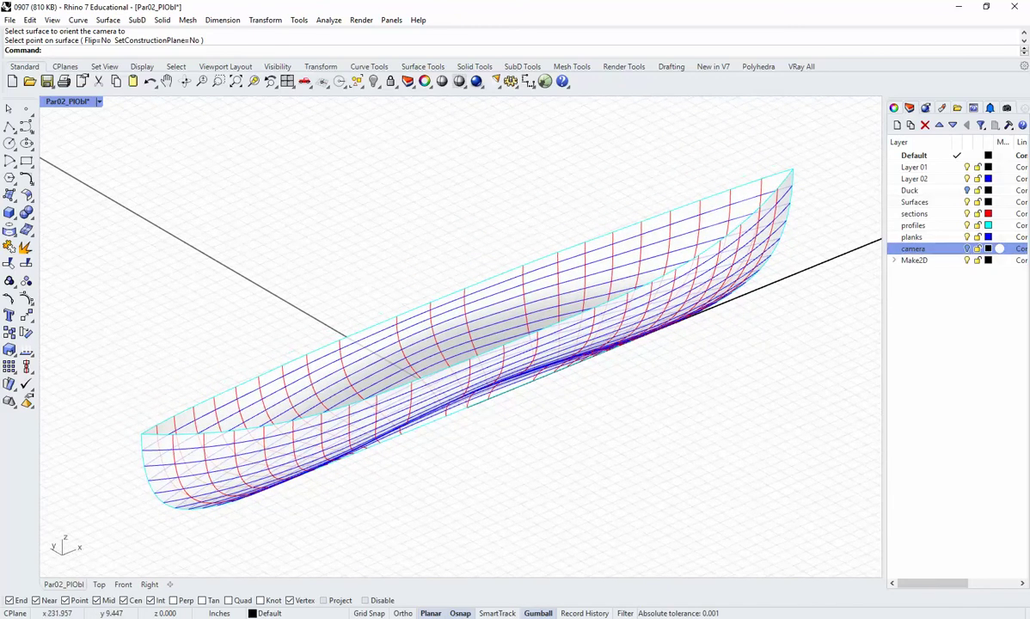
click(1024, 108)
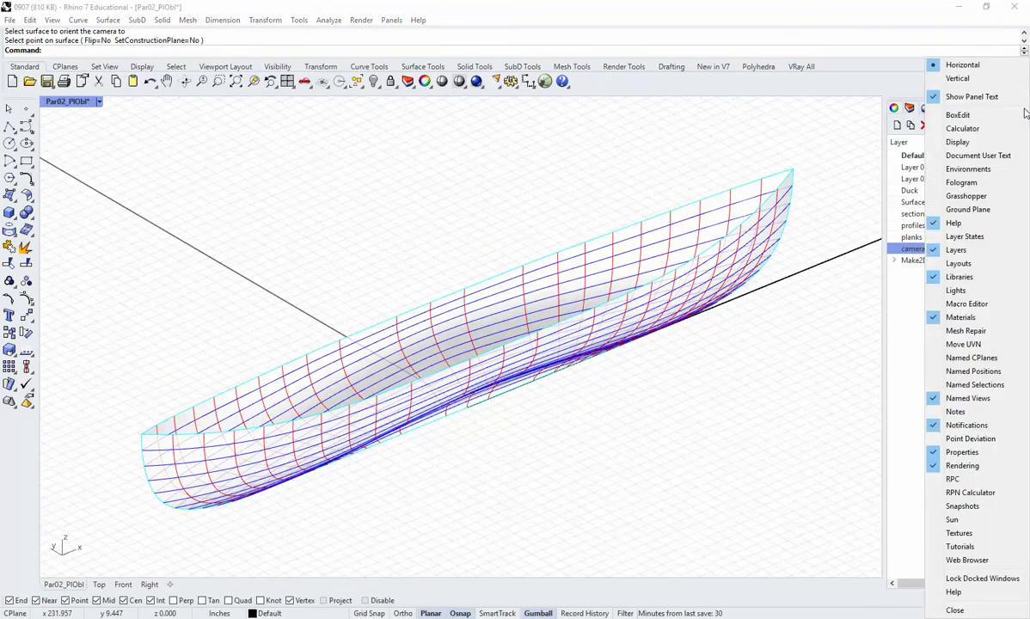
click(904, 86)
click(940, 108)
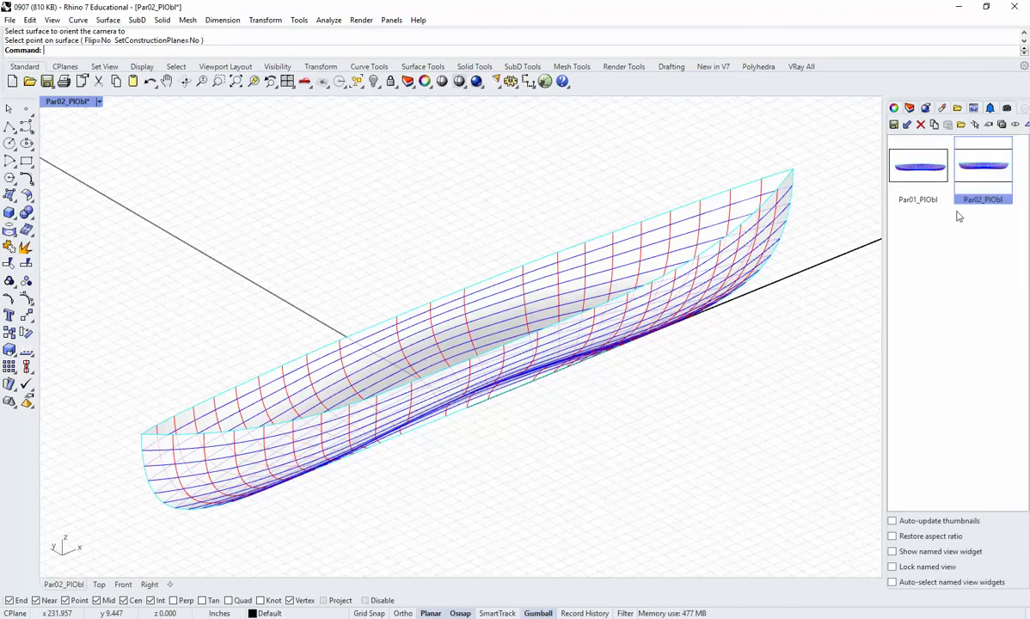
click(893, 124)
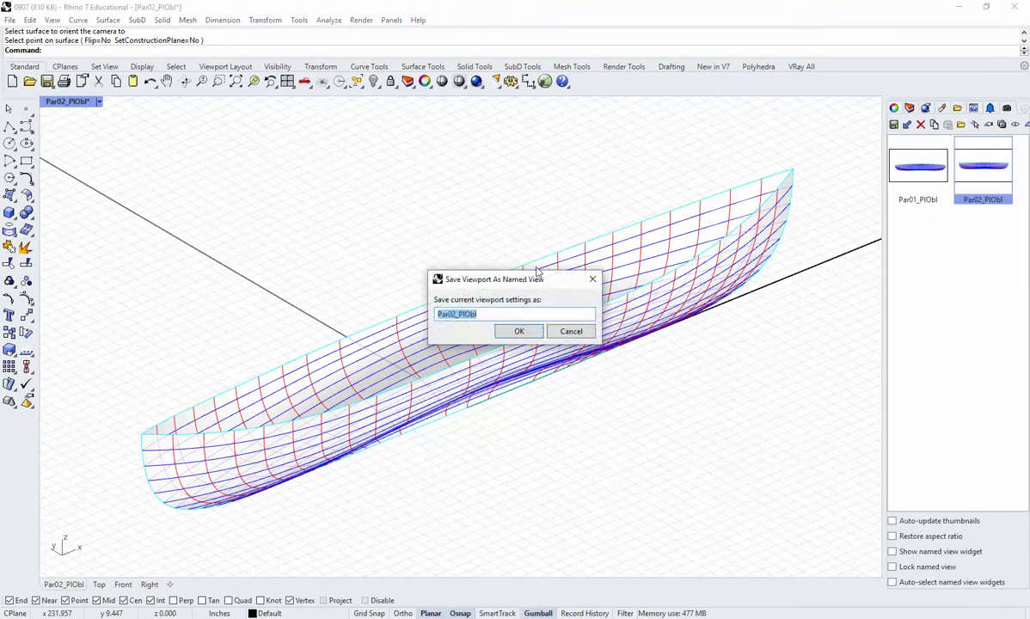
click(452, 315)
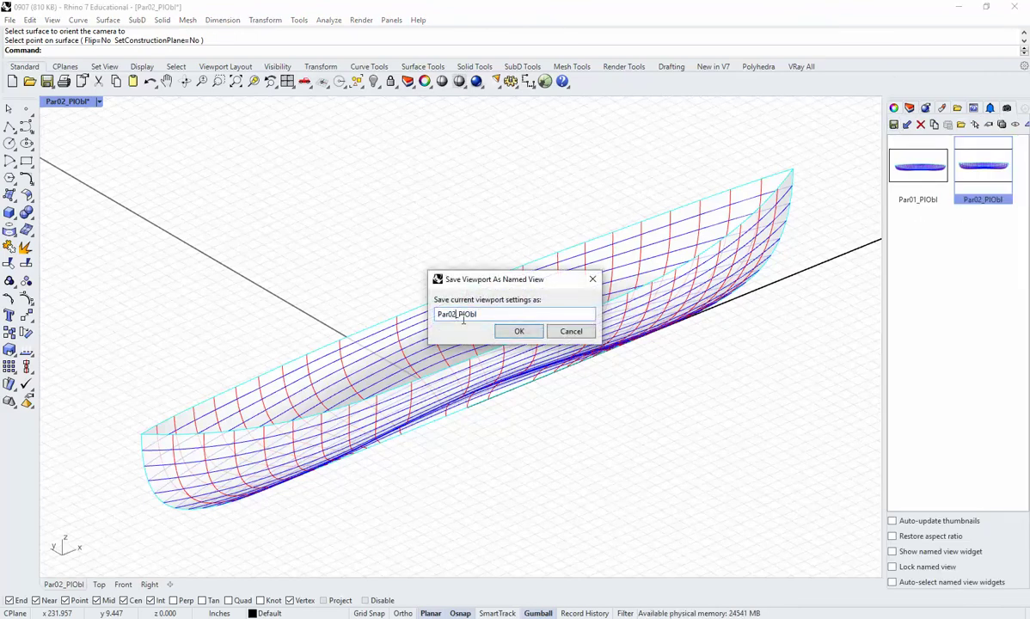
click(517, 332)
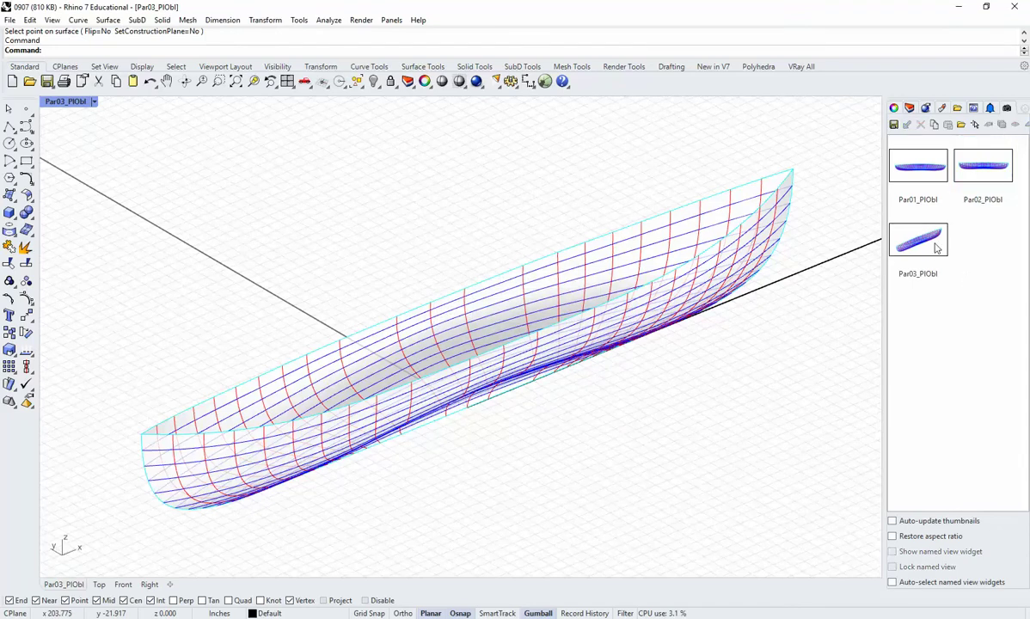
Switch between the saved views Par02_PlObl and Par03_PlObl, finishing with Par02_PlObl restored.
double_click(985, 168)
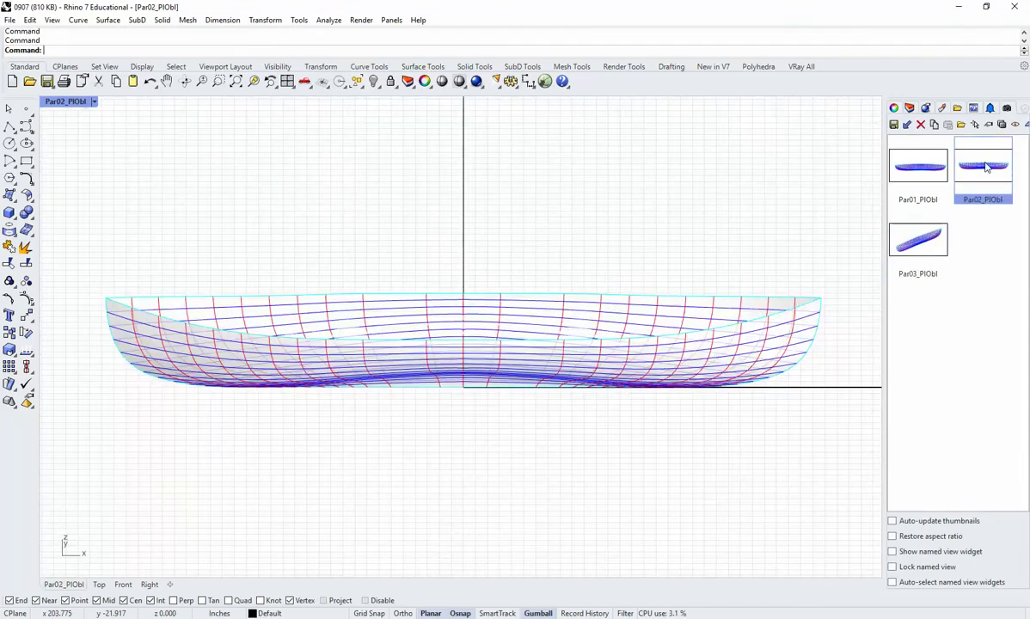
double_click(935, 247)
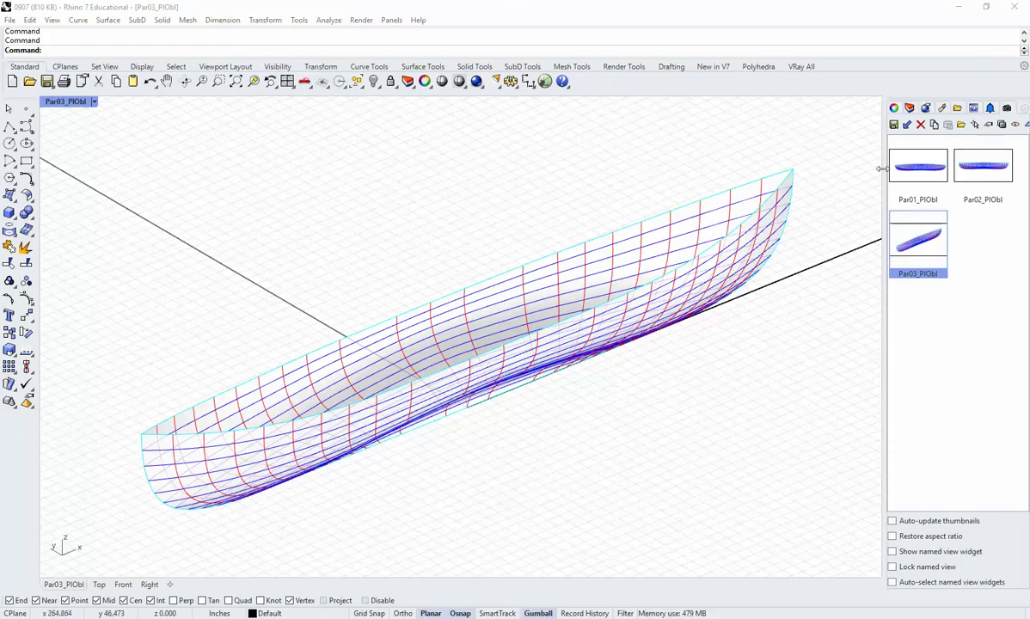
double_click(991, 175)
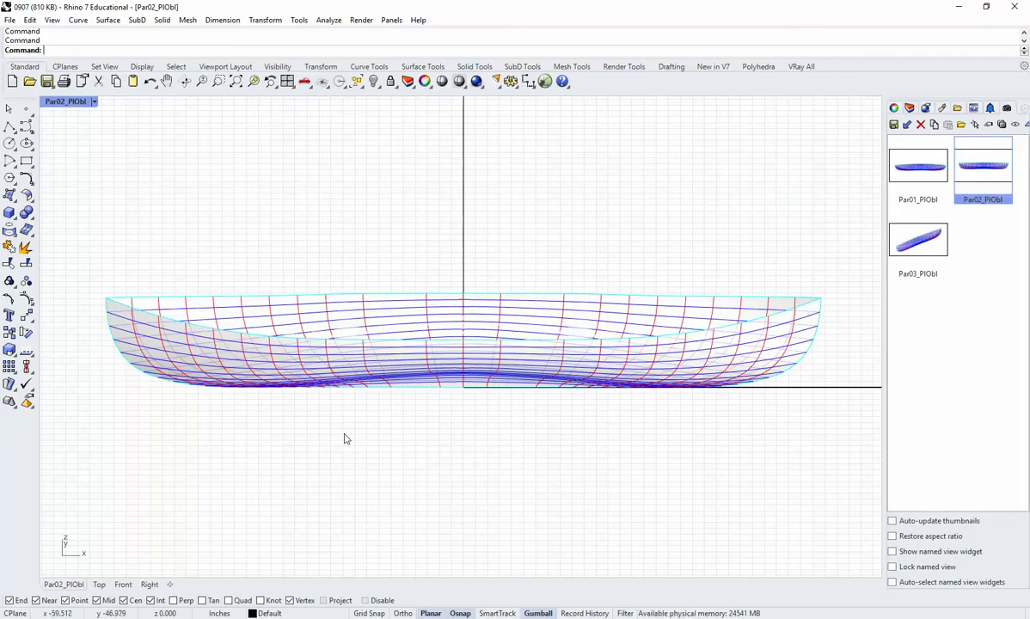
Turn off the sections, profiles and planks layers so that only the hull surfaces are displayed.
click(910, 108)
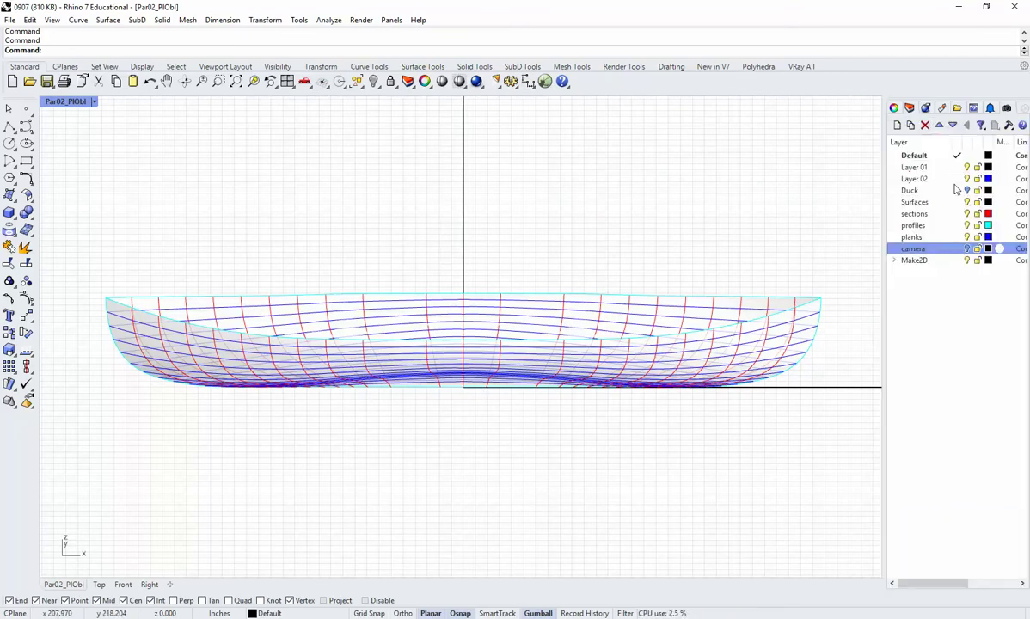
click(967, 216)
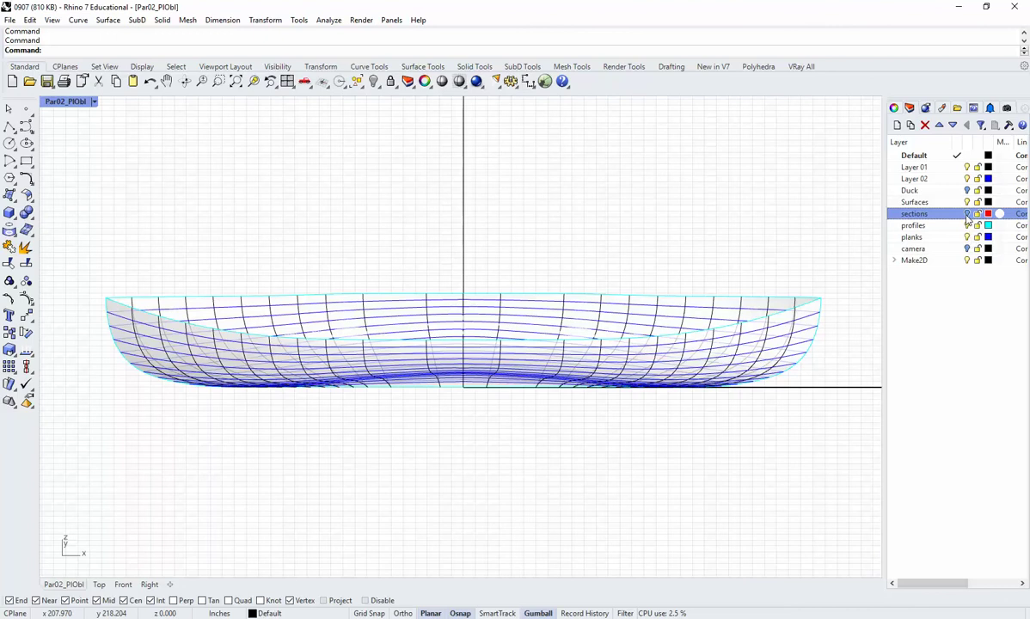
click(969, 238)
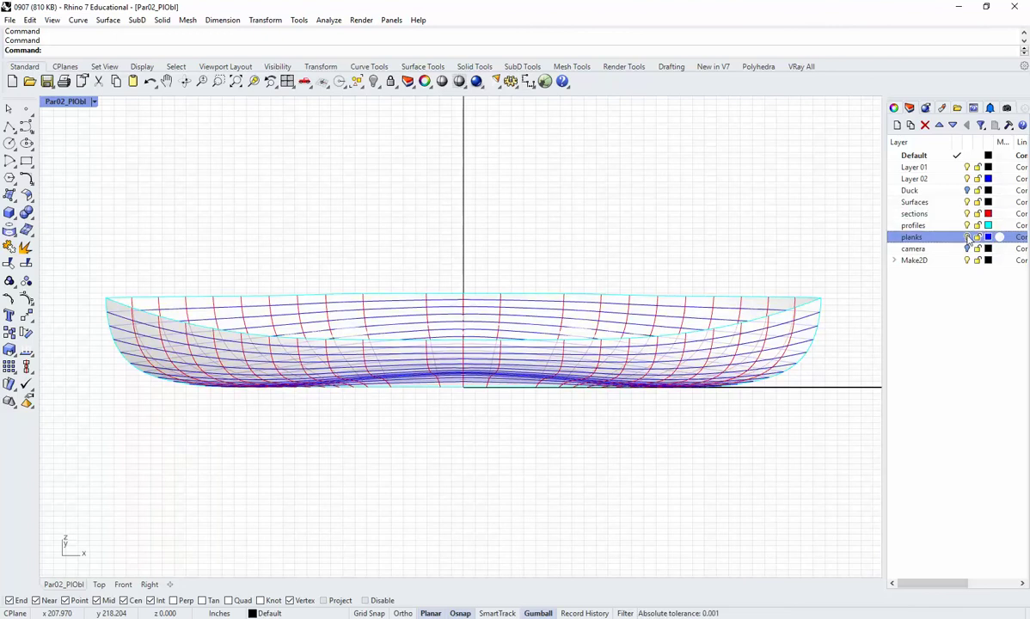
click(968, 226)
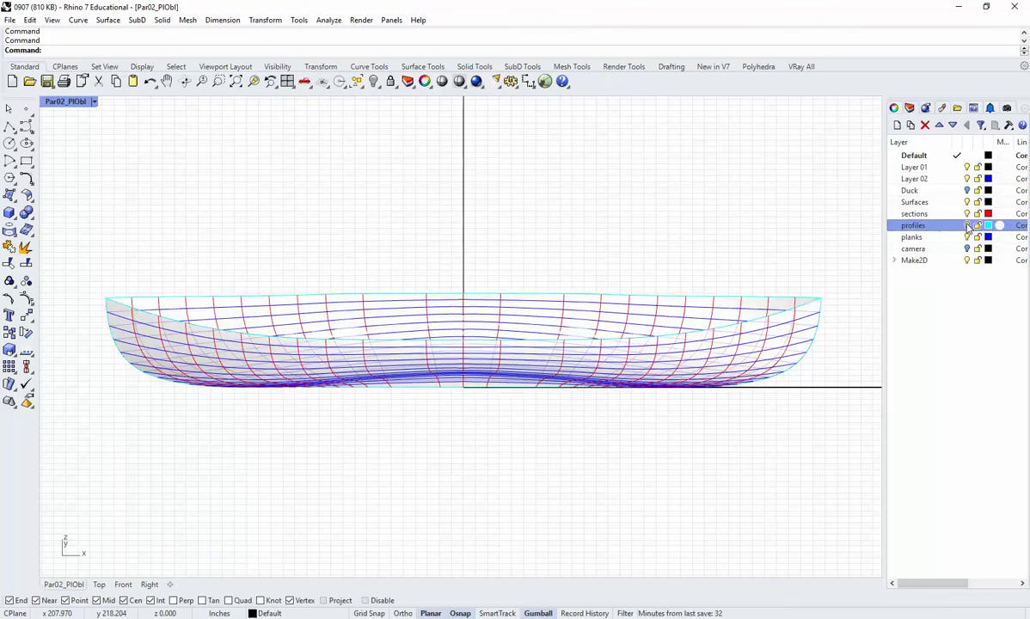
click(968, 225)
click(967, 238)
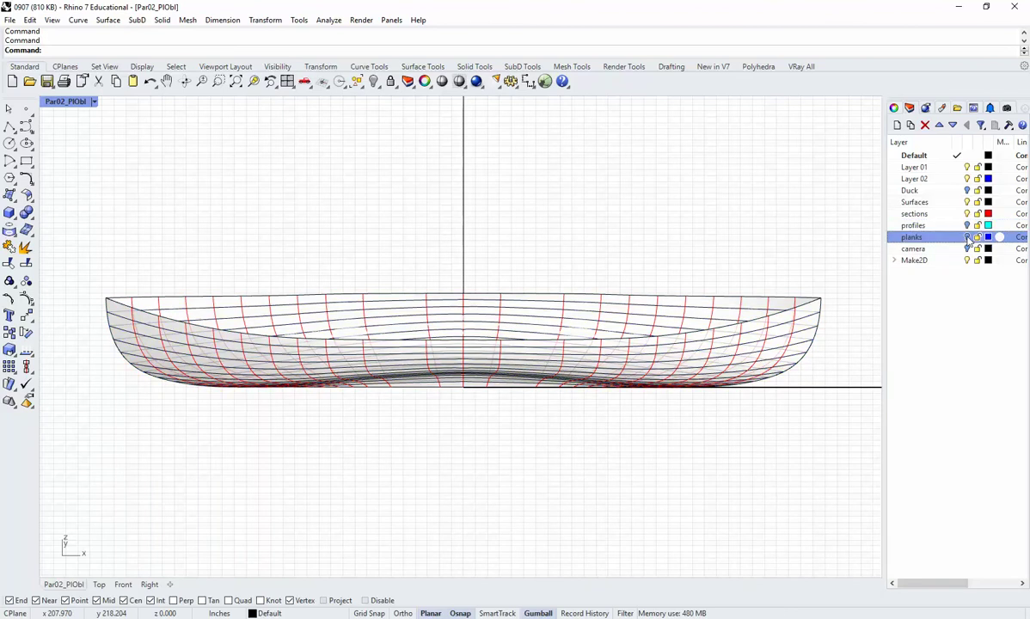
click(968, 214)
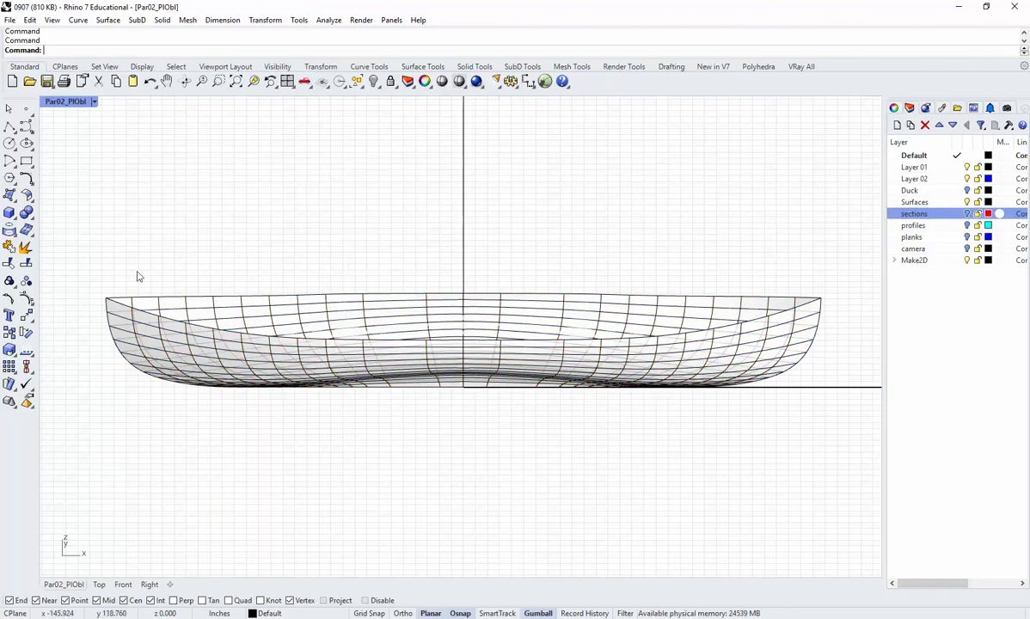
Create a Make2D drawing of the hull surfaces from Par02_PlObl, using the View projection.
drag(74, 245, 832, 442)
text(Make2D)
key(Return)
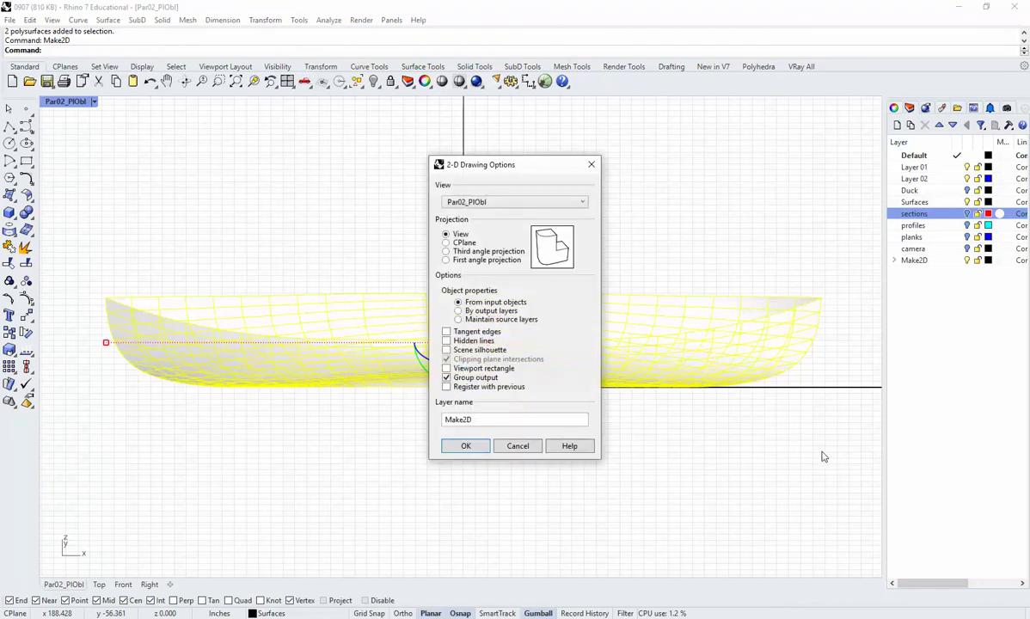
click(445, 235)
click(464, 447)
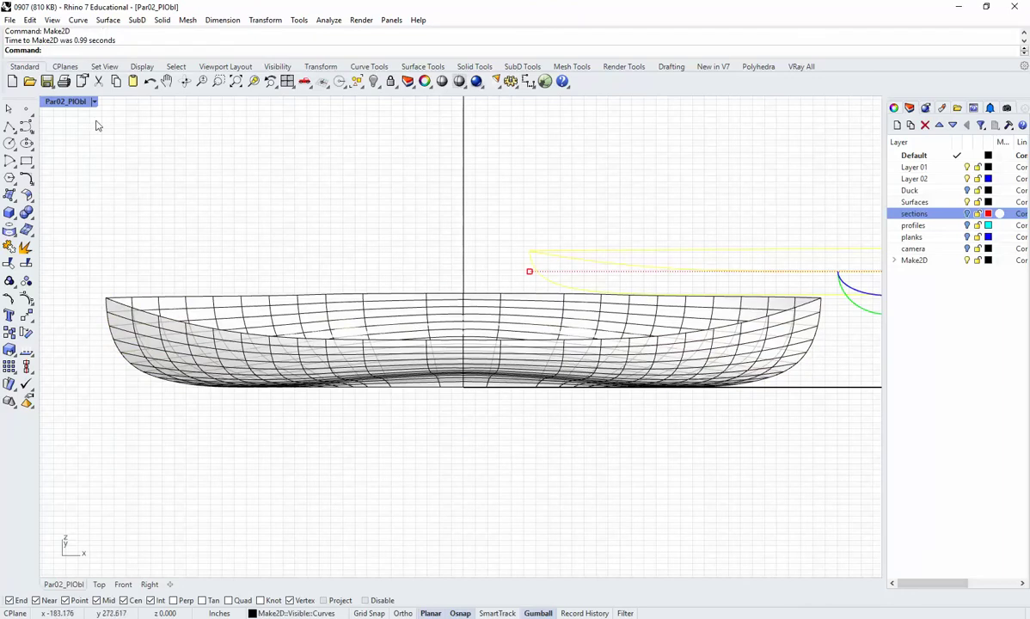
Check the generated outline drawing in the maximized Top viewport and delete its curves.
double_click(53, 102)
double_click(50, 101)
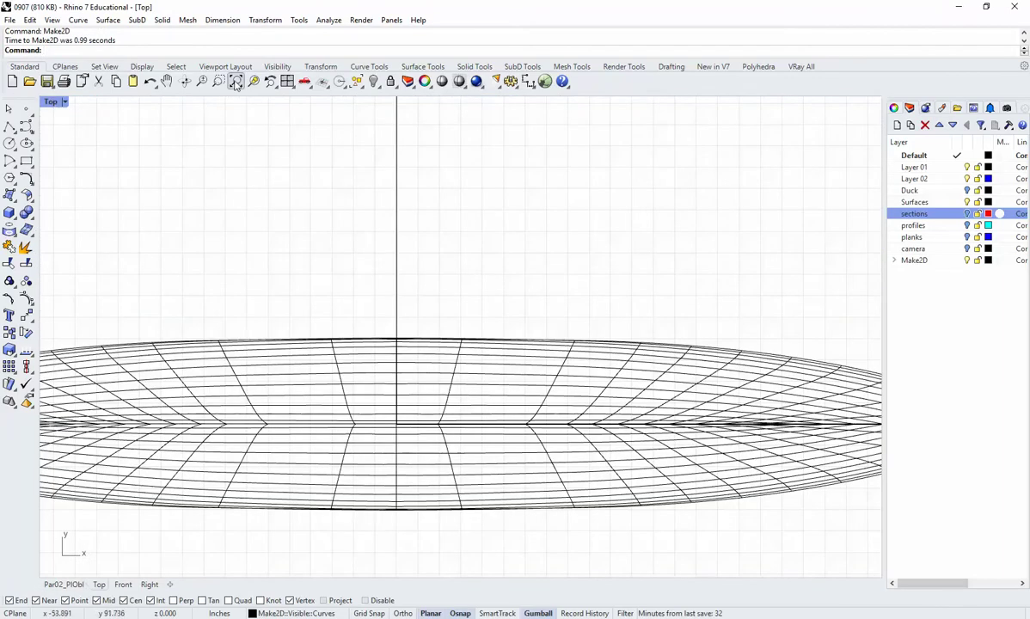
click(238, 81)
click(459, 473)
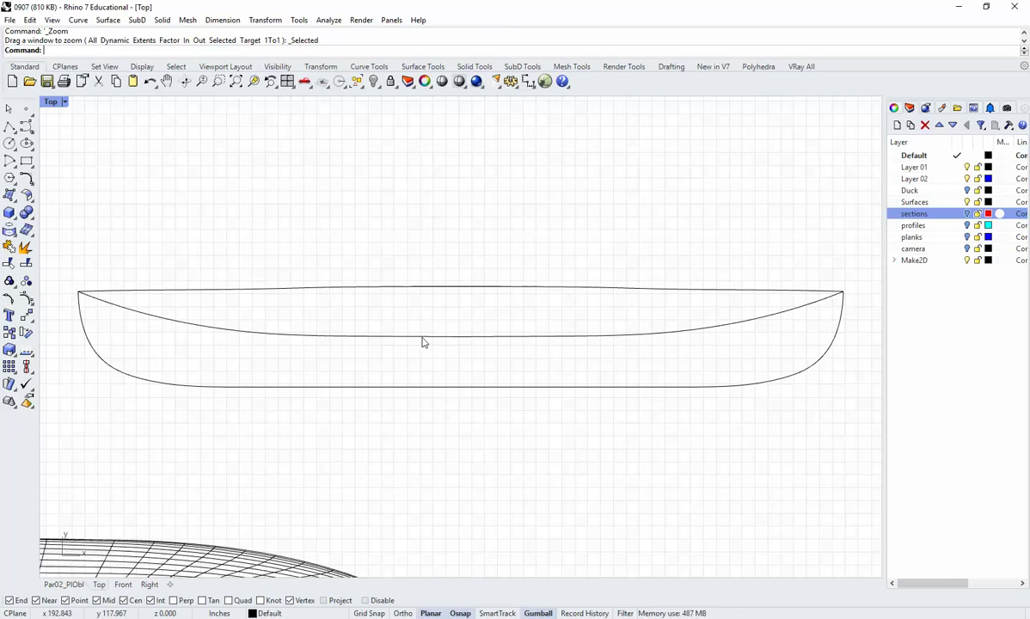
scroll(252, 232, down, 1)
scroll(252, 232, down, 1)
drag(115, 218, 641, 360)
key(Delete)
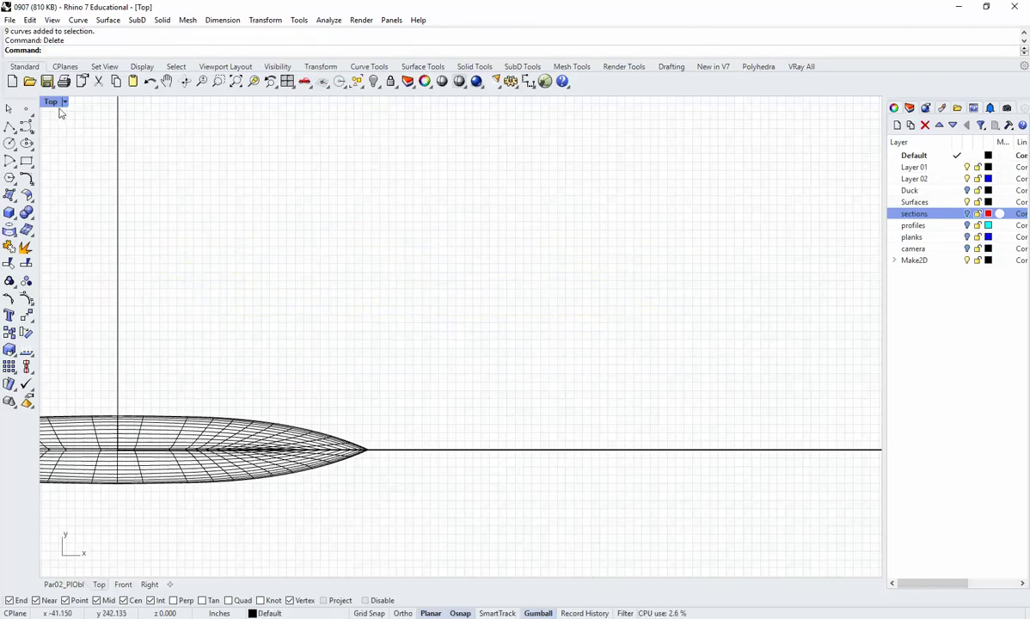
Return to the maximized Par02_PlObl viewport and turn on the sections, profiles and planks layers.
double_click(51, 102)
double_click(481, 104)
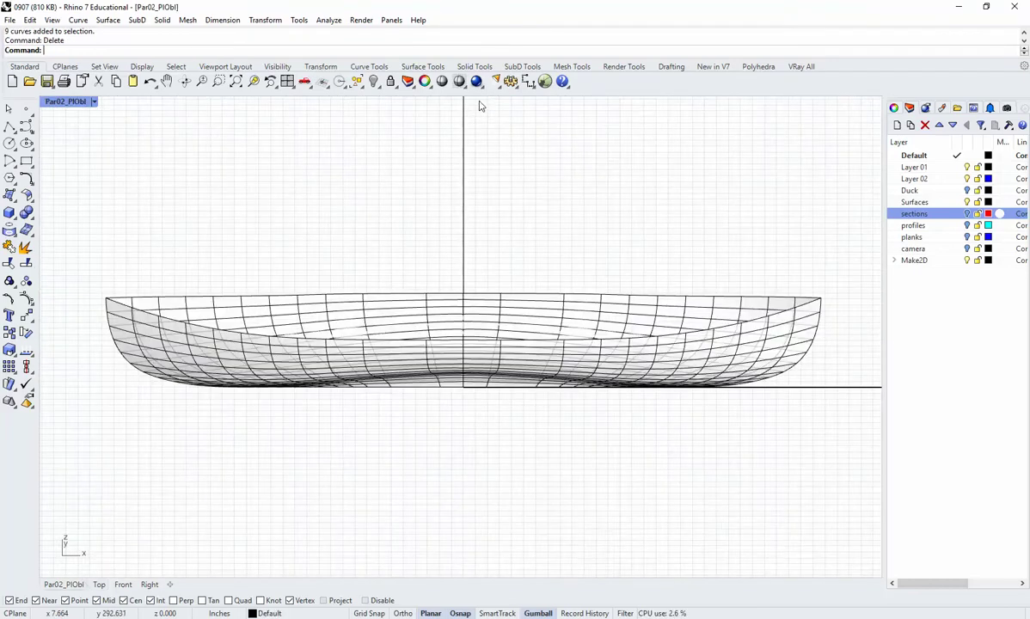
click(967, 214)
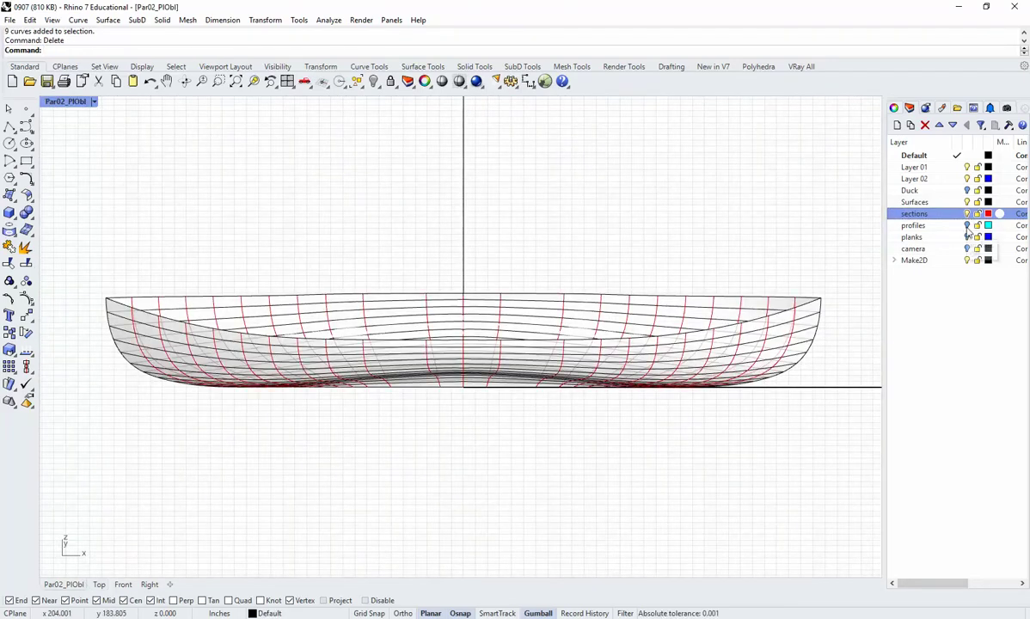
click(967, 226)
click(967, 236)
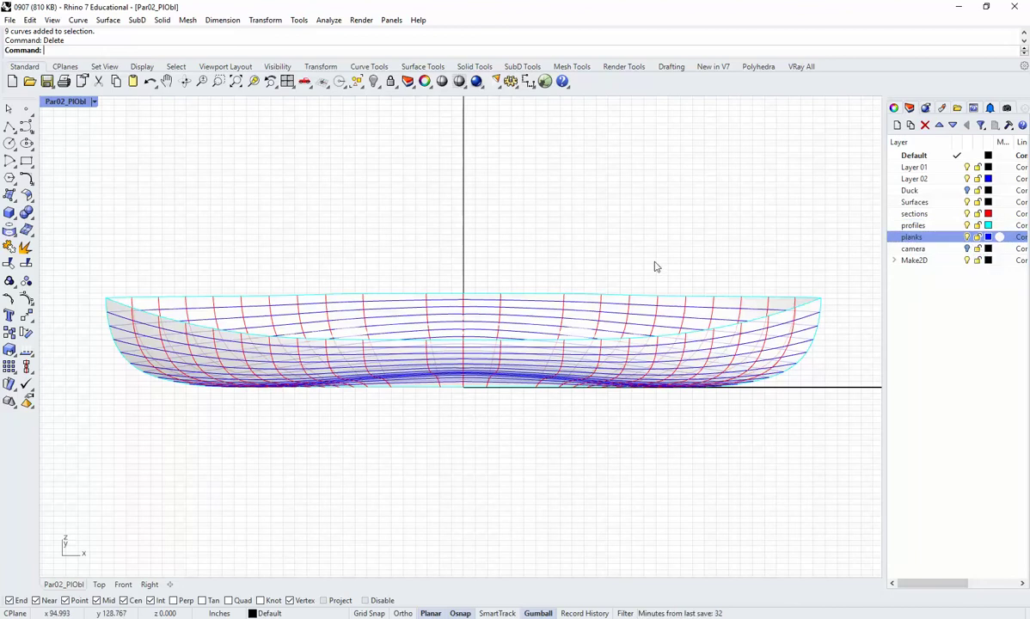
Create a Make2D drawing of the hull surfaces and all section, profile and plank curves from Par02_PlObl, using the View projection.
drag(80, 242, 842, 422)
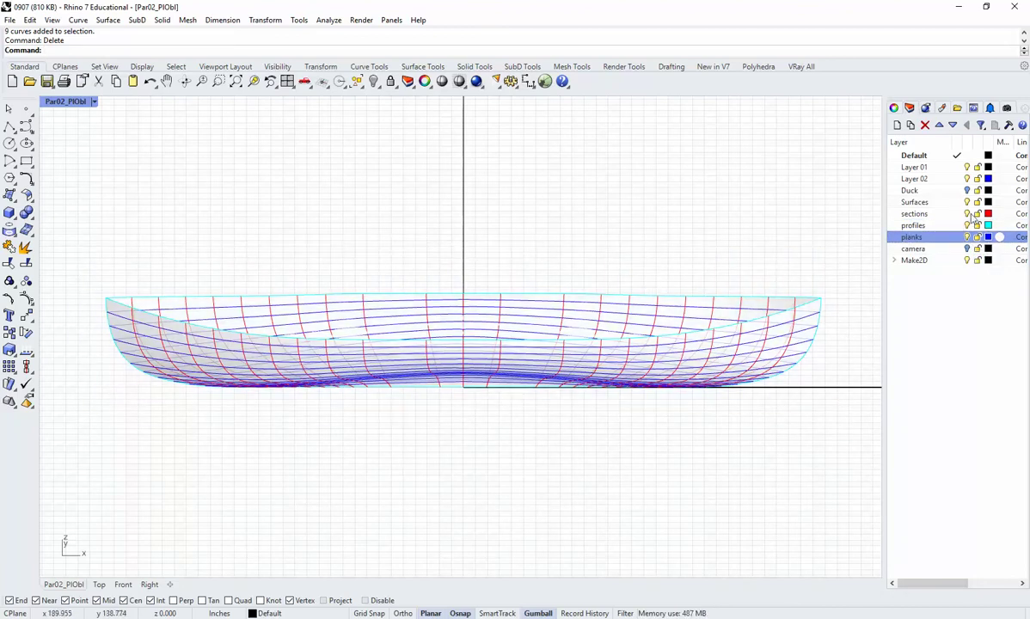
drag(69, 253, 840, 446)
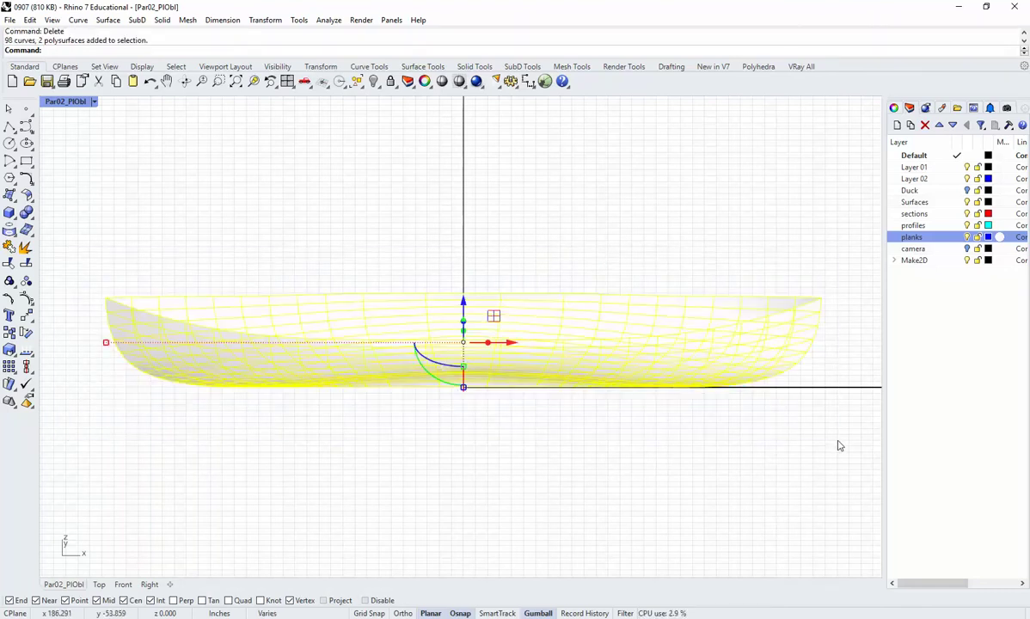
text(Make2D)
key(Return)
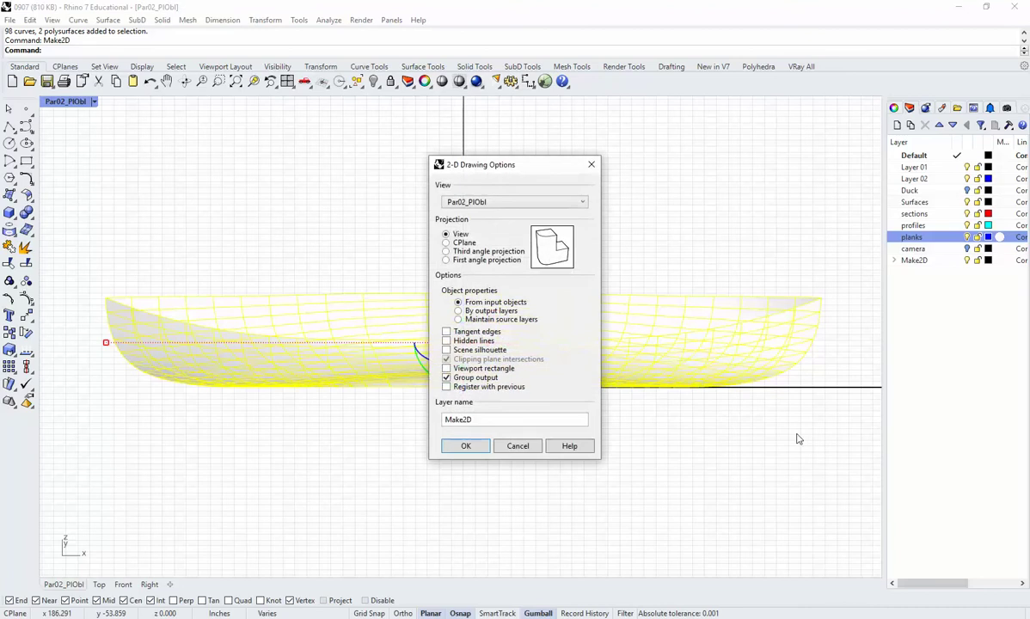
click(474, 447)
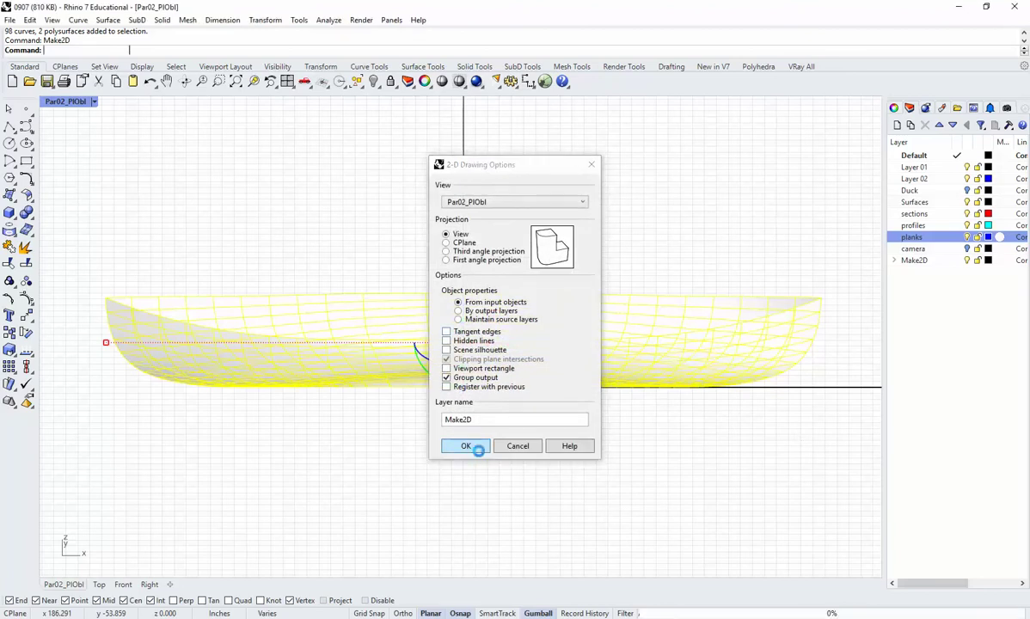
Examine the generated line drawing of the hull from end to end in the maximized Top viewport.
double_click(73, 103)
double_click(52, 102)
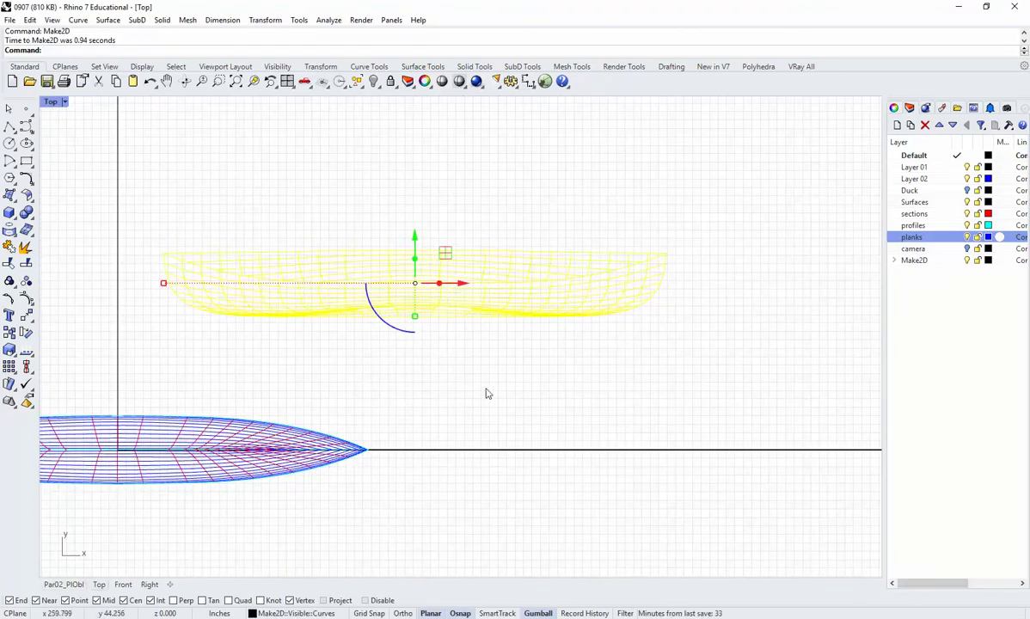
key(Escape)
scroll(447, 357, up, 6)
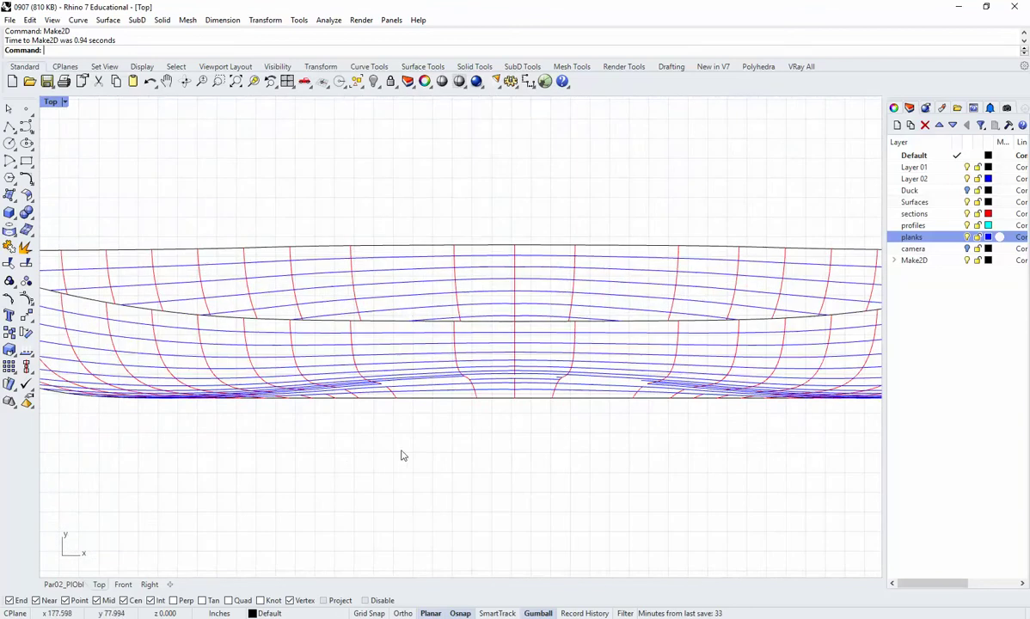
right_drag(402, 456, 493, 440)
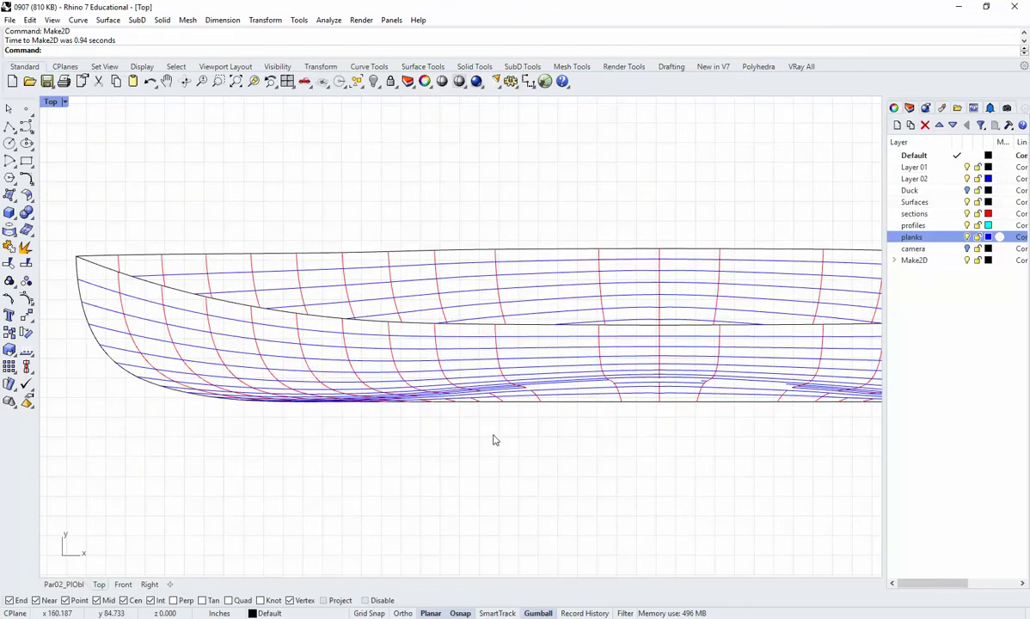
scroll(493, 439, down, 3)
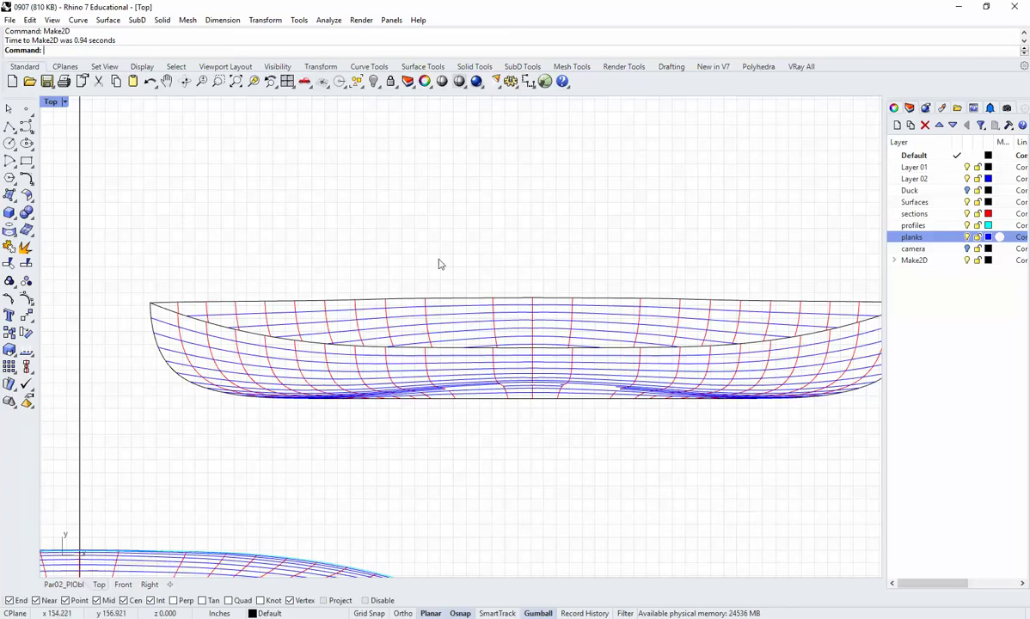
scroll(634, 415, up, 4)
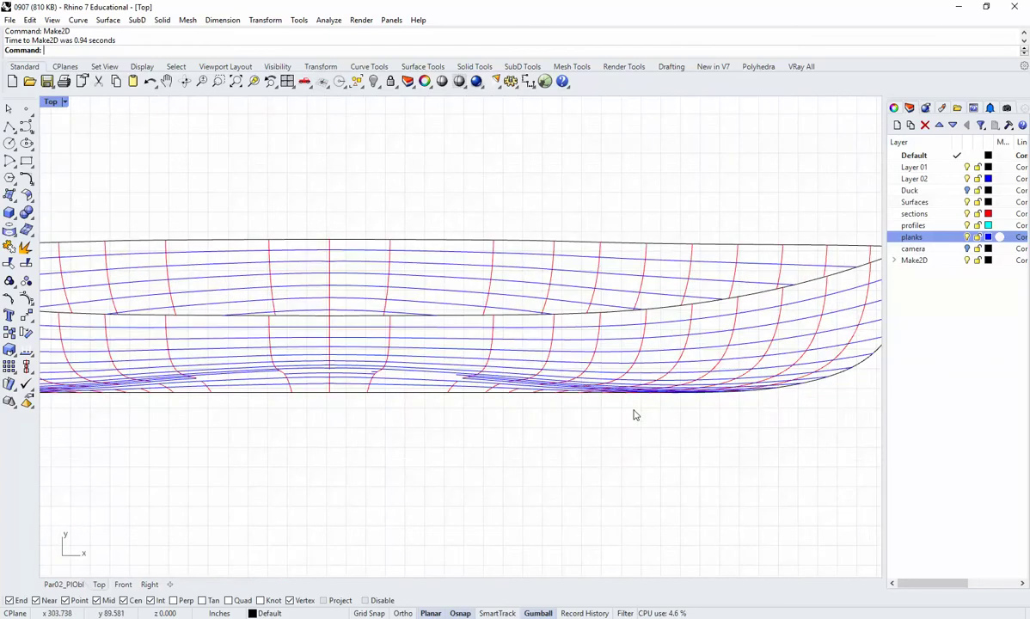
scroll(413, 367, down, 1)
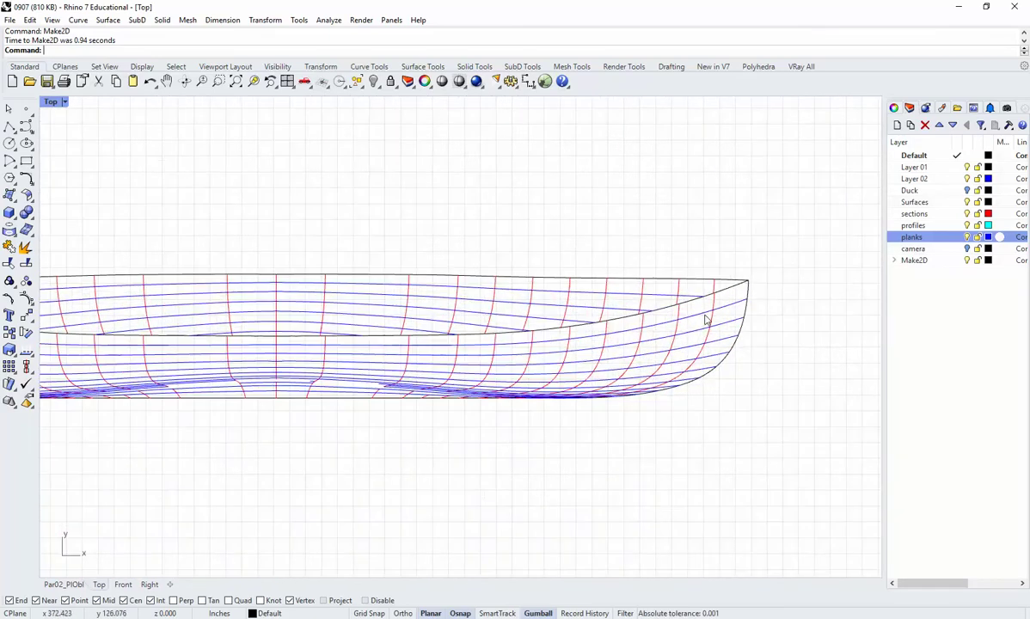
scroll(644, 355, up, 2)
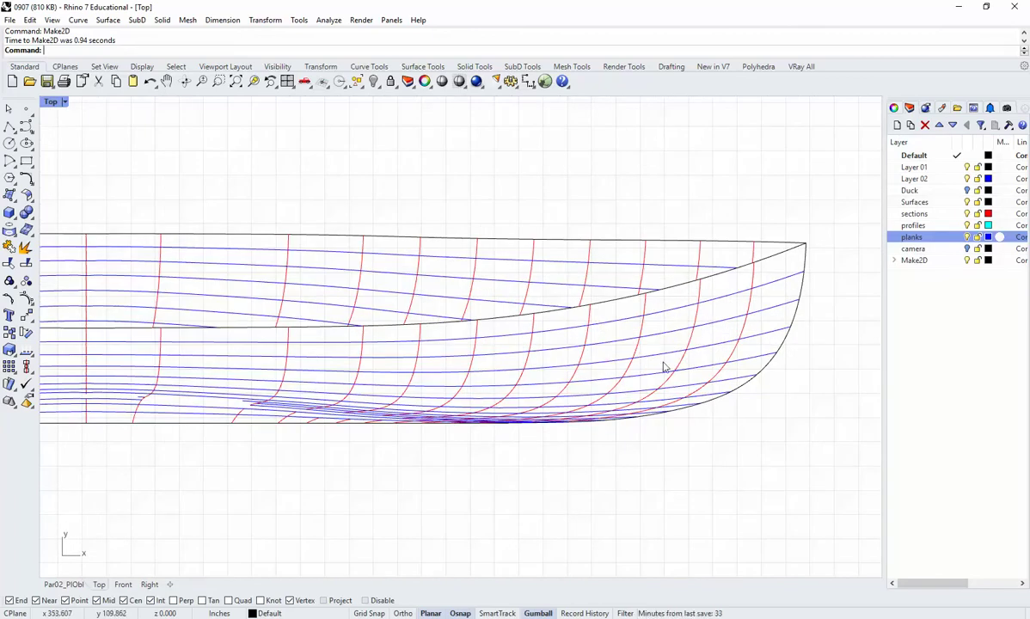
scroll(554, 477, up, 1)
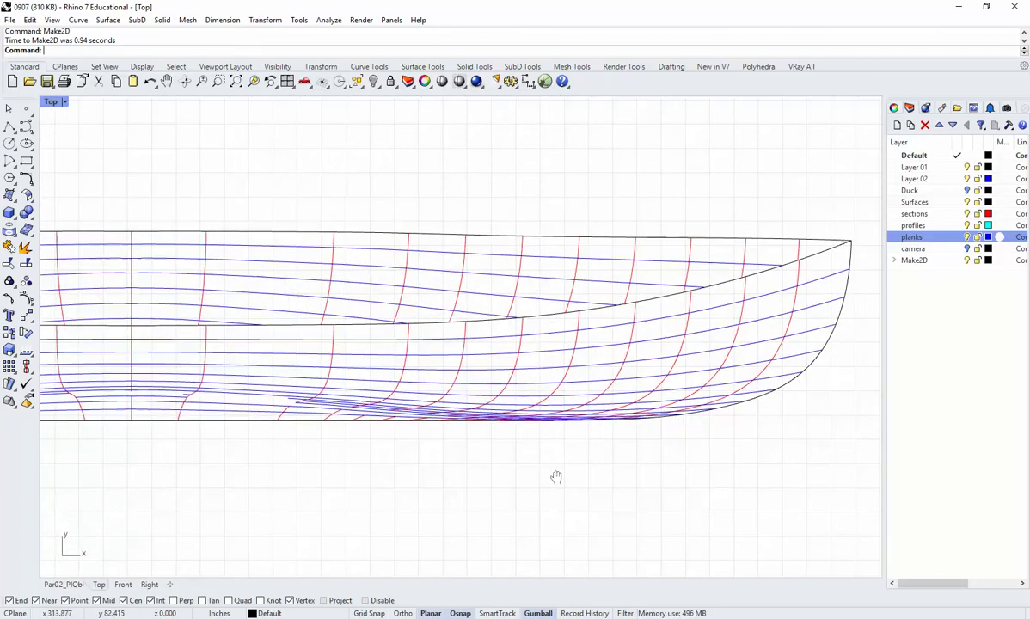
scroll(699, 454, down, 1)
scroll(600, 410, up, 2)
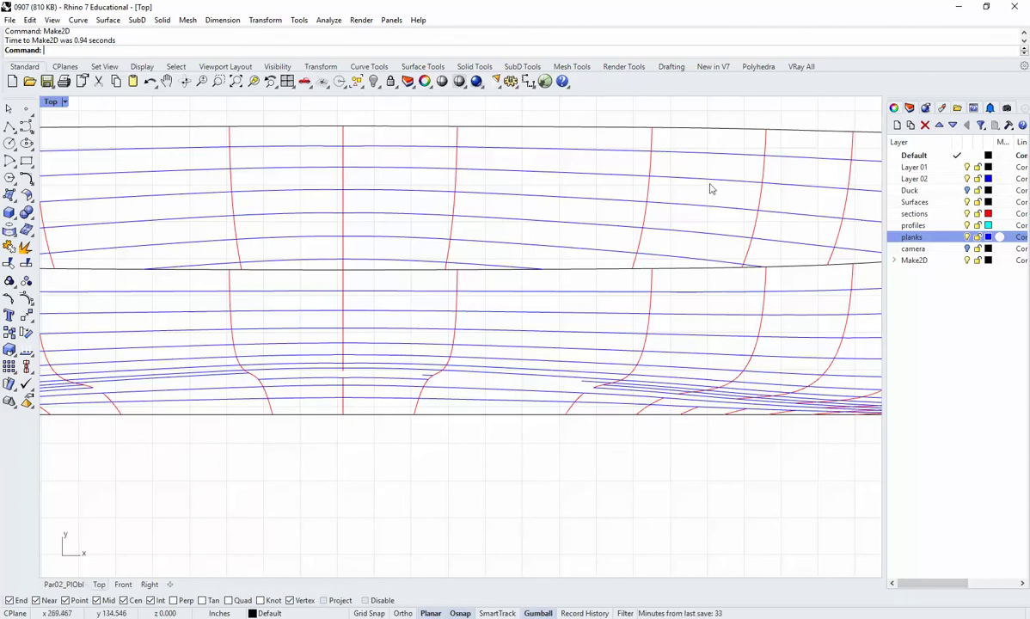
right_drag(498, 473, 510, 498)
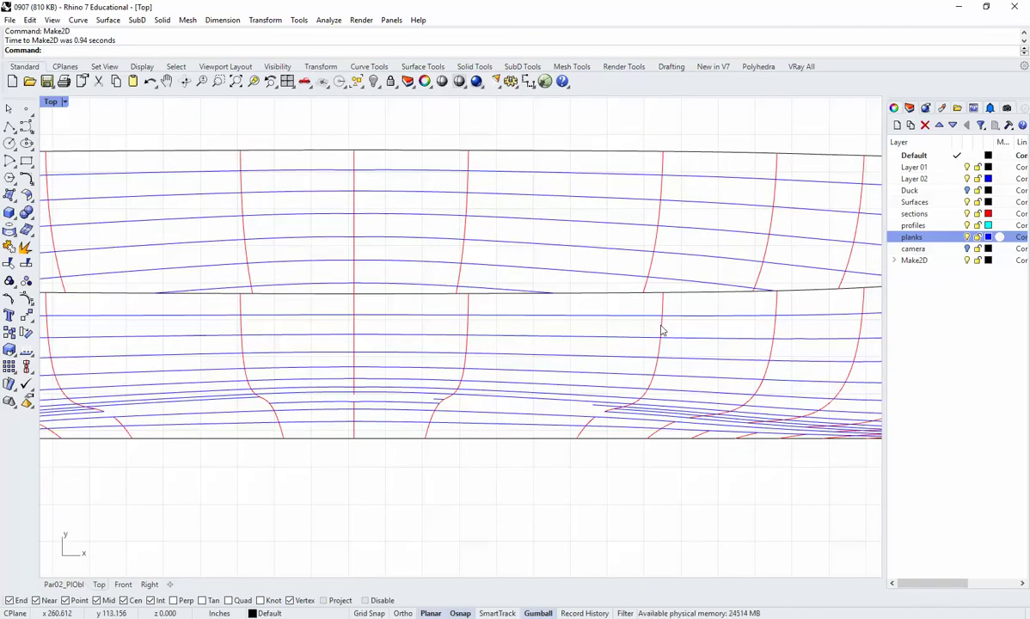
Select individual curves of the Make2D drawing to check how they are split, clearing the selection each time.
click(659, 330)
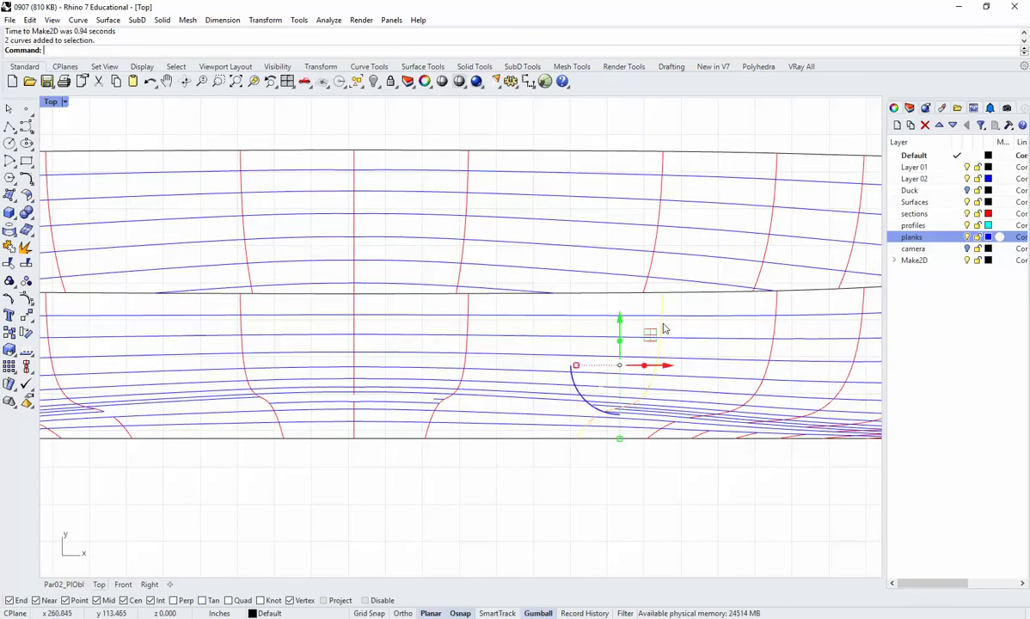
key(Escape)
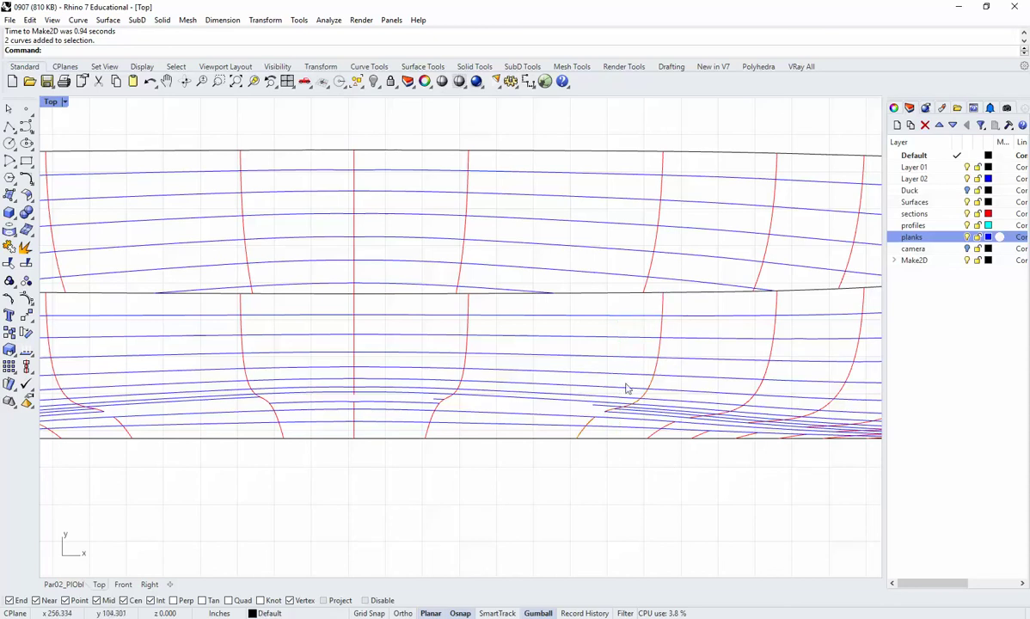
click(727, 286)
key(Escape)
click(661, 184)
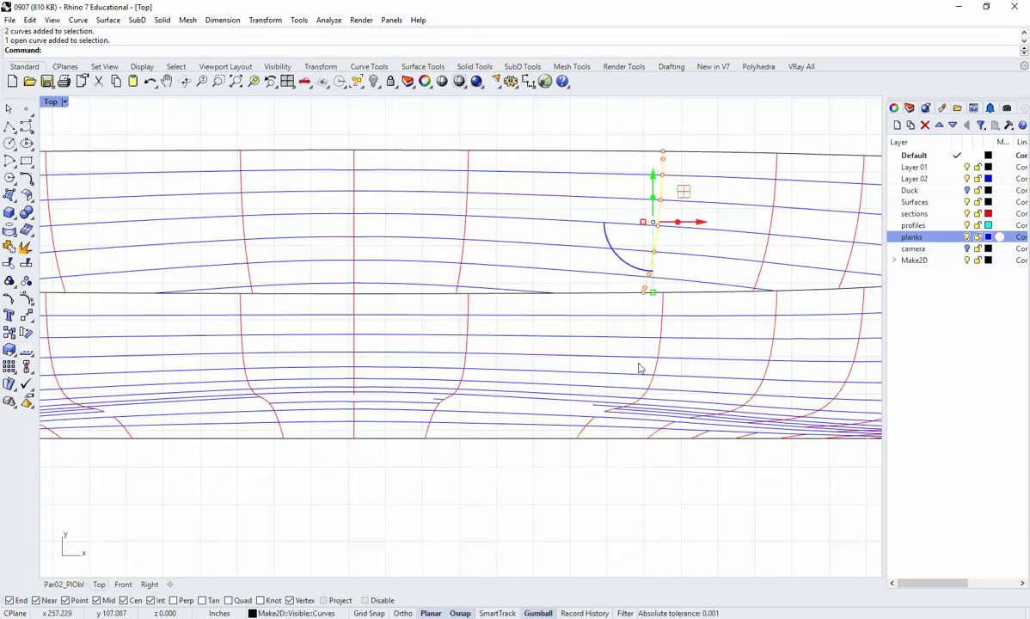
key(Escape)
scroll(557, 468, down, 3)
right_drag(502, 497, 567, 430)
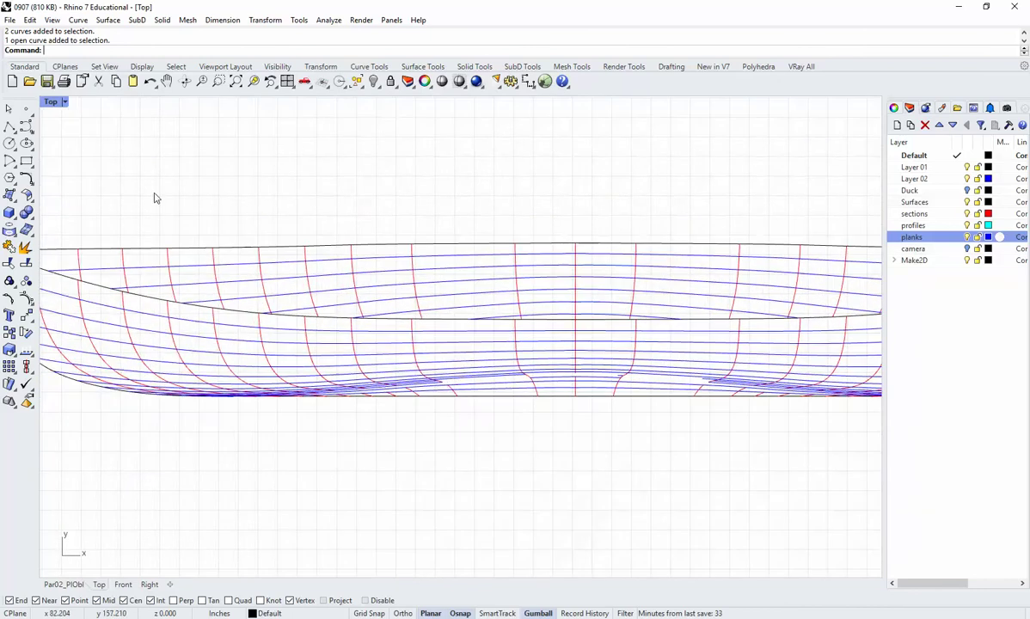
click(135, 234)
key(Escape)
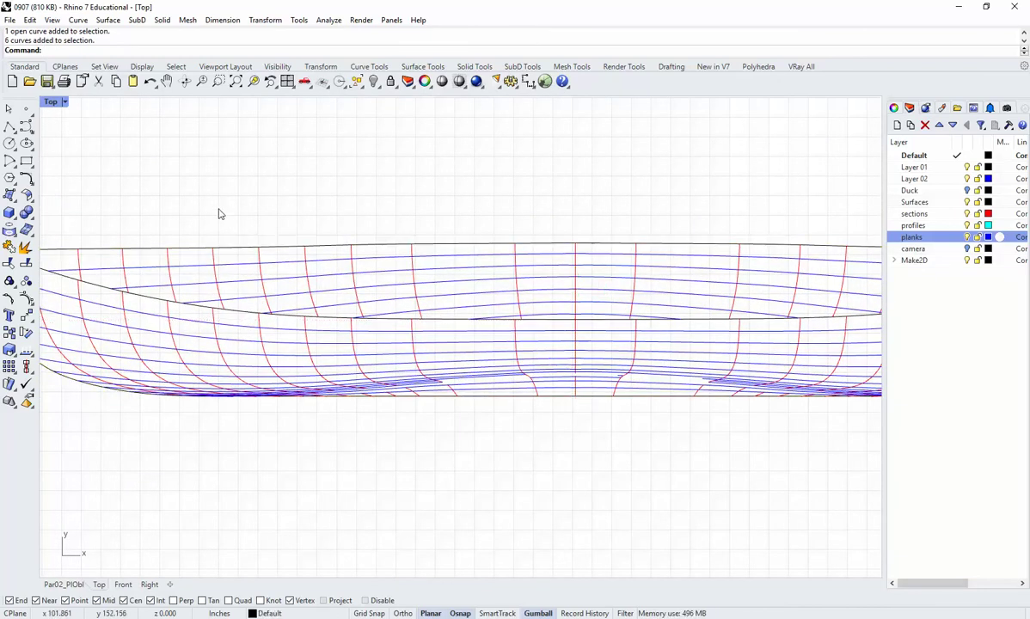
scroll(221, 216, down, 3)
right_drag(416, 355, 499, 398)
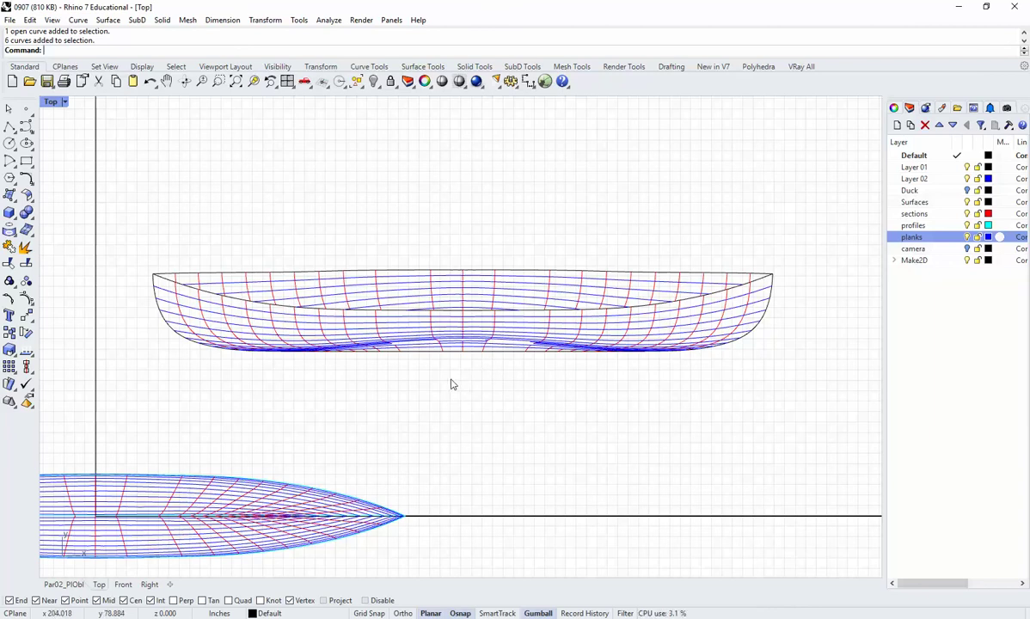
scroll(402, 379, up, 4)
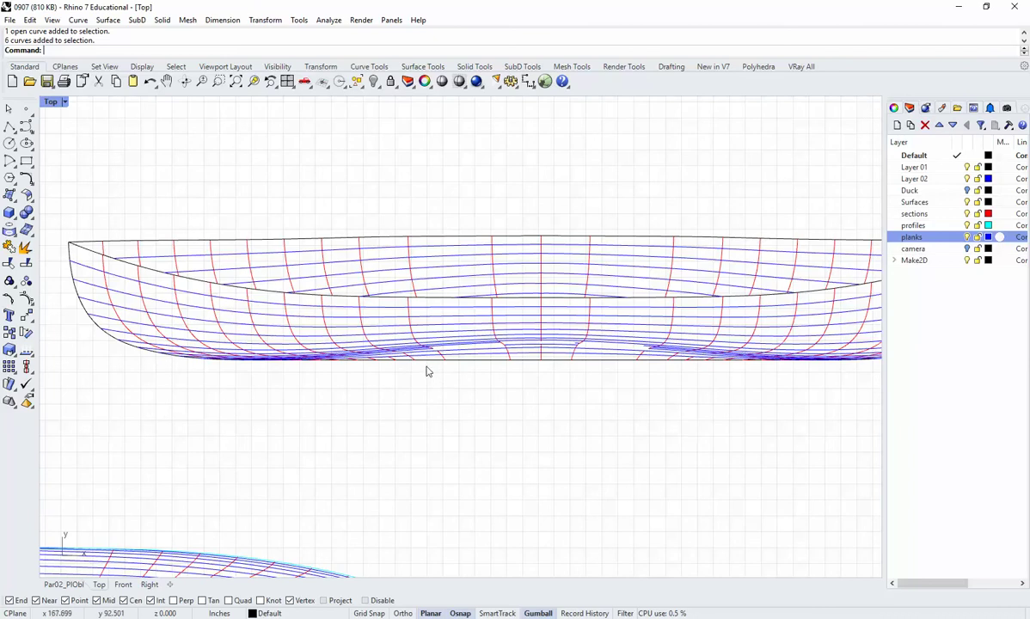
Turn off the Make2D layer and return to the maximized Par02_PlObl viewport.
double_click(57, 101)
double_click(486, 107)
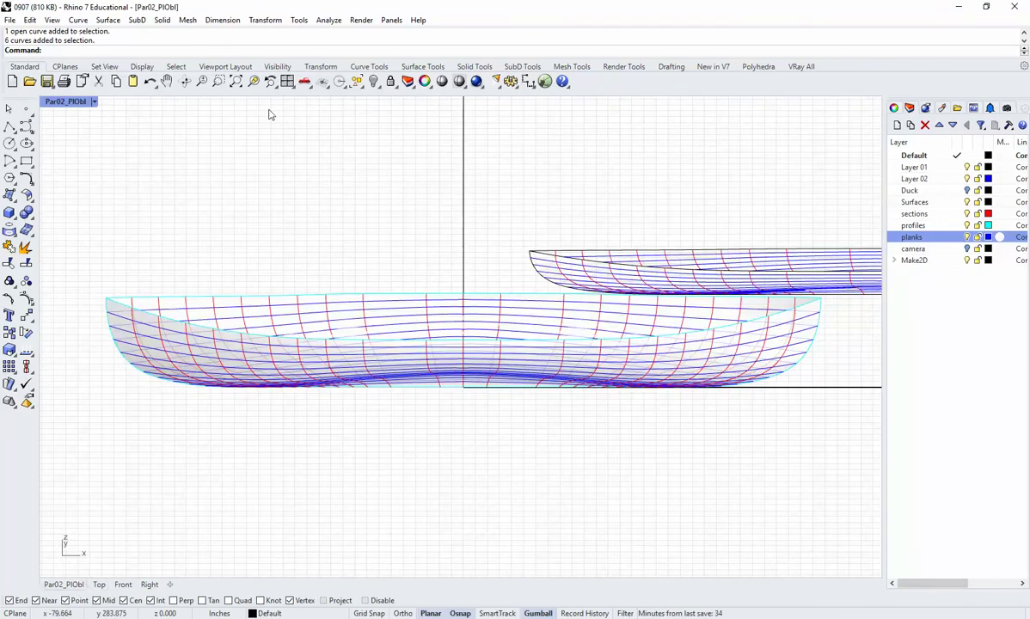
double_click(86, 103)
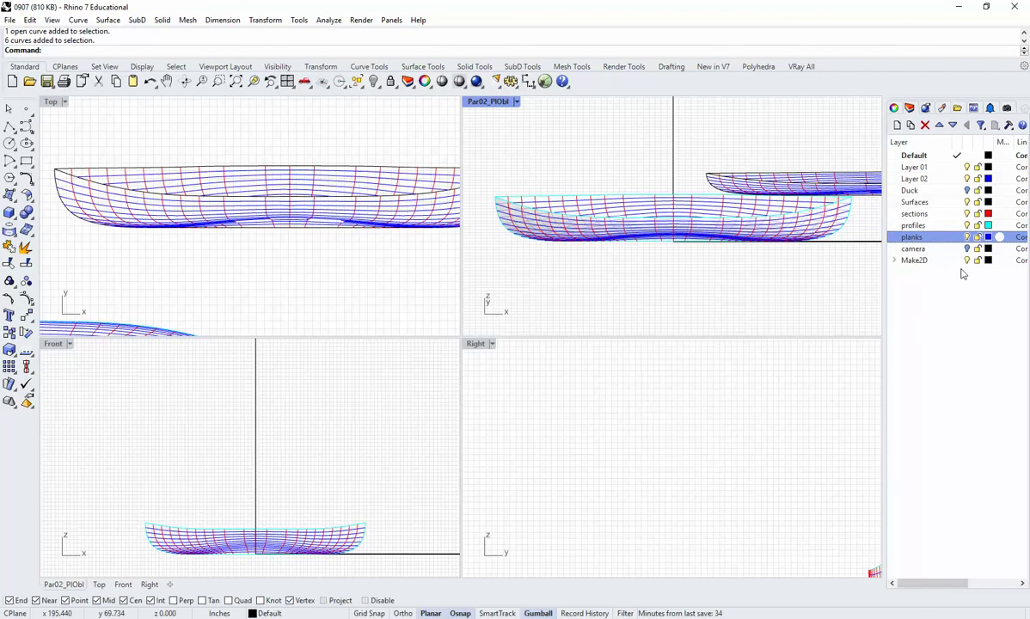
click(967, 260)
double_click(469, 102)
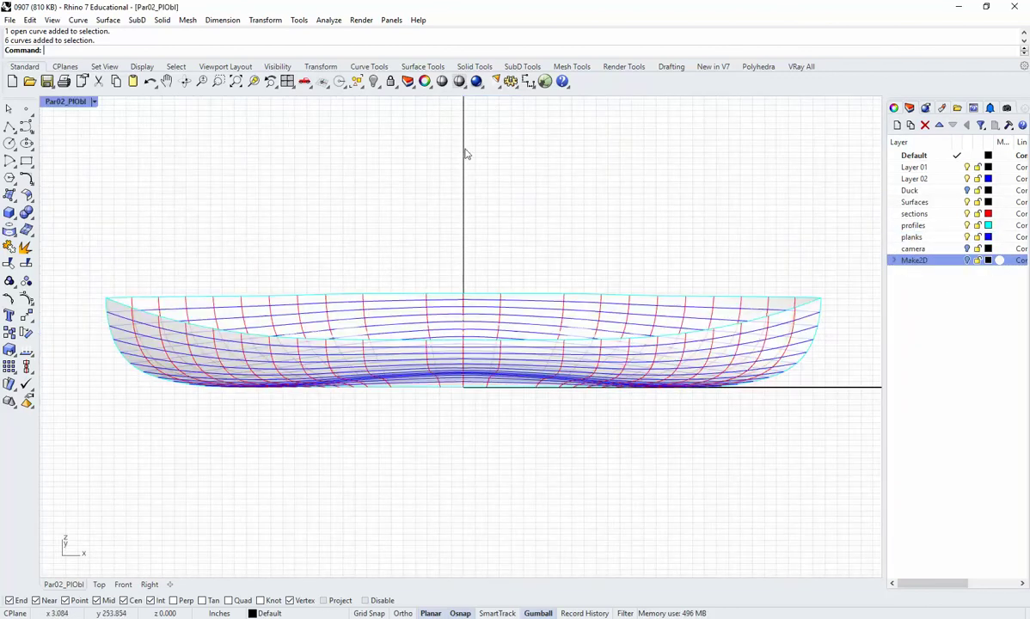
Turn off the sections, profiles and planks layers to leave only the hull surfaces displayed.
click(967, 214)
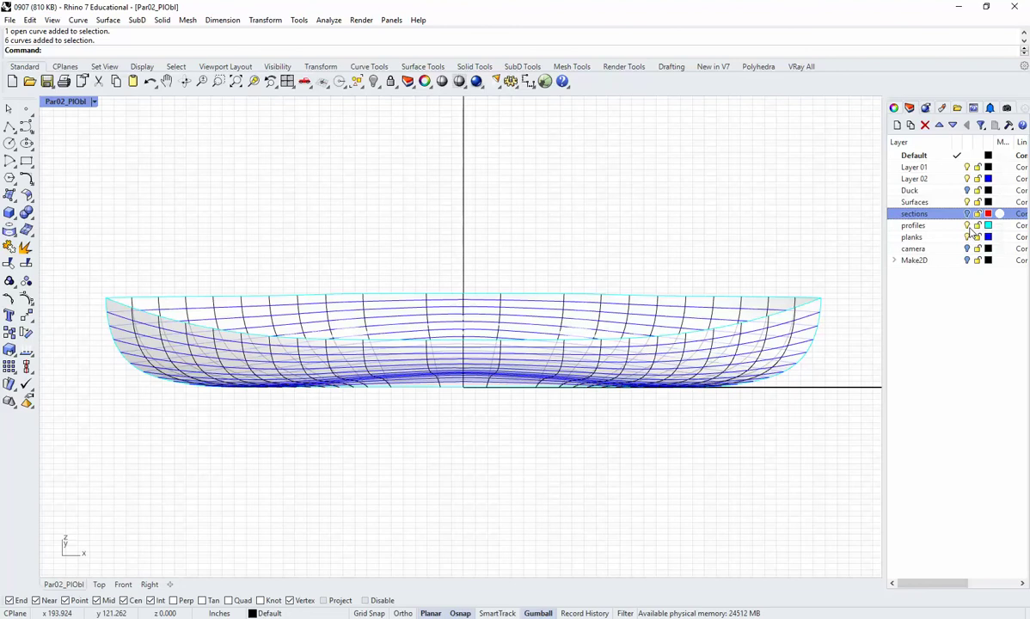
click(967, 225)
click(968, 237)
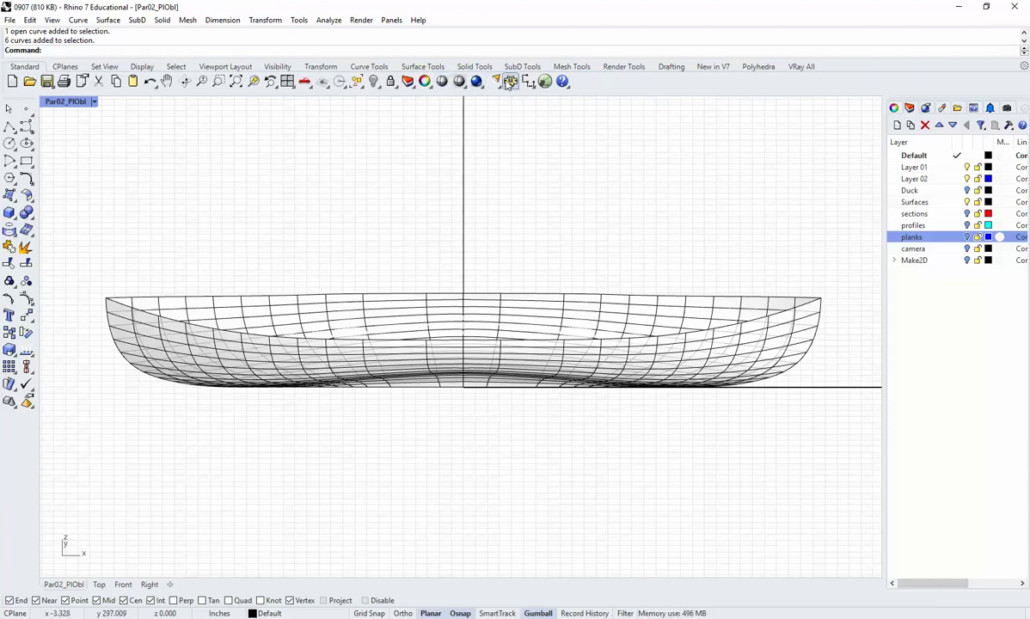
Compare the hull in the Rendered and Shaded display modes, and return the Par02_PlObl viewport to Ghosted.
click(93, 101)
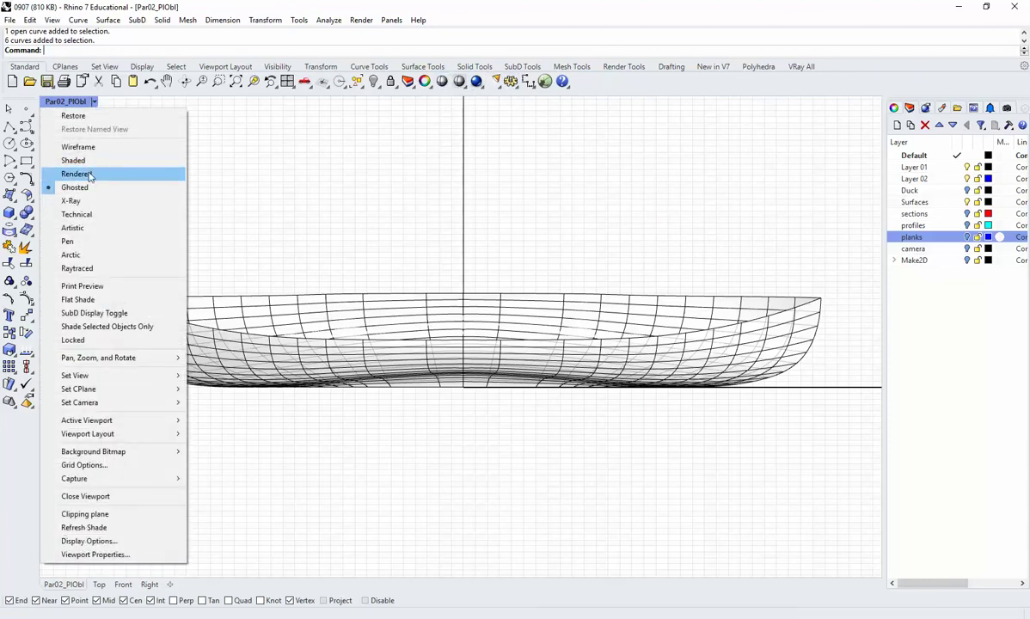
click(88, 174)
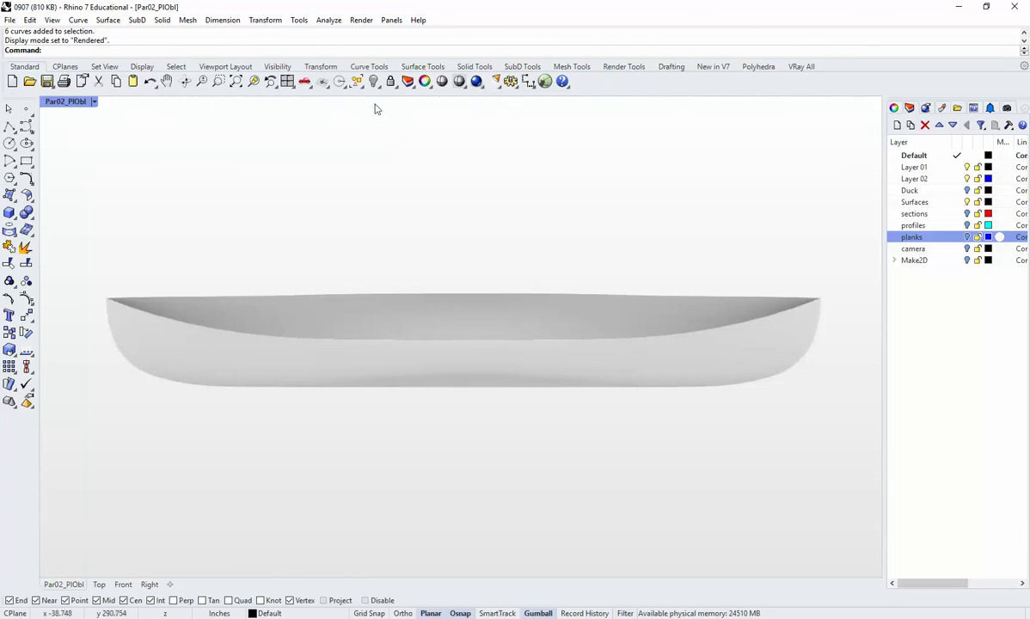
click(93, 101)
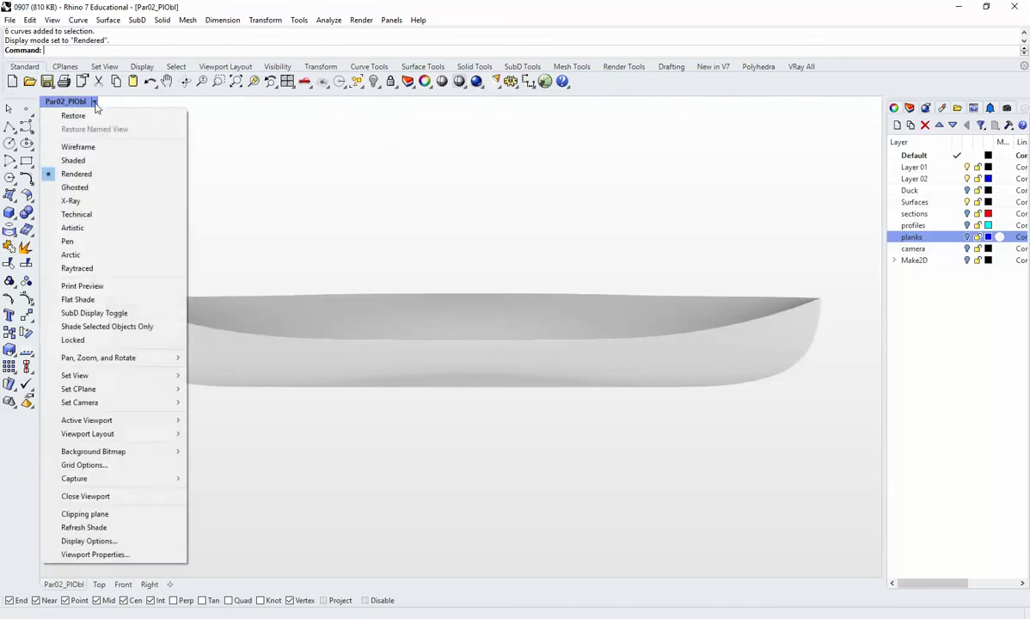
click(73, 160)
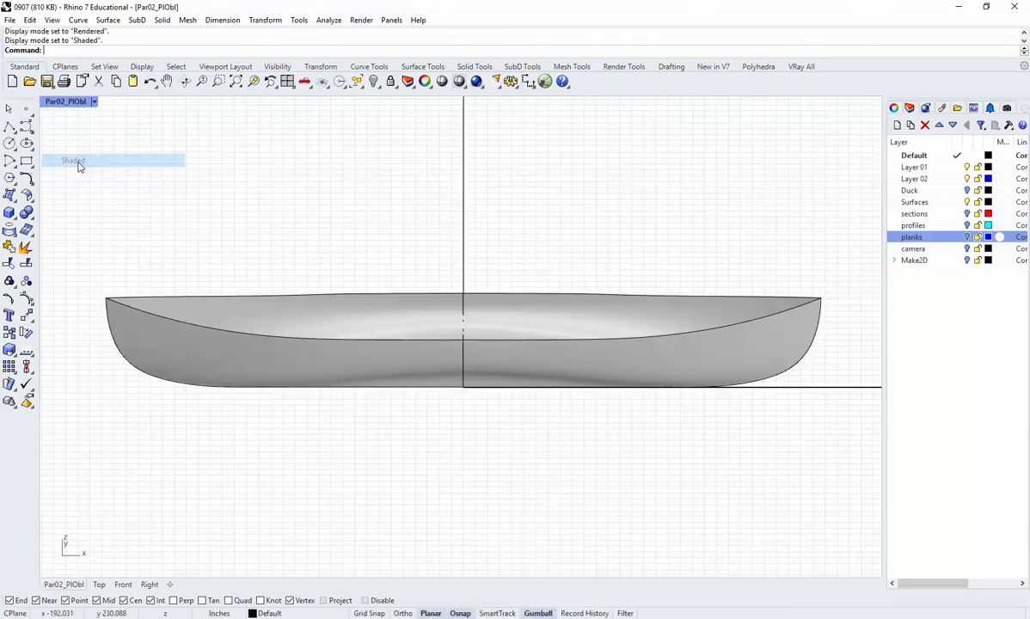
click(93, 102)
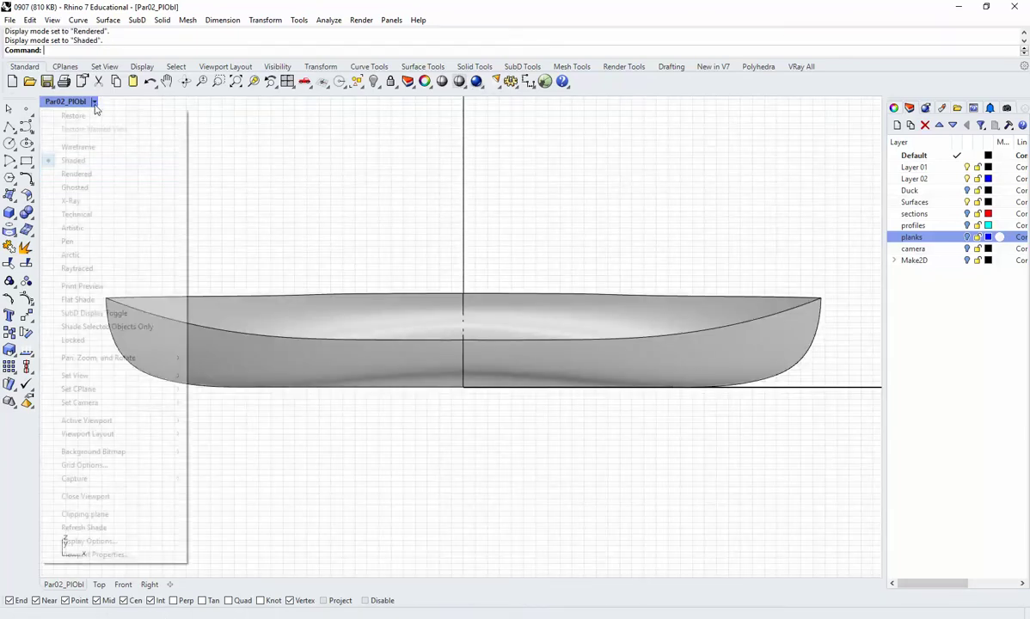
click(83, 186)
Turn off the display of isocurves in the Ghosted display mode's visibility settings.
click(510, 82)
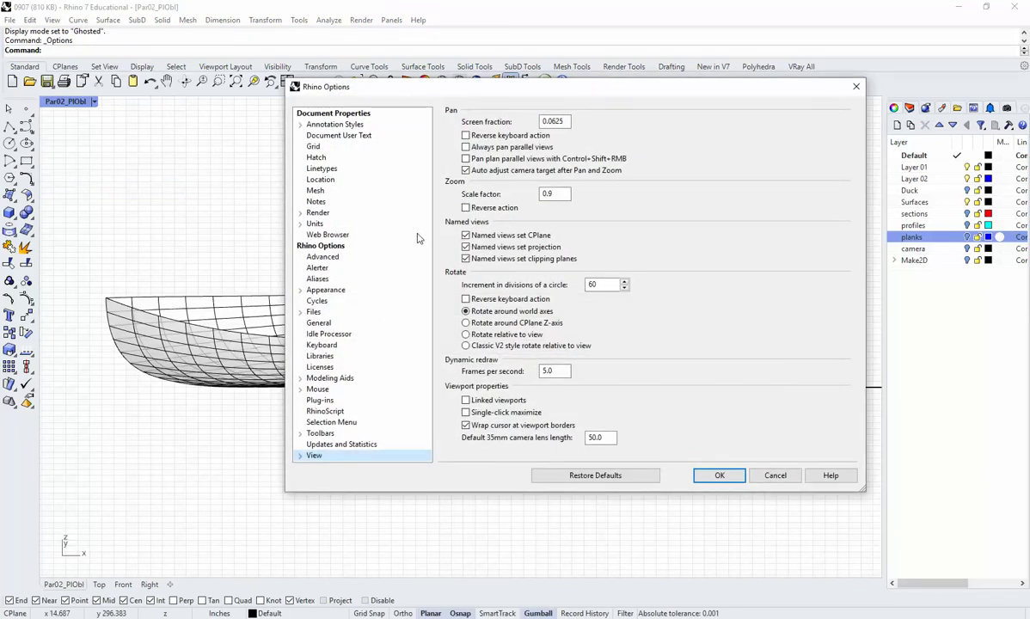
click(301, 456)
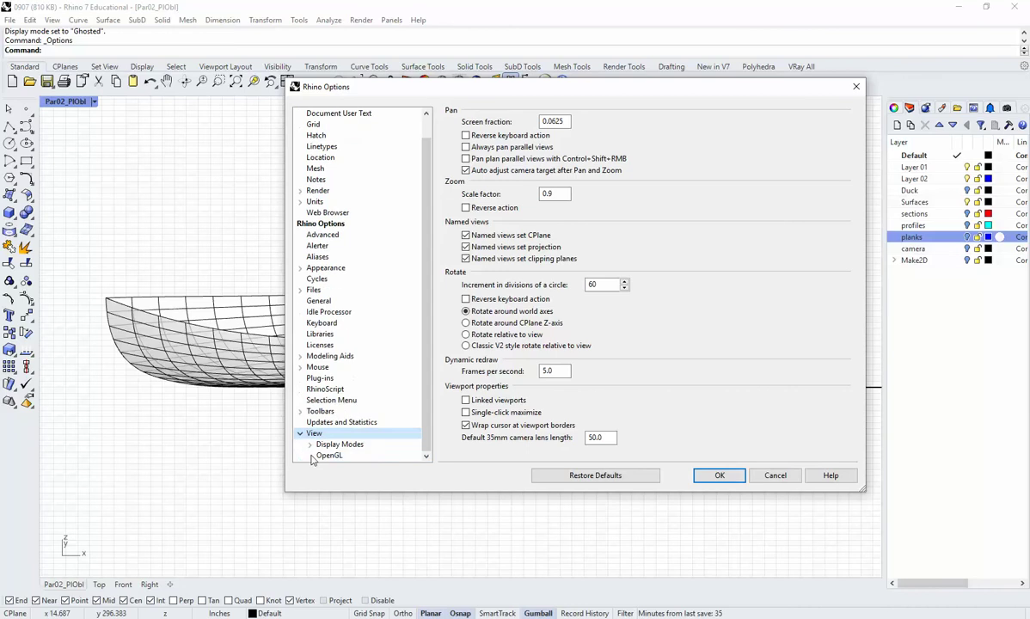
click(322, 447)
click(310, 447)
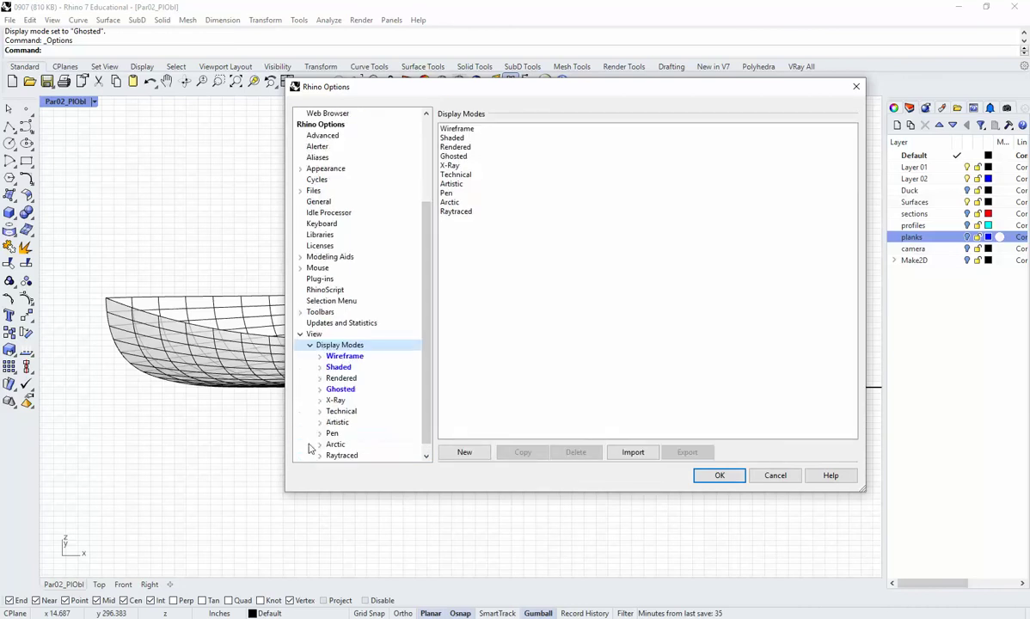
click(338, 389)
click(320, 389)
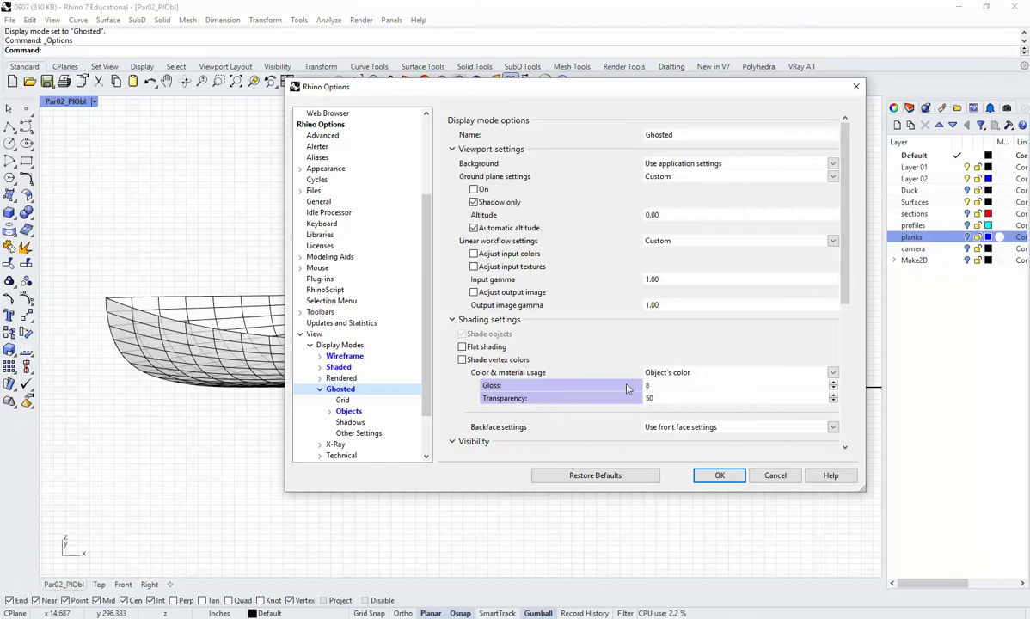
scroll(627, 389, down, 3)
click(498, 387)
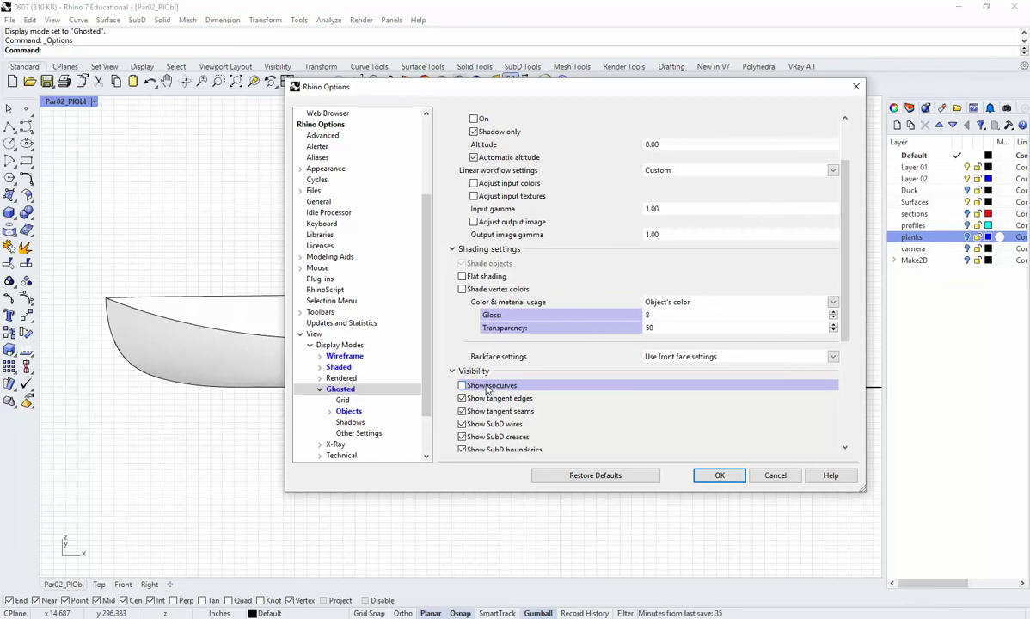
Compare the hull with isocurves shown and hidden, and accept the Ghosted display settings with isocurves hidden.
drag(465, 87, 710, 42)
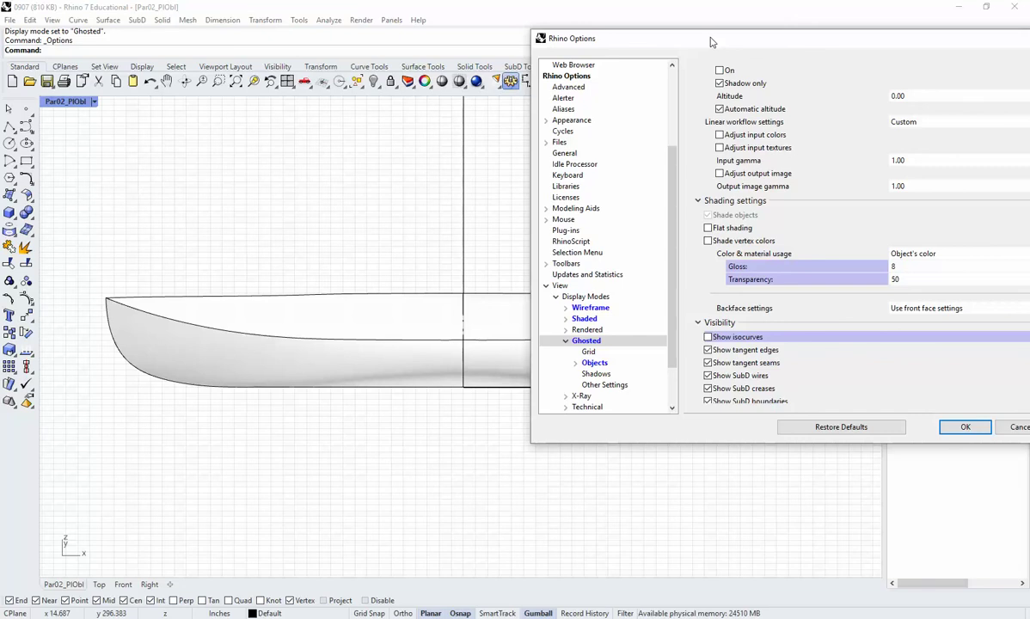
drag(711, 42, 591, 105)
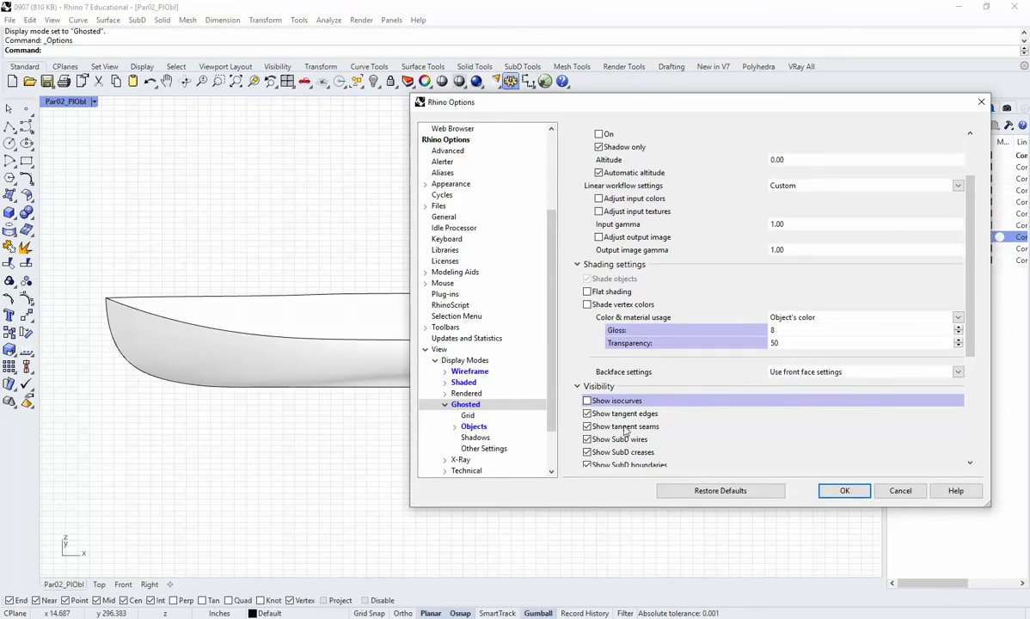
click(588, 401)
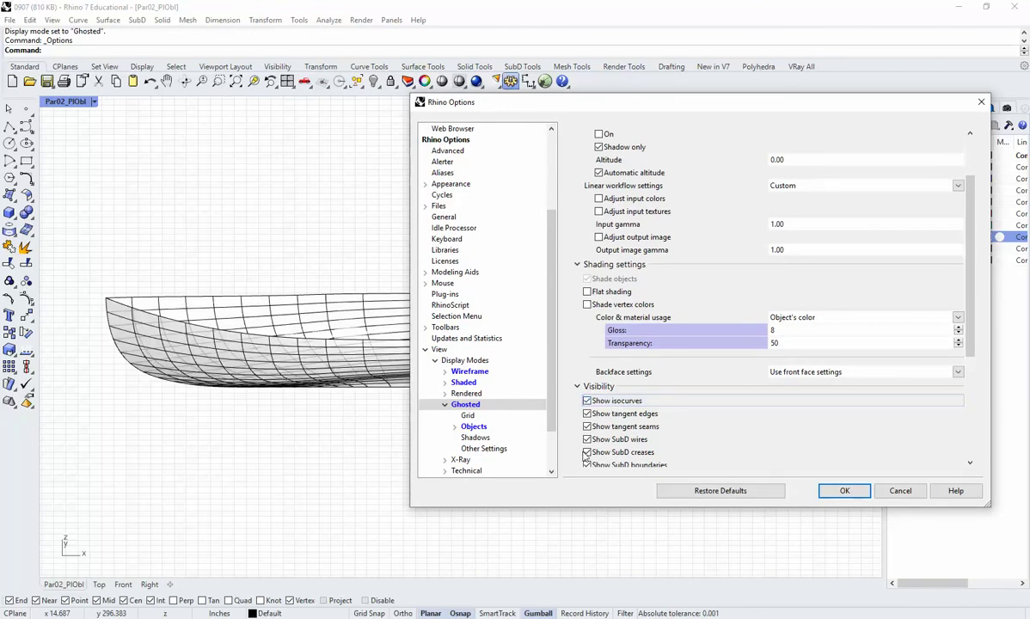
click(607, 402)
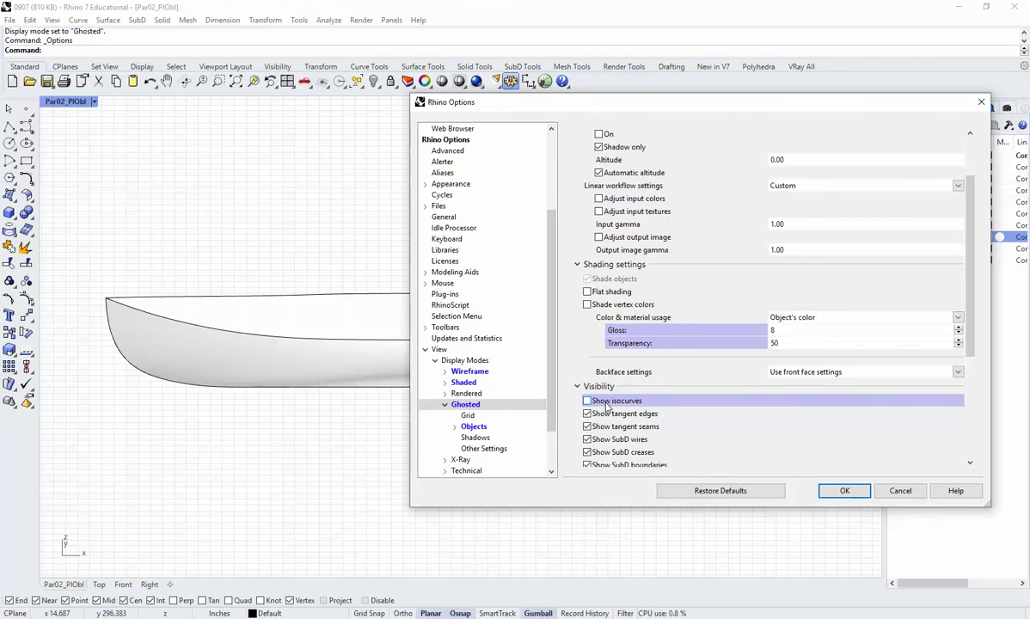
click(848, 492)
Review the viewport background and grid line colors in the appearance options, then close the options.
click(511, 81)
scroll(437, 223, up, 3)
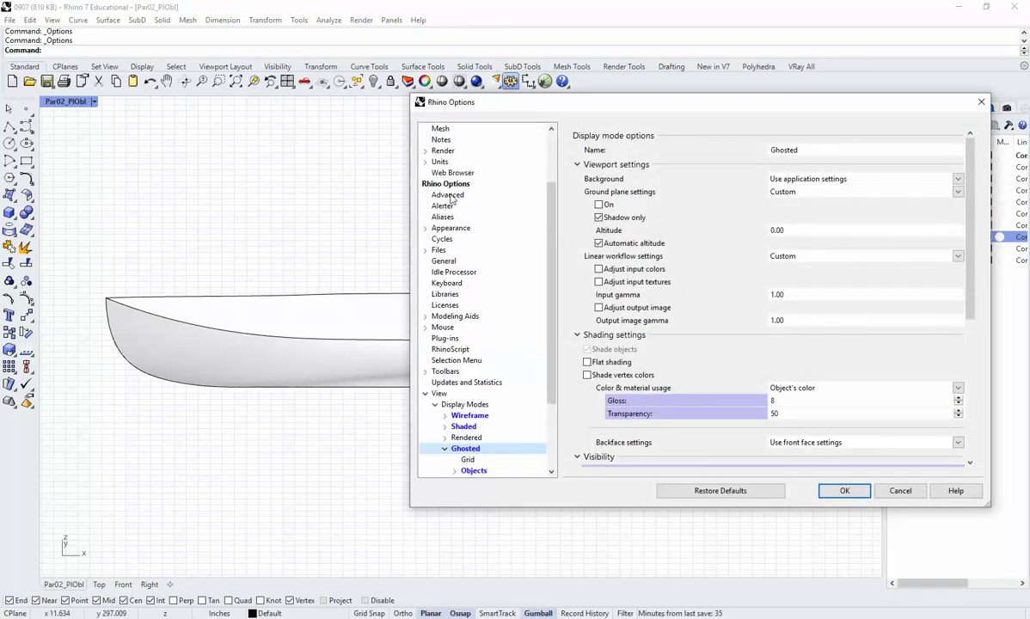
click(425, 228)
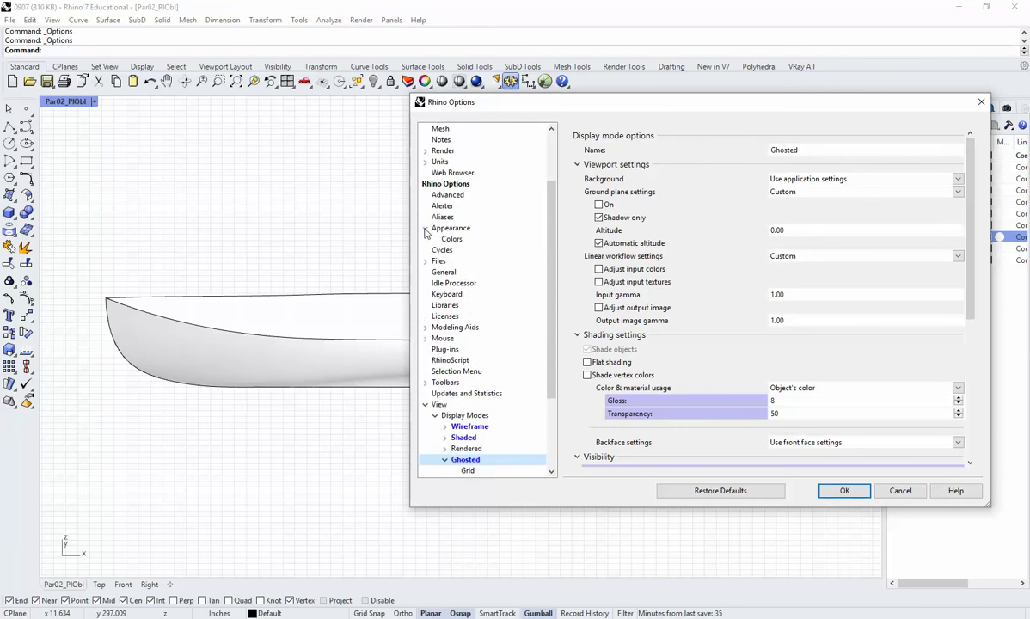
click(451, 239)
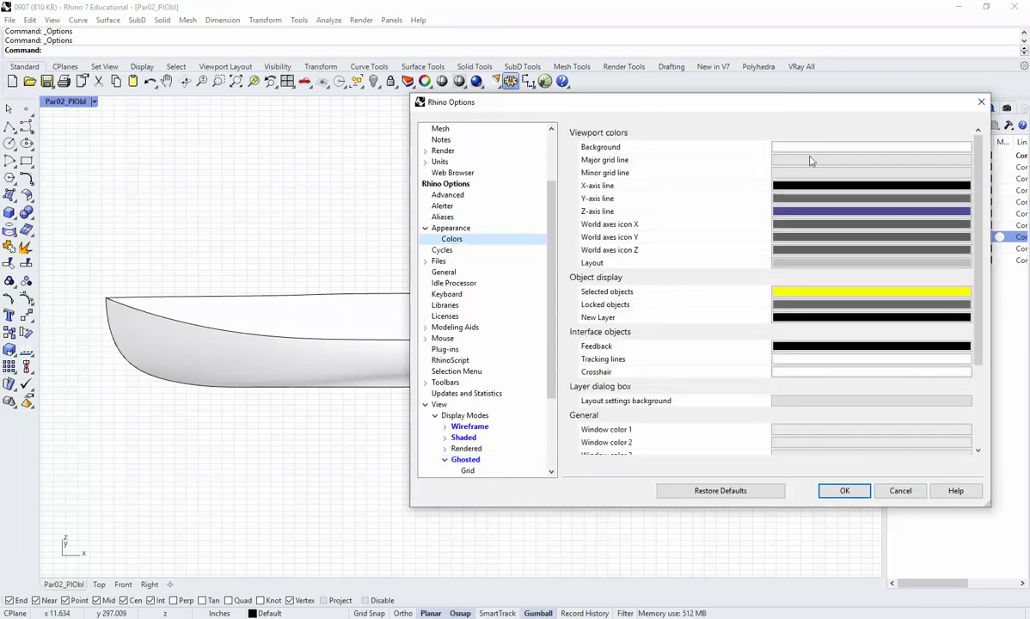
click(845, 491)
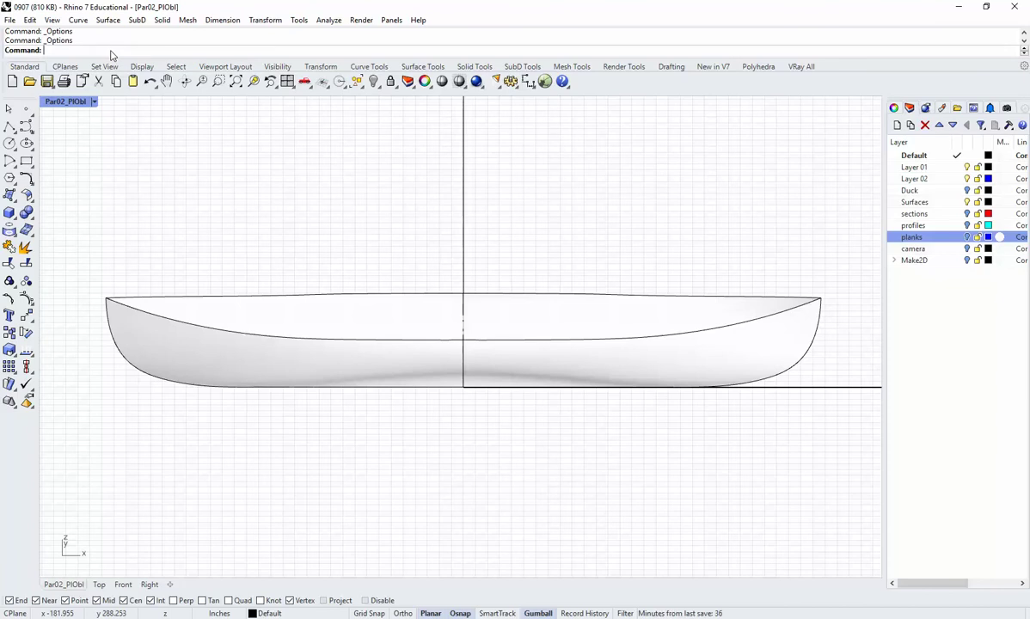
Start ViewCaptureToFile for the Par02_PlObl view with a custom size of 3200 x 1800 pixels and the viewport aspect ratio locked.
text(ViewCaptureToFile)
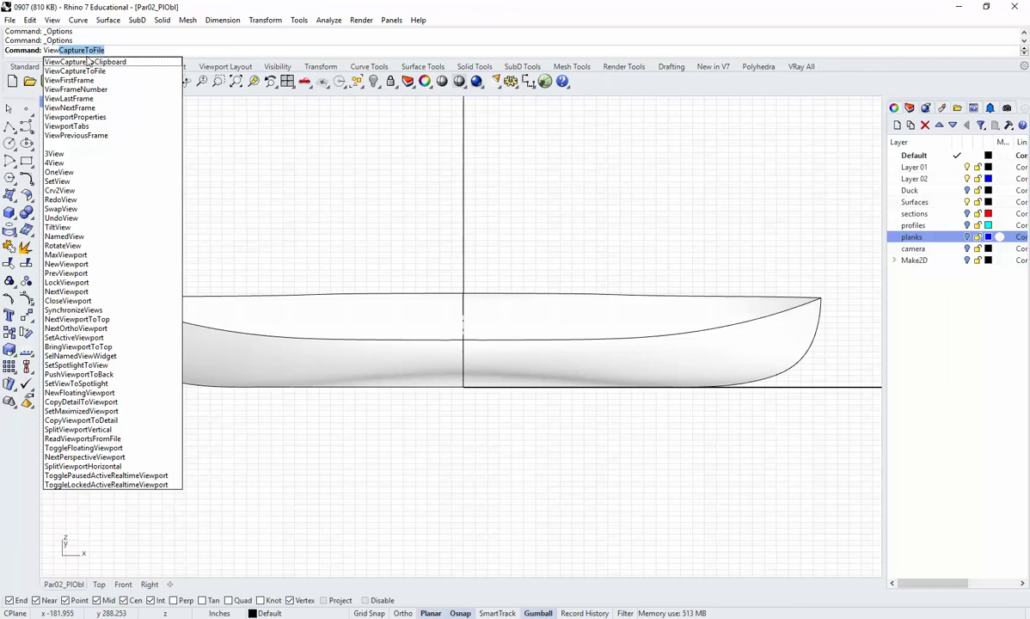
click(83, 72)
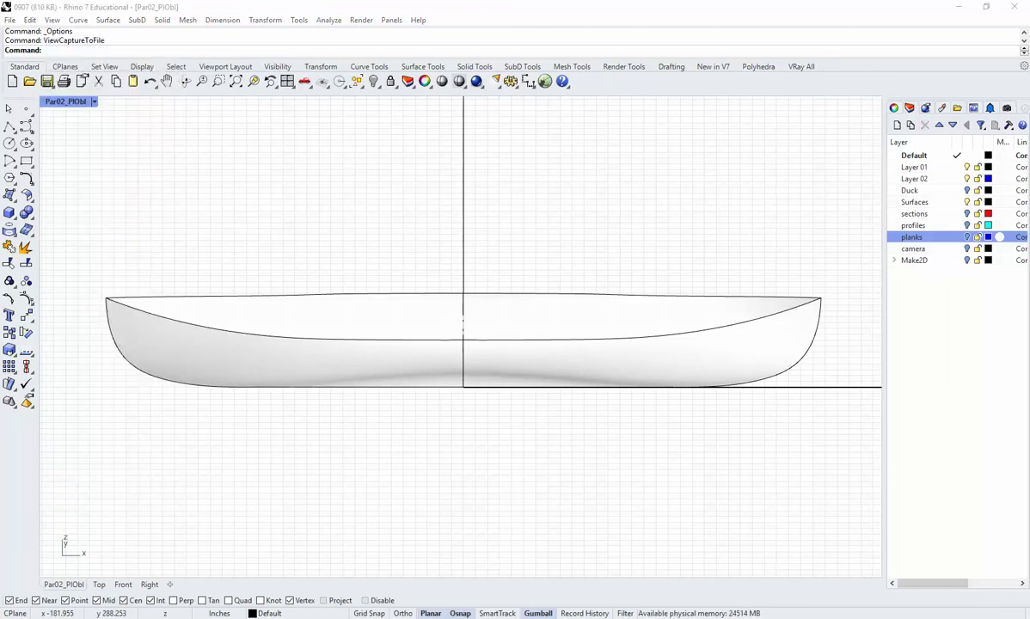
drag(679, 162, 625, 108)
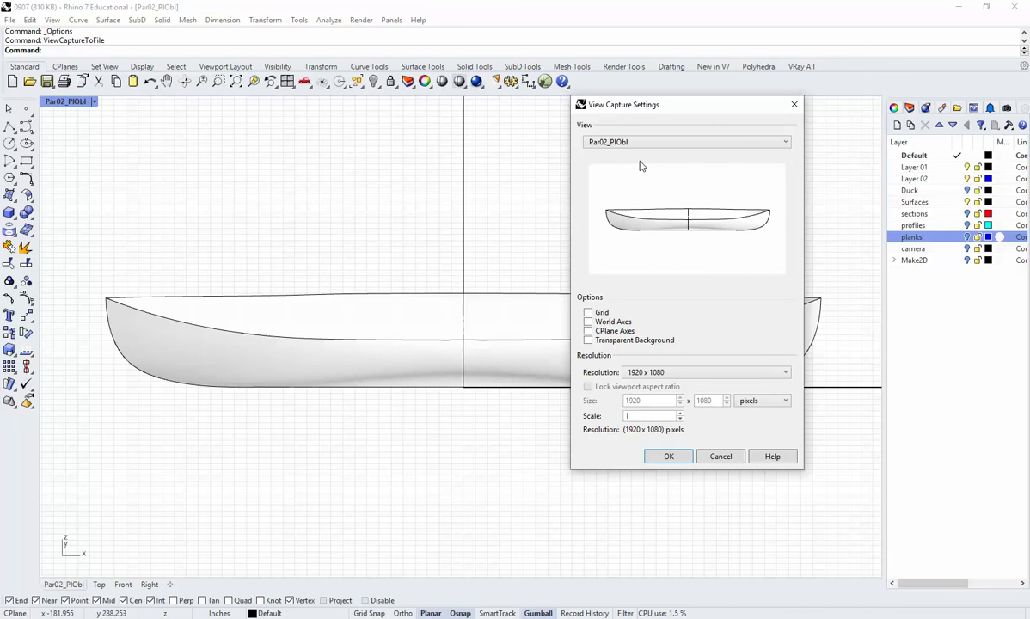
drag(649, 106, 640, 127)
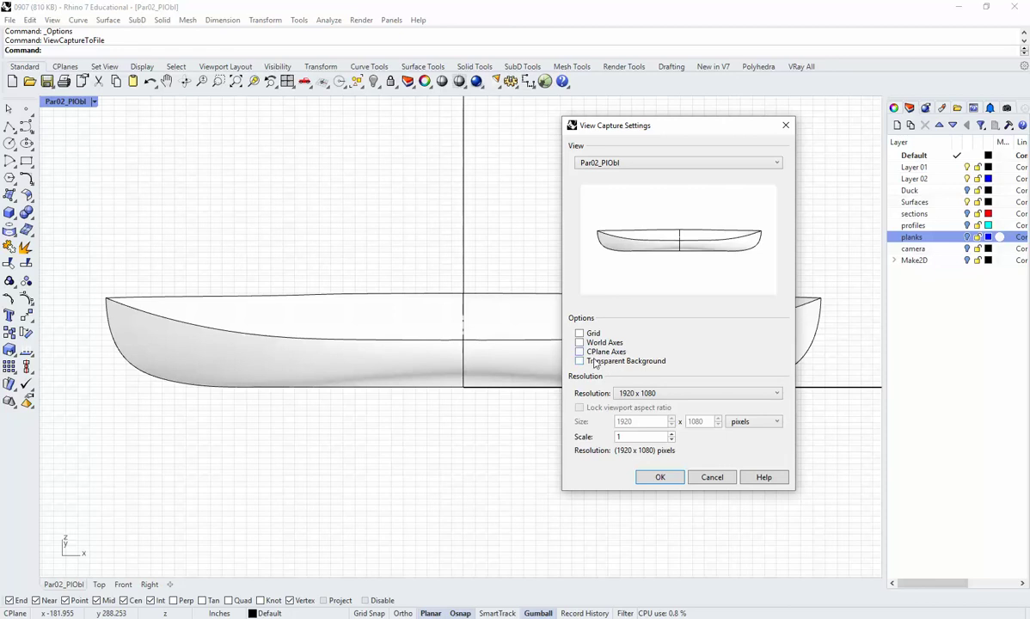
click(671, 398)
click(671, 397)
click(671, 398)
click(642, 417)
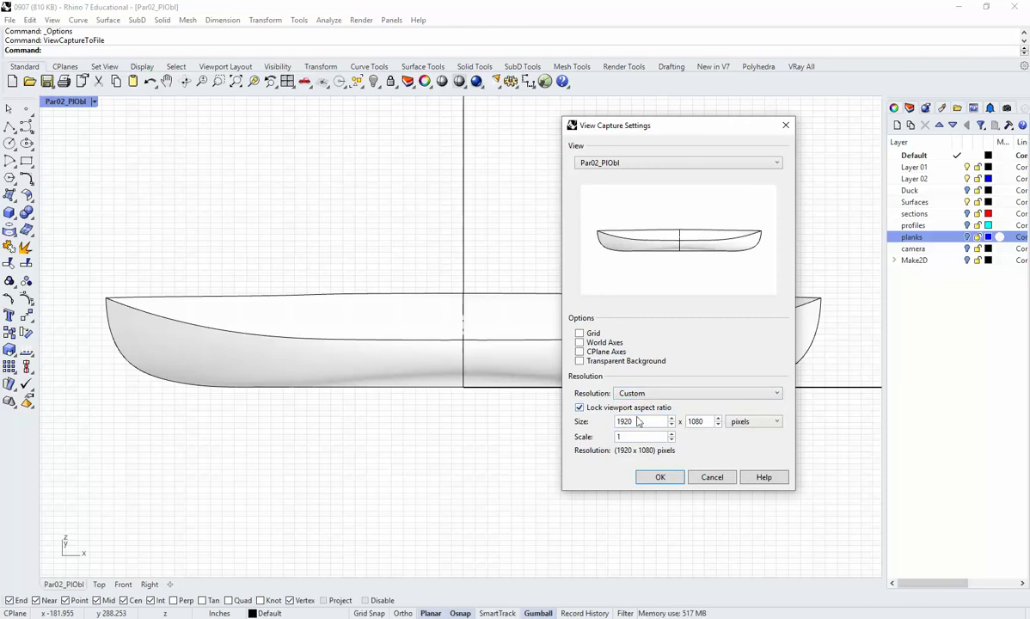
click(580, 407)
double_click(655, 420)
text(3200)
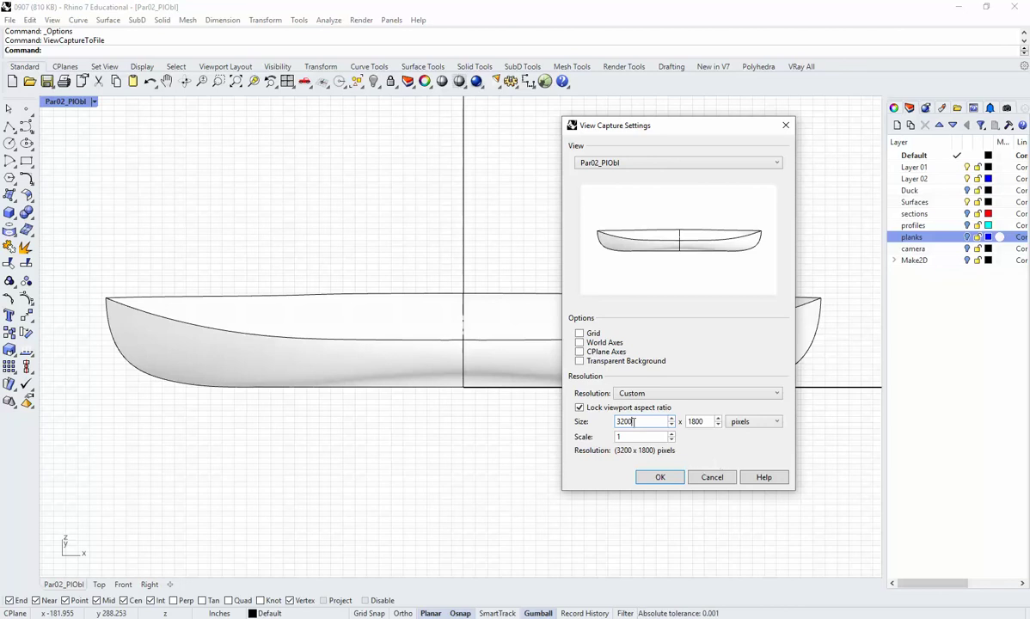
Save the view capture to the Desktop as the JPEG ViewCapture20210909_170144.
click(661, 478)
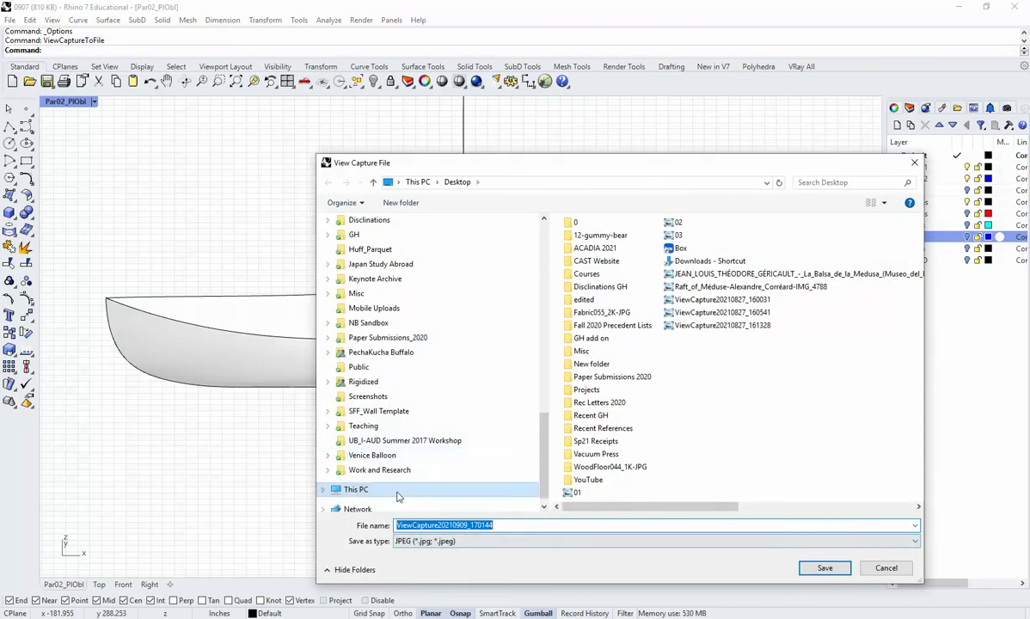
scroll(407, 243, up, 10)
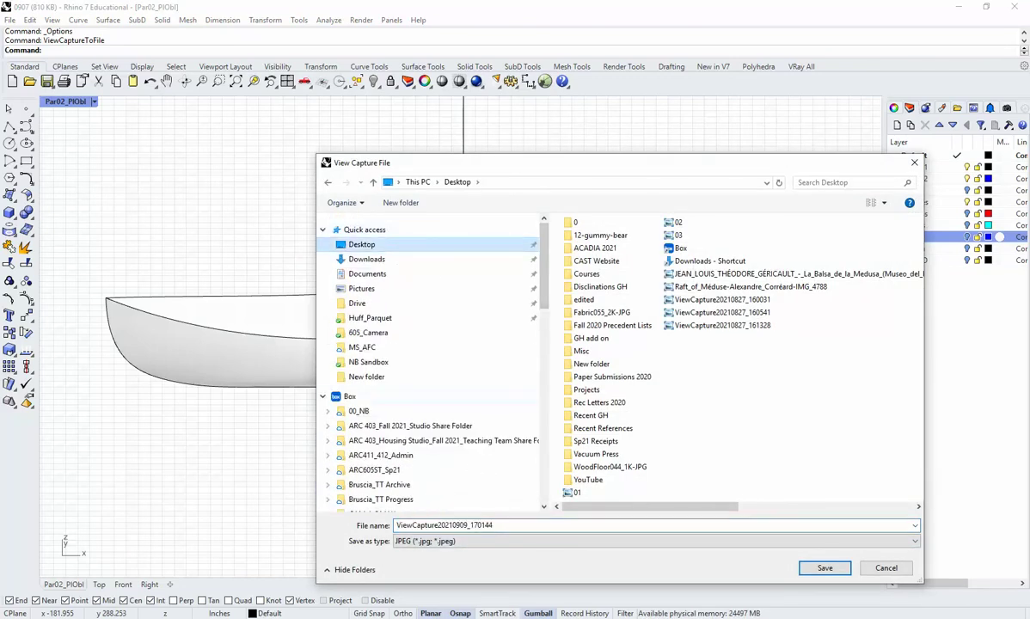
click(824, 567)
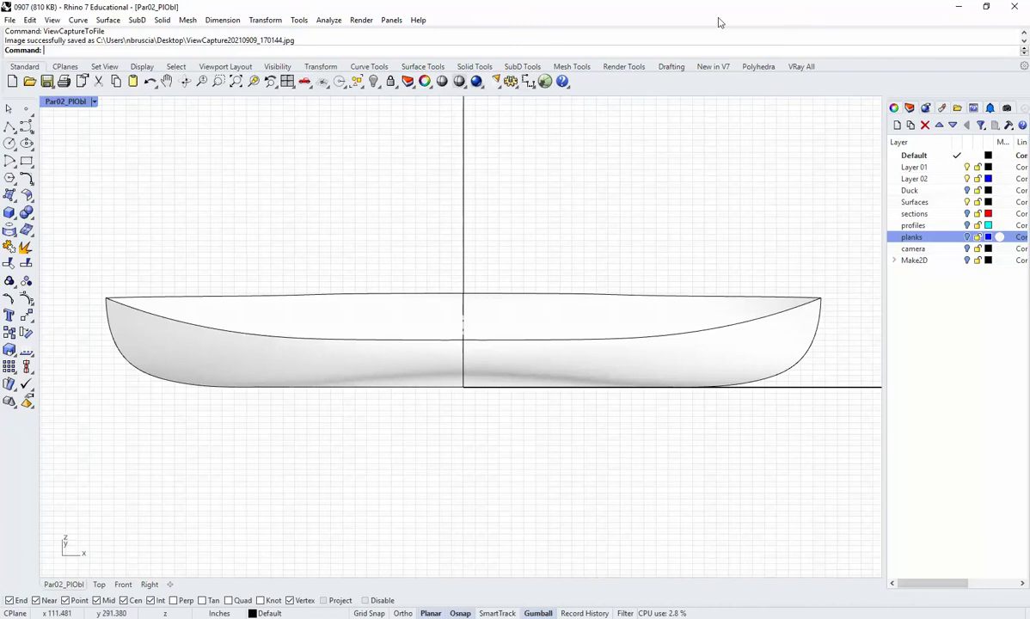
Examine the hull lines and shading of the saved capture in Windows Photo Viewer, and return to the 0907 model in Rhino.
click(960, 11)
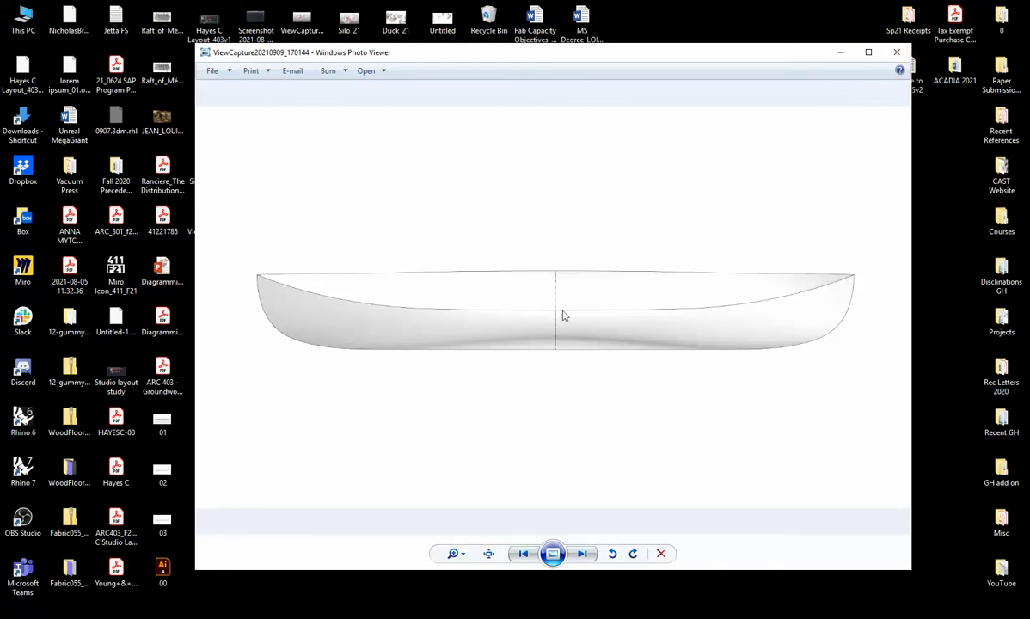
scroll(619, 354, up, 1)
scroll(621, 356, up, 2)
scroll(628, 355, down, 3)
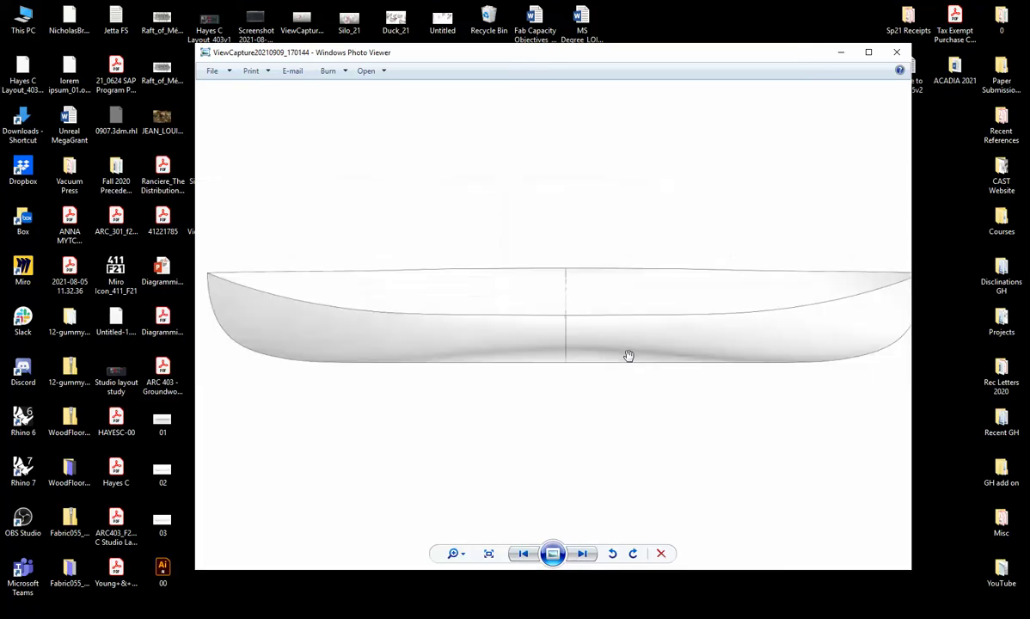
scroll(541, 257, up, 4)
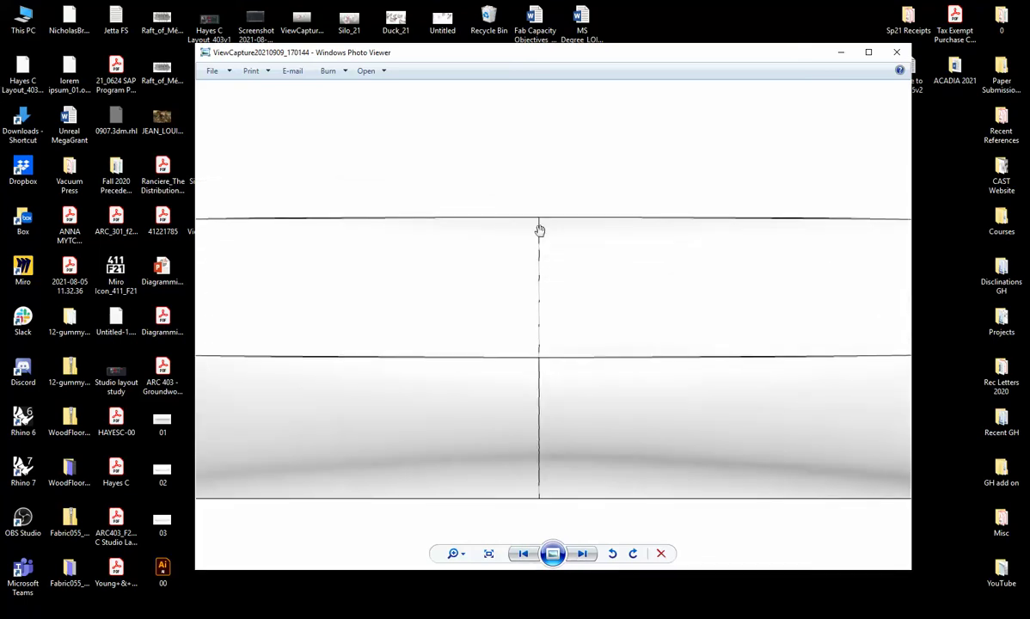
scroll(605, 368, down, 4)
scroll(495, 365, up, 1)
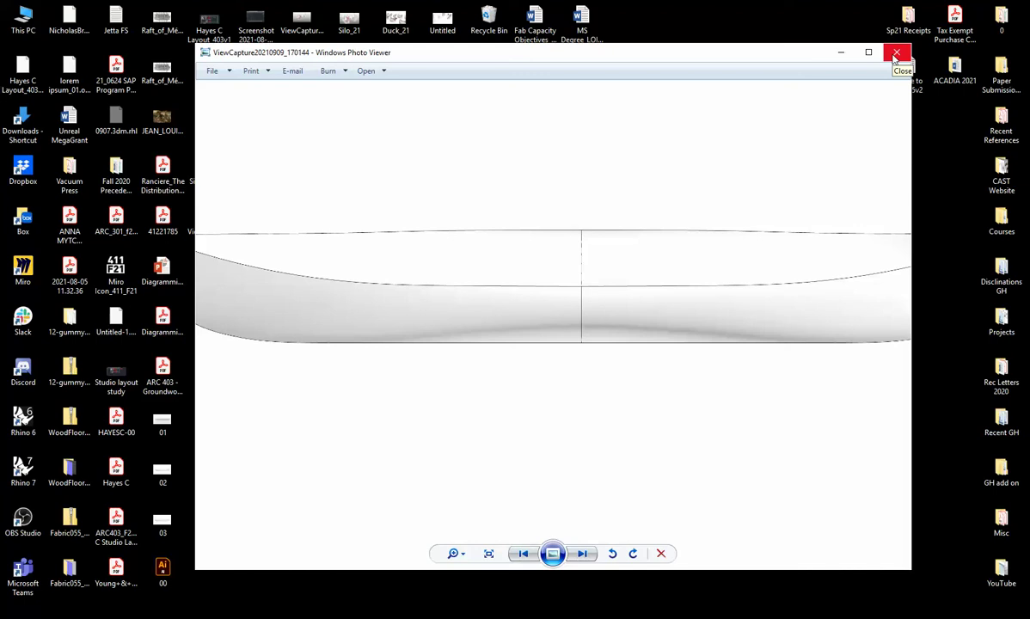
click(435, 615)
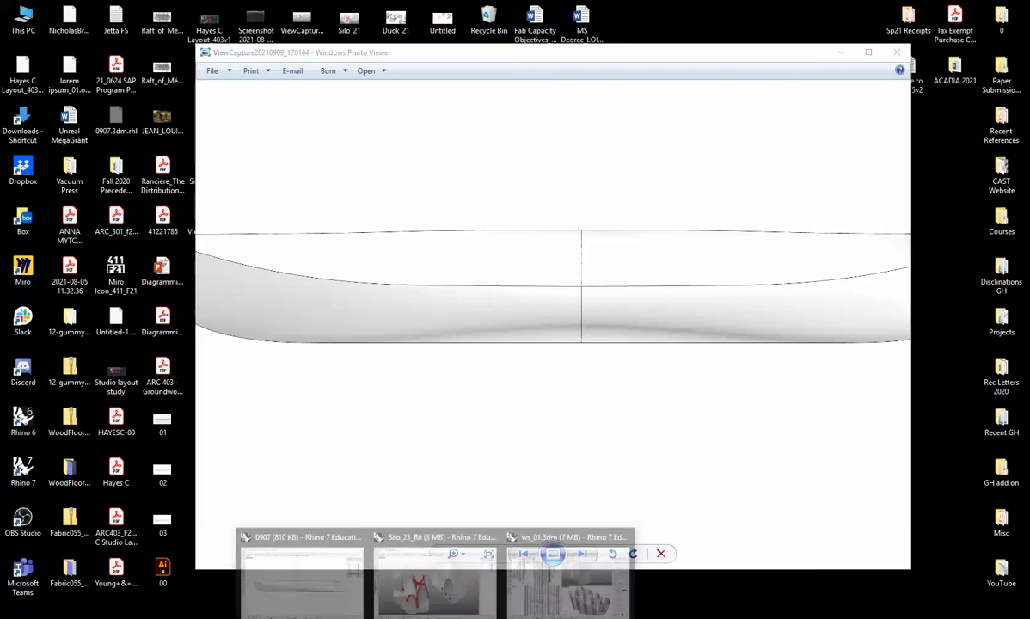
click(327, 585)
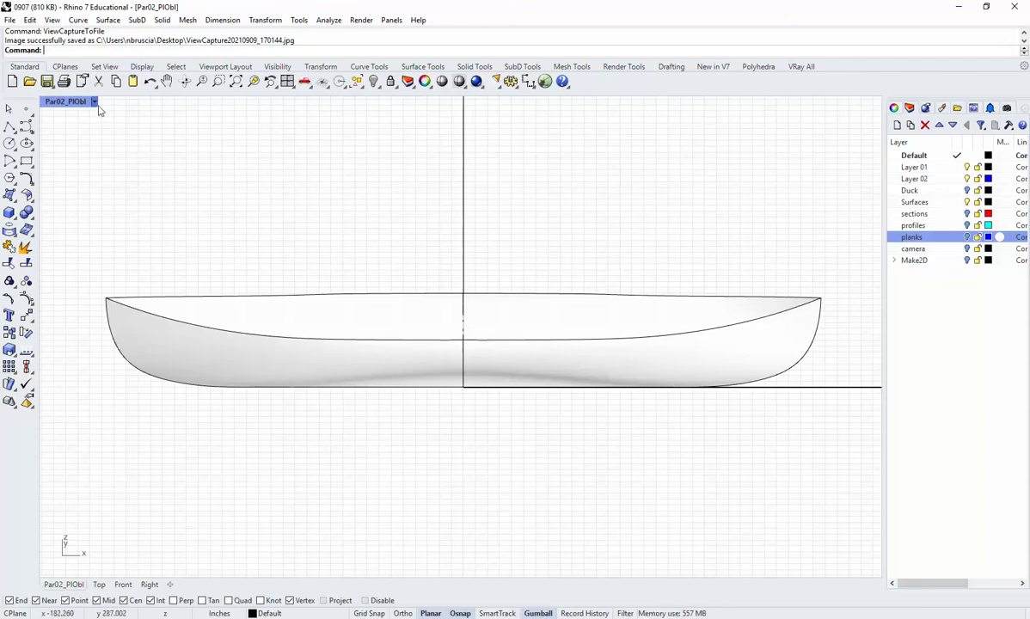
Compare the hull in the Shaded display mode and return the Par02_PlObl viewport to Ghosted.
click(512, 82)
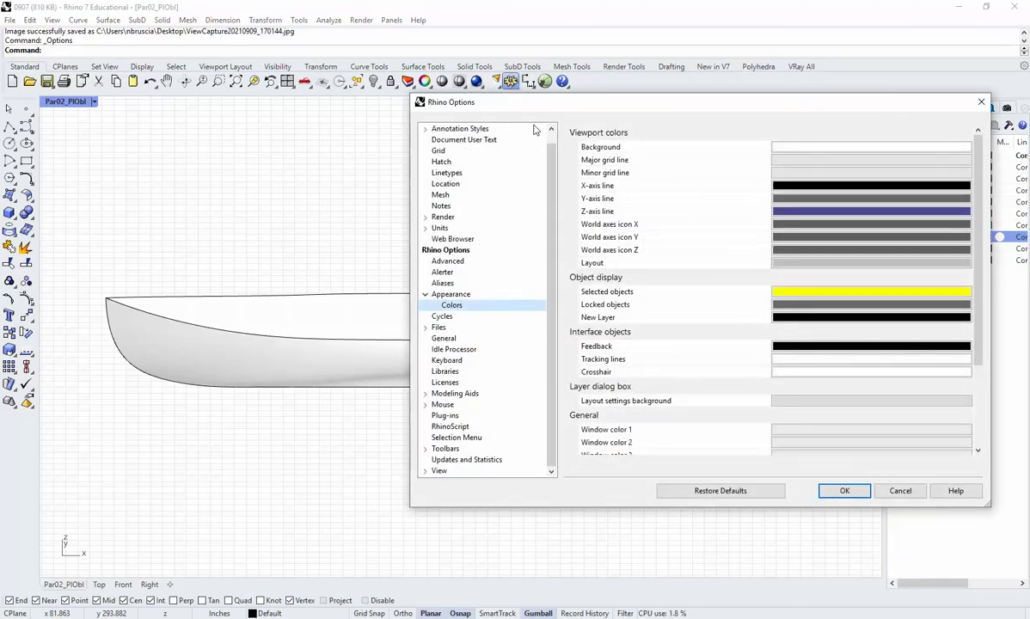
click(900, 491)
click(93, 102)
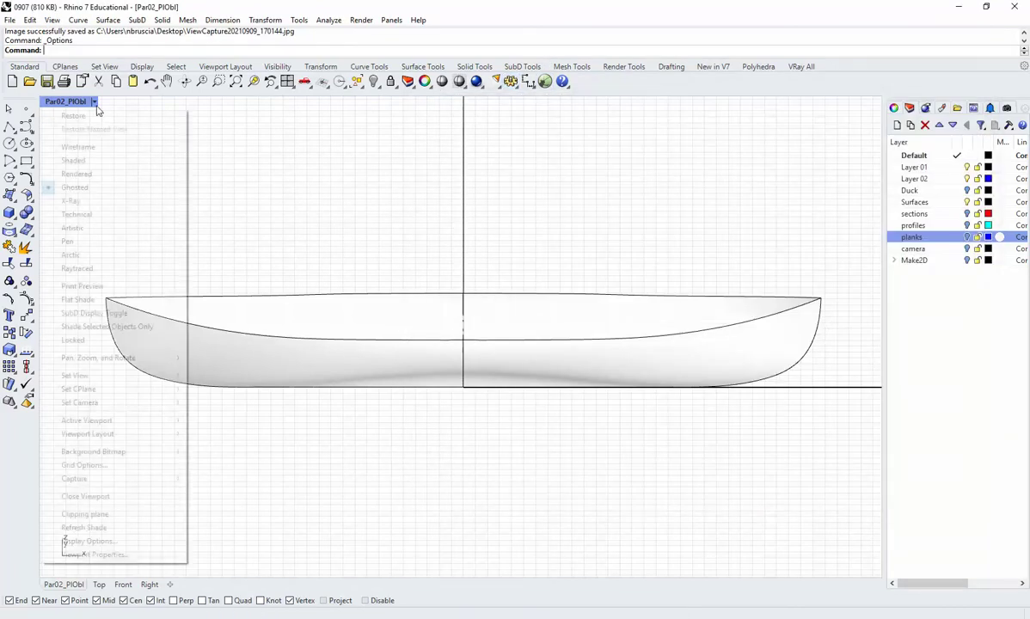
click(88, 161)
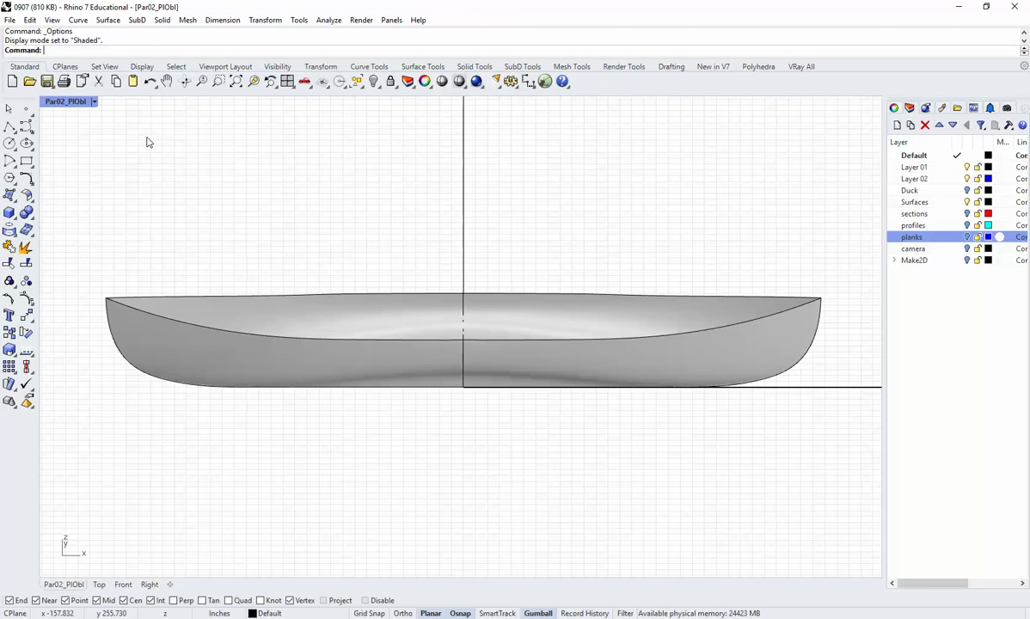
click(94, 101)
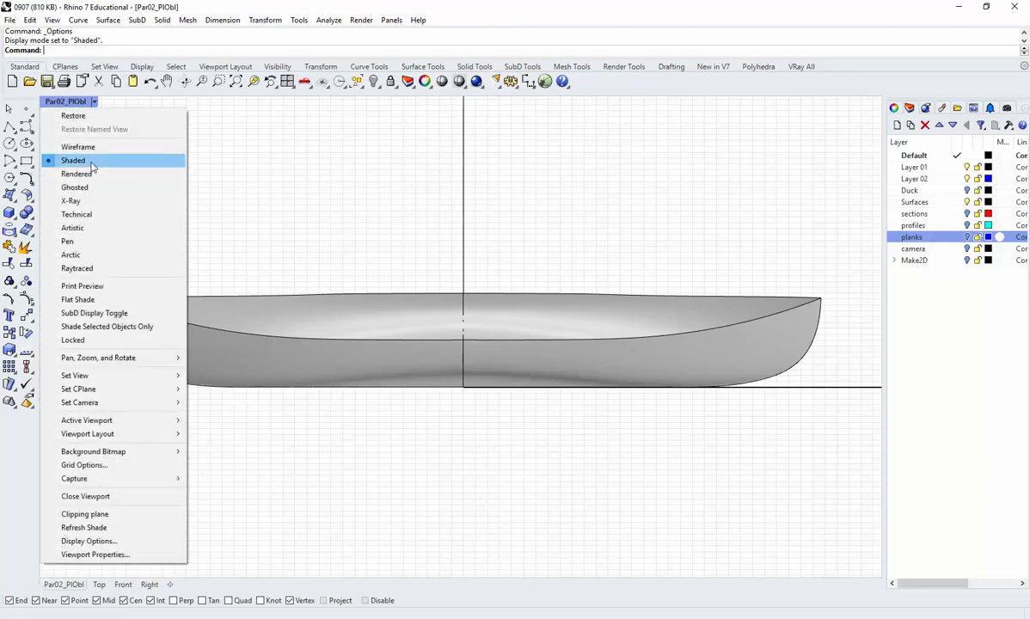
click(75, 187)
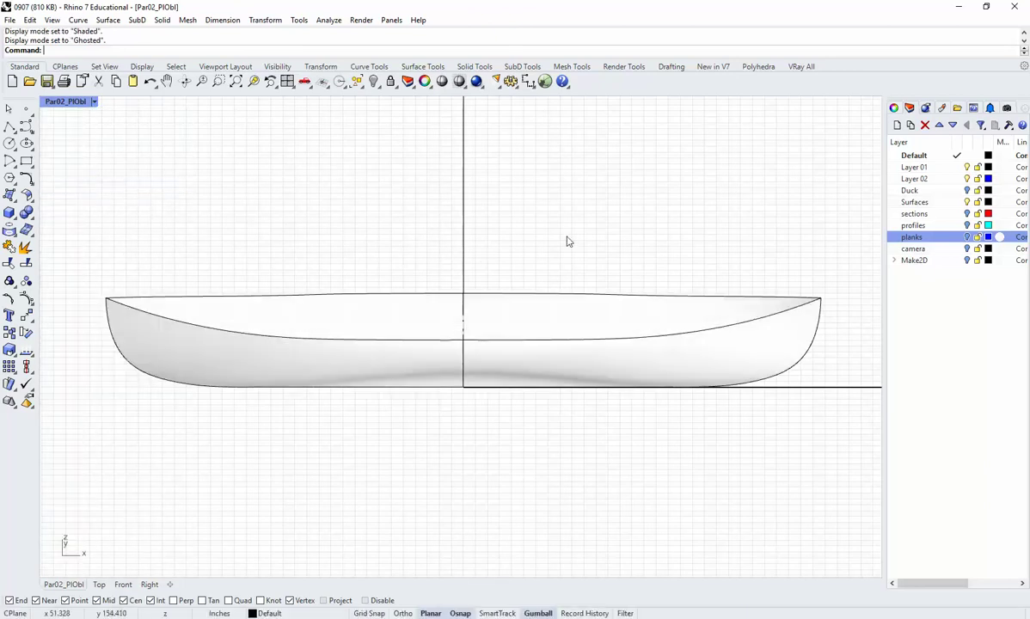
Turn on isocurves in the Ghosted display mode settings so the hull surfaces show their isocurves.
click(510, 82)
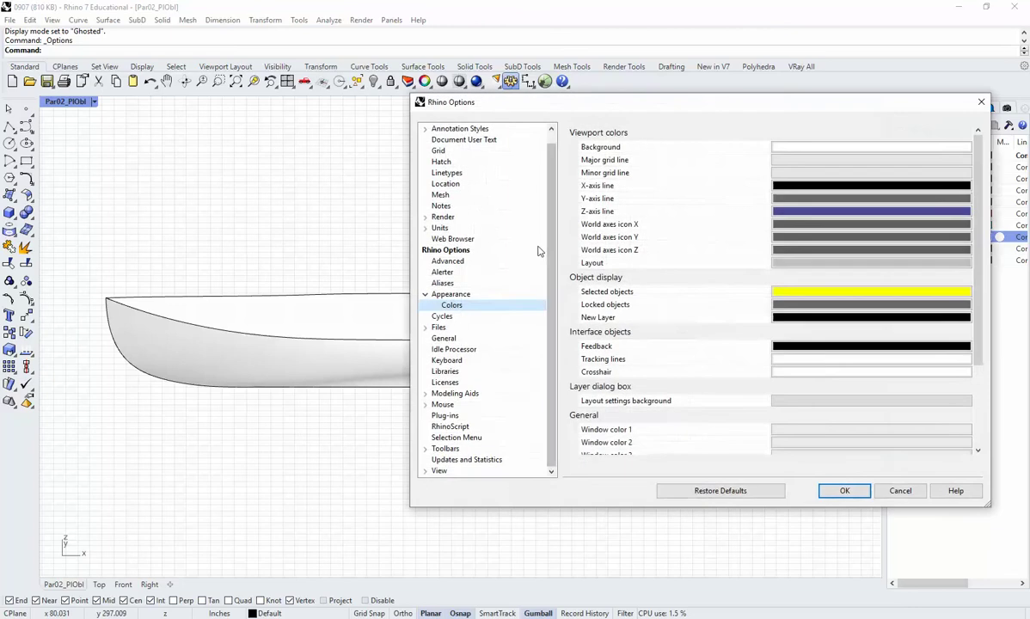
click(426, 470)
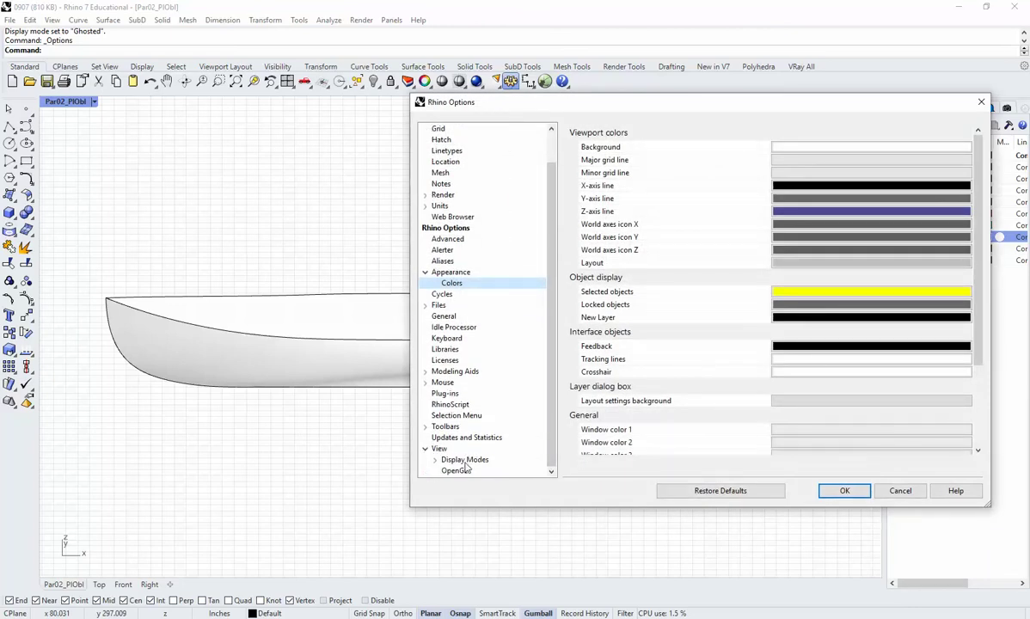
click(465, 461)
click(436, 461)
click(465, 393)
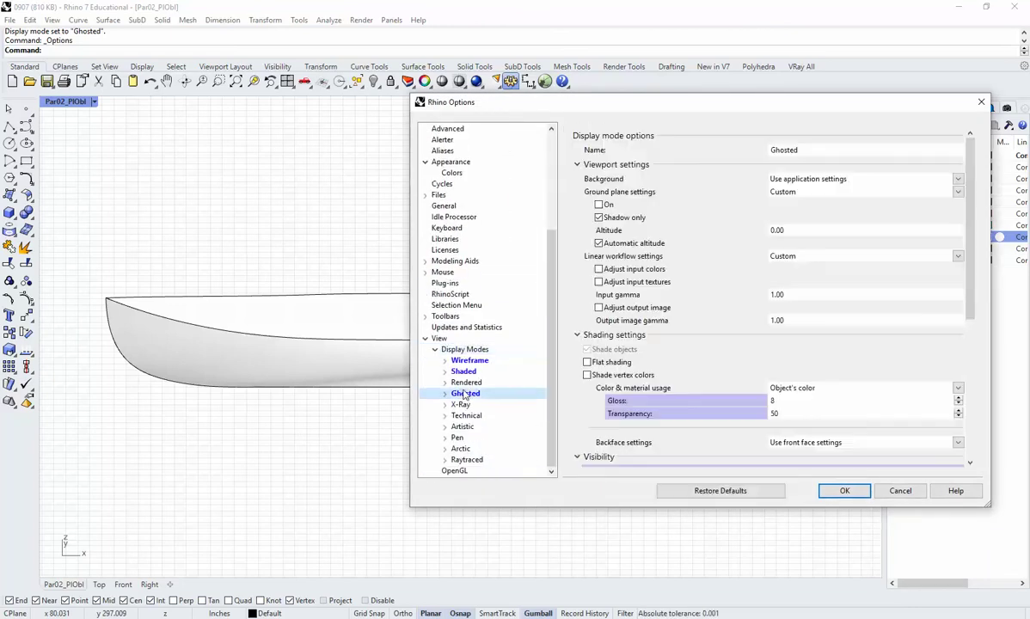
click(445, 393)
scroll(599, 398, down, 2)
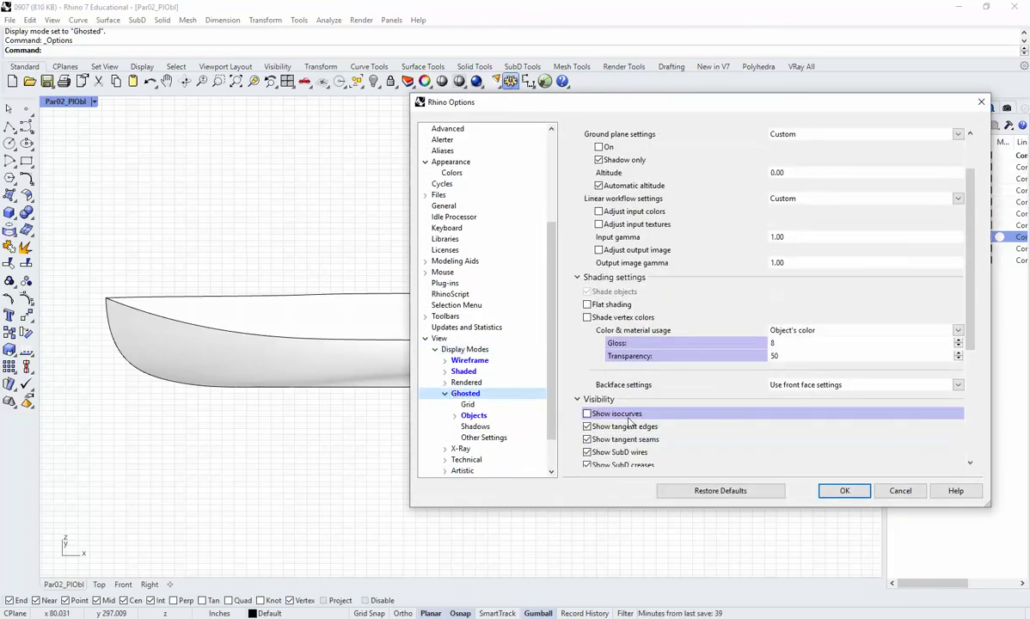
click(594, 414)
click(845, 490)
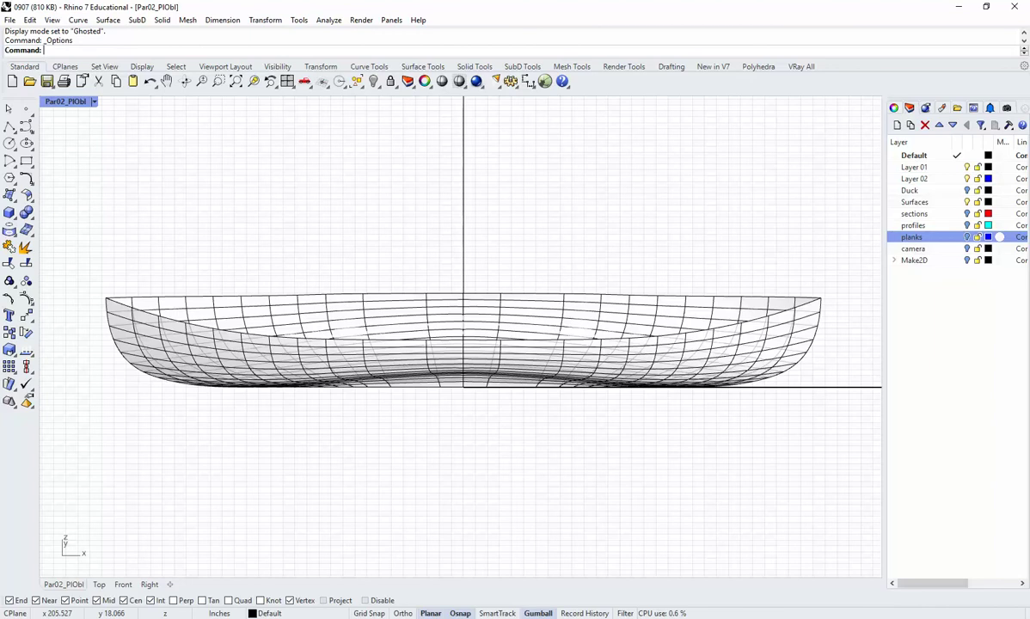
click(341, 520)
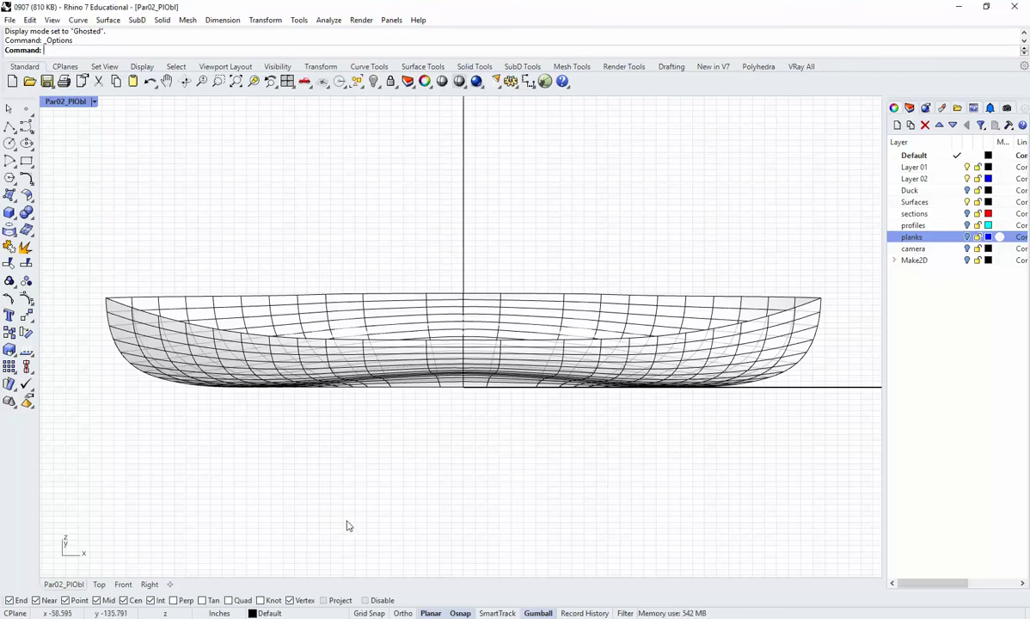
Switch to the Silo_21_R6 model and inspect the red section surface and the cut-away polysurface by selecting them.
mouse_move(434, 618)
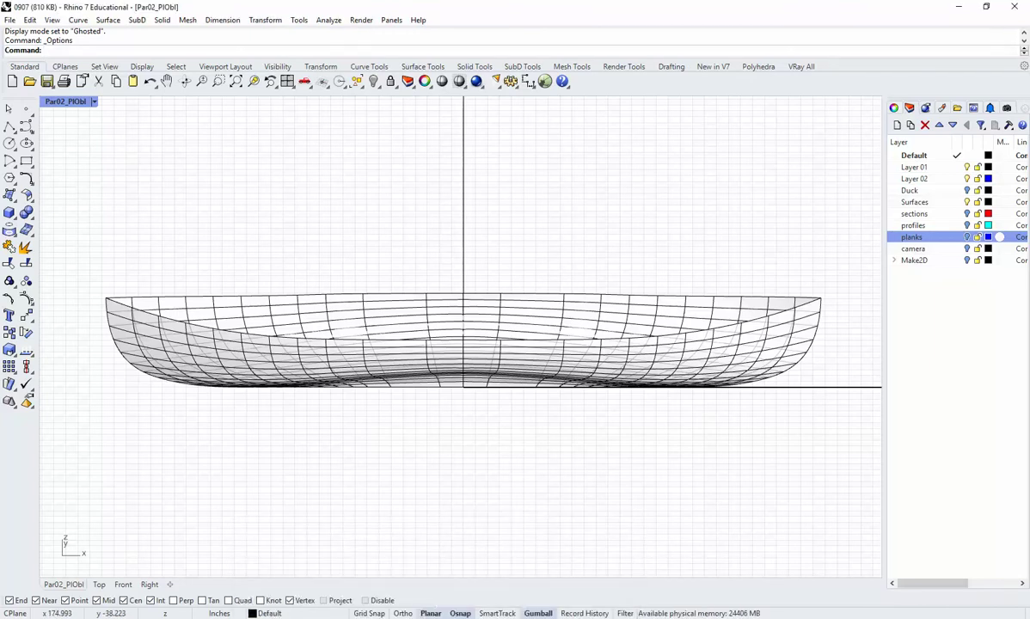
key(alt+Tab)
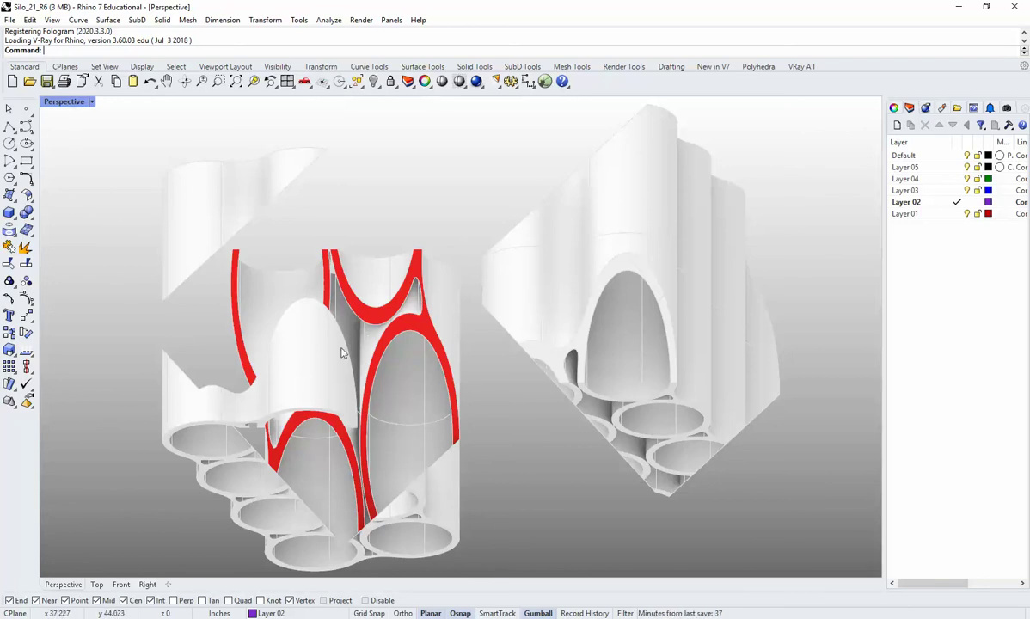
click(413, 327)
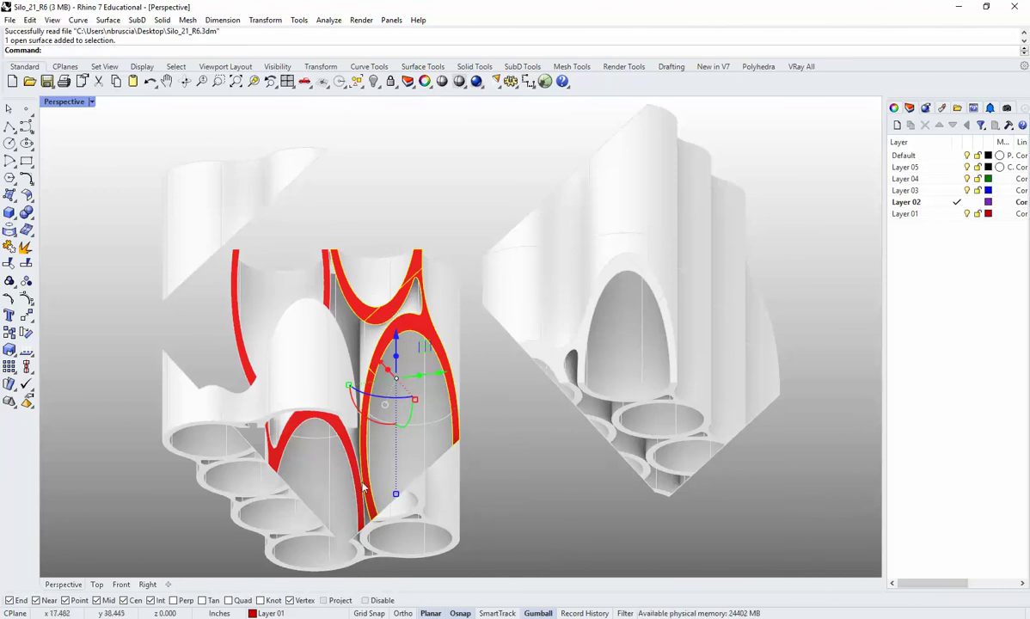
click(482, 442)
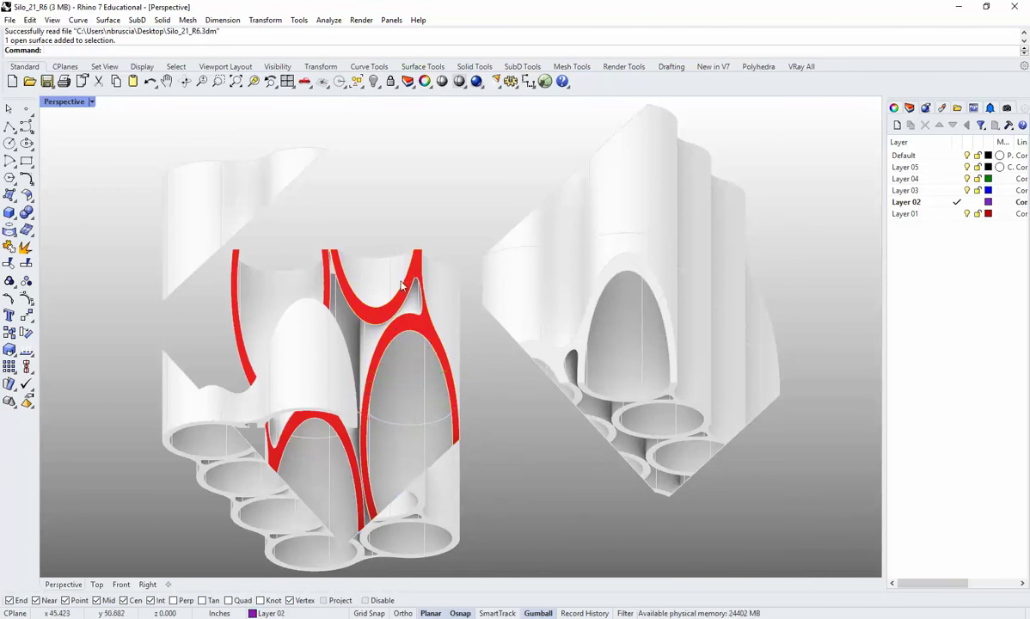
click(207, 214)
click(405, 241)
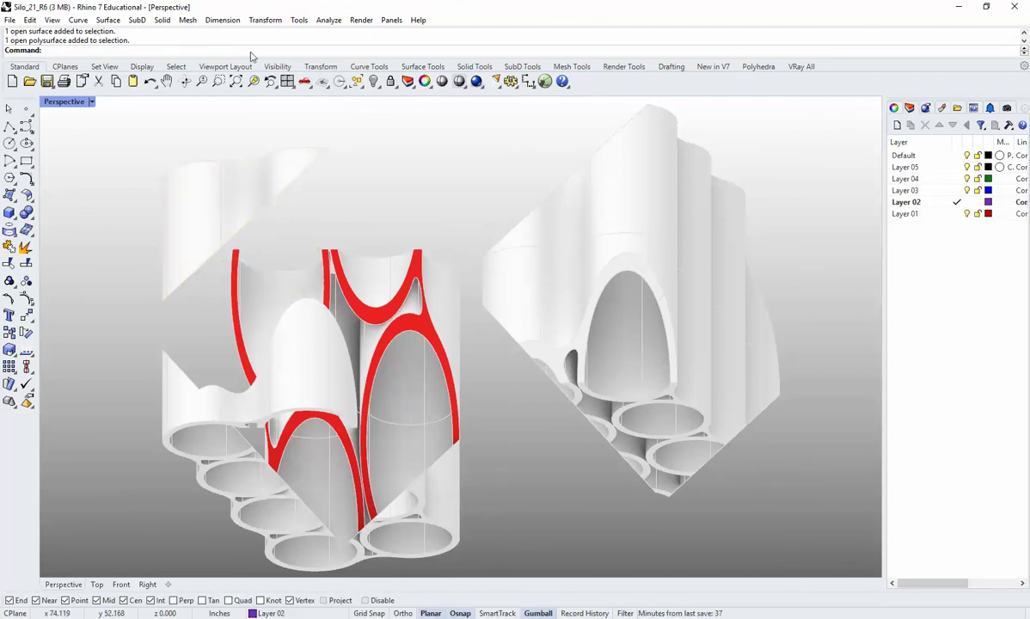
Use SetObjectDisplayMode to set the uncut silo block to Ghosted, and check the Perspective viewport's own display mode.
text(SetObjectDisplayMode)
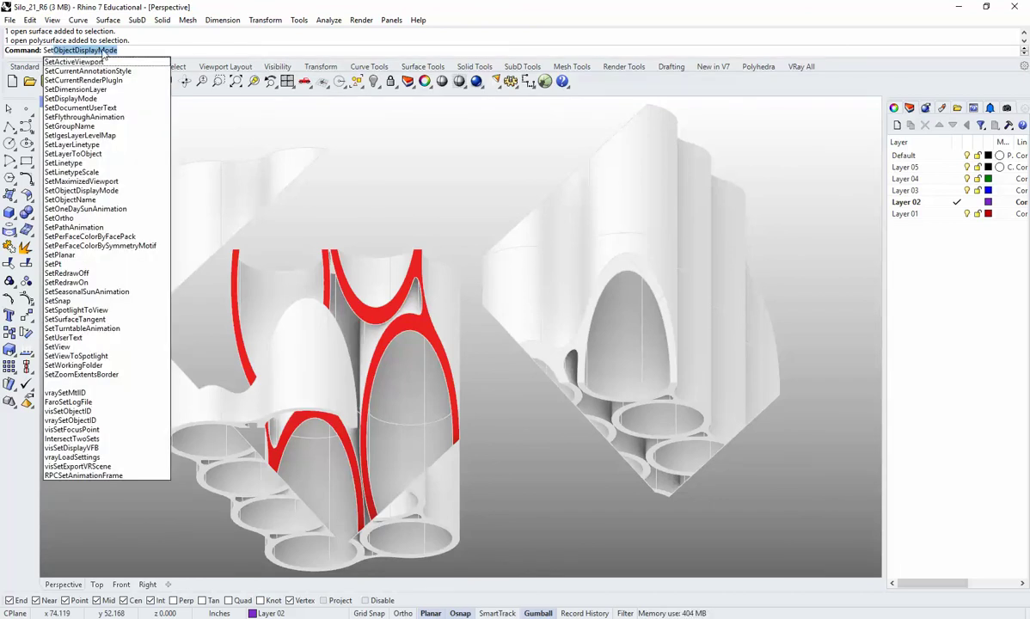
key(Return)
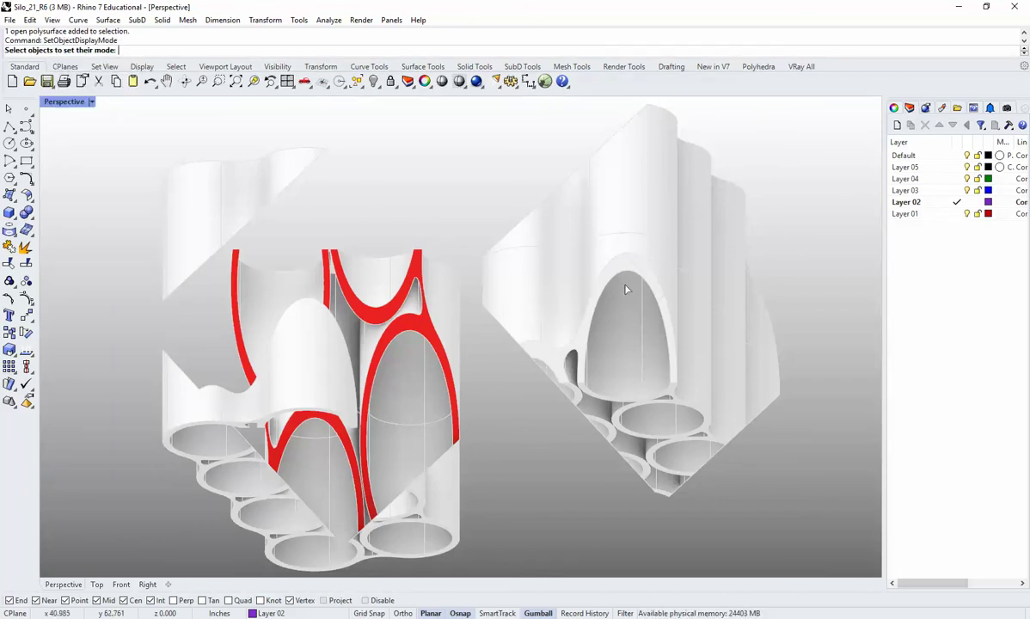
click(627, 225)
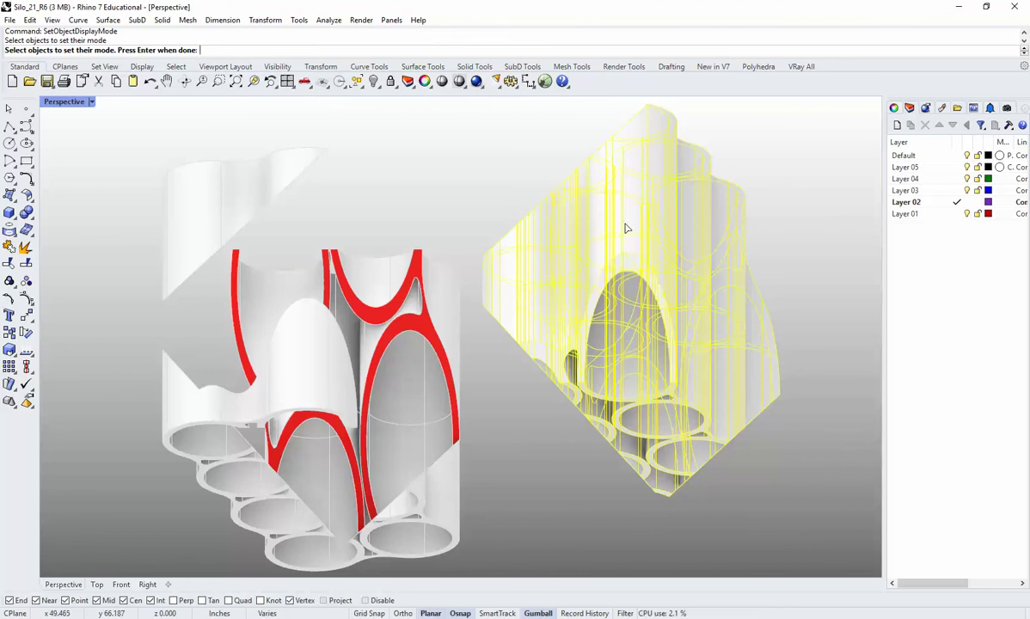
key(Return)
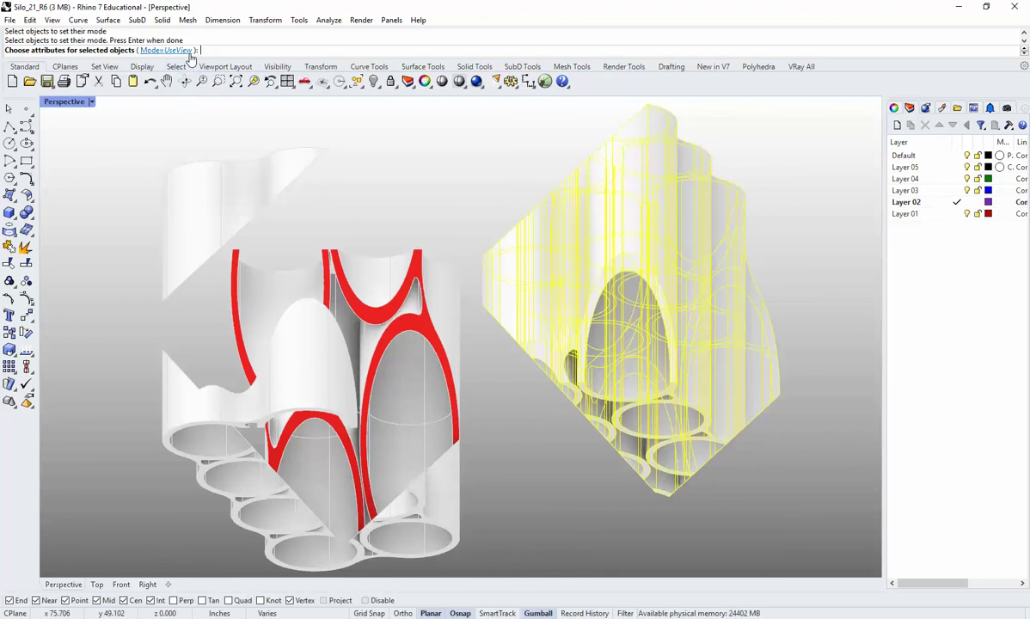
click(167, 50)
click(185, 50)
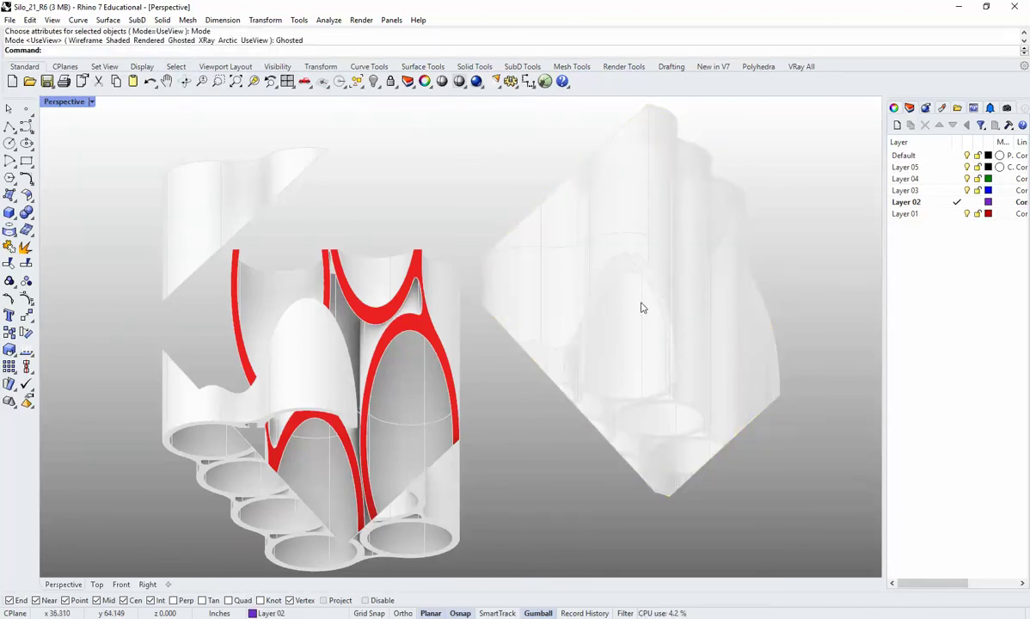
click(90, 102)
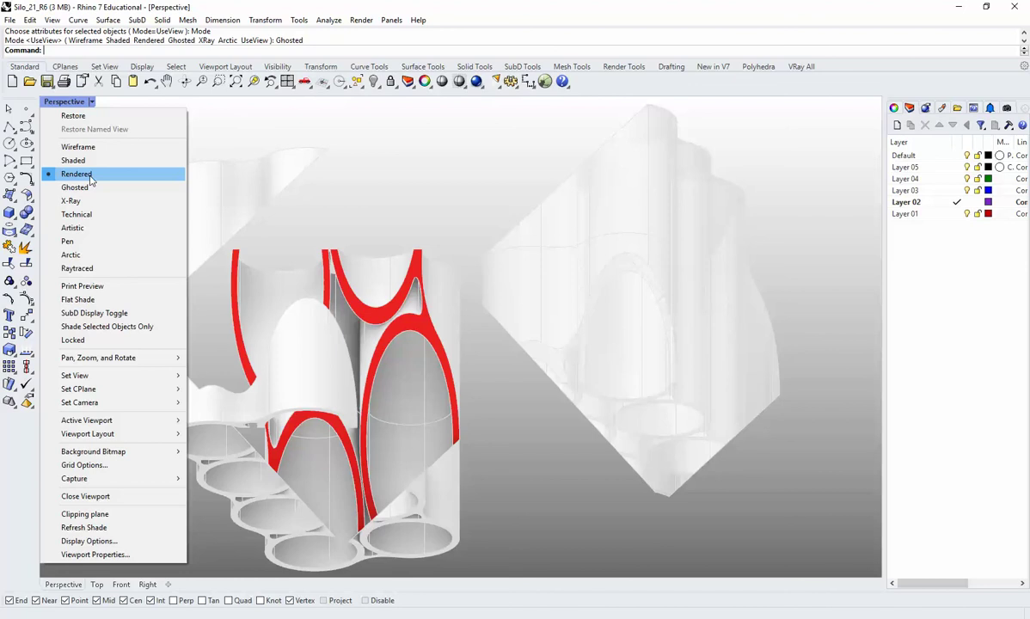
click(508, 154)
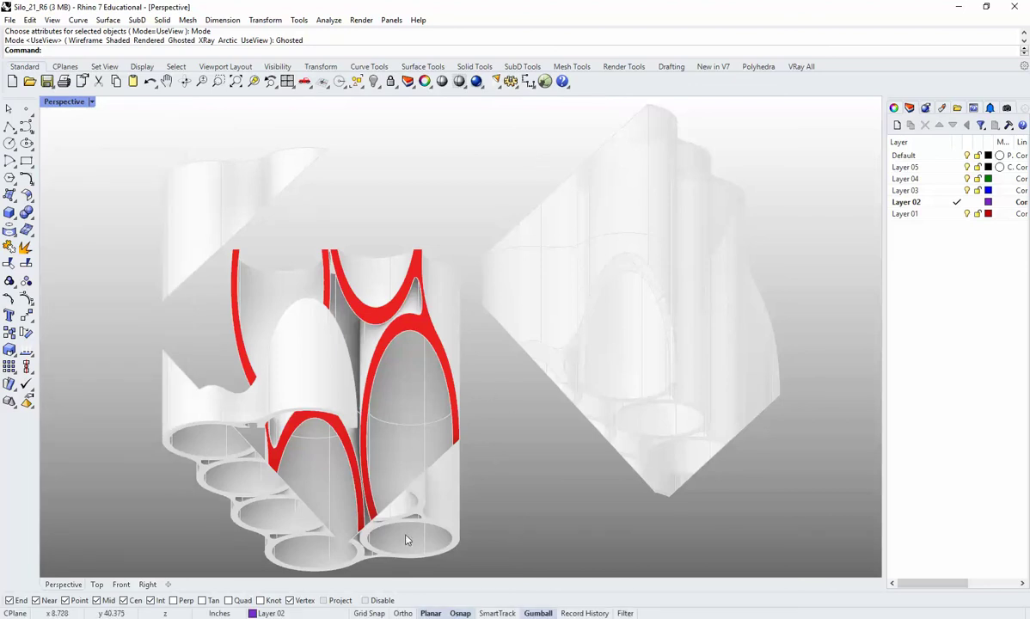
Try Red, Light Gray, Gray and Black as the rendering backdrop gradient's lower color, and settle on Dark Gray.
click(926, 110)
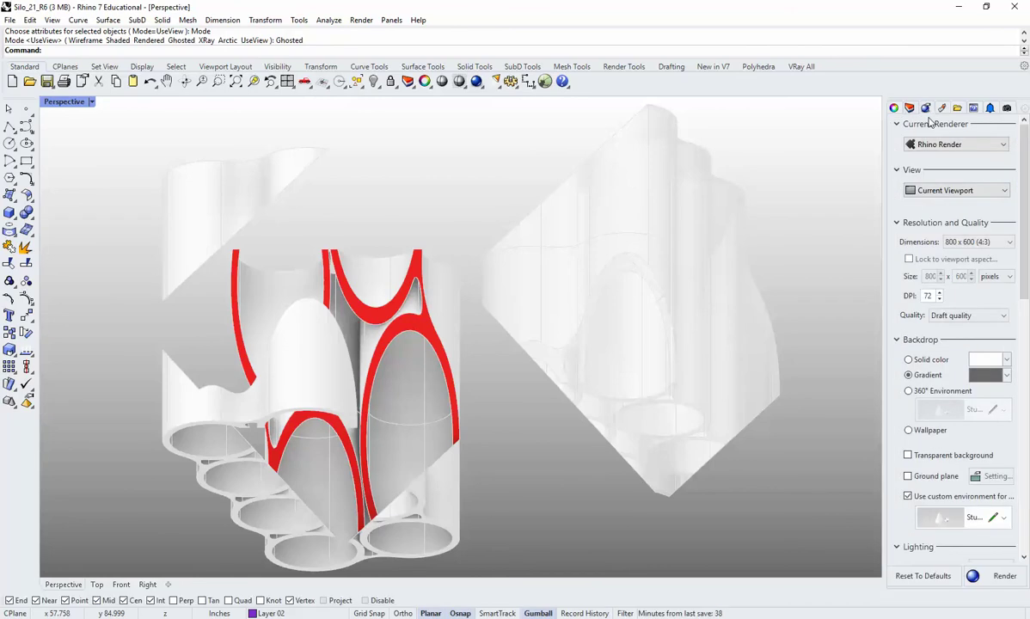
scroll(946, 287, down, 5)
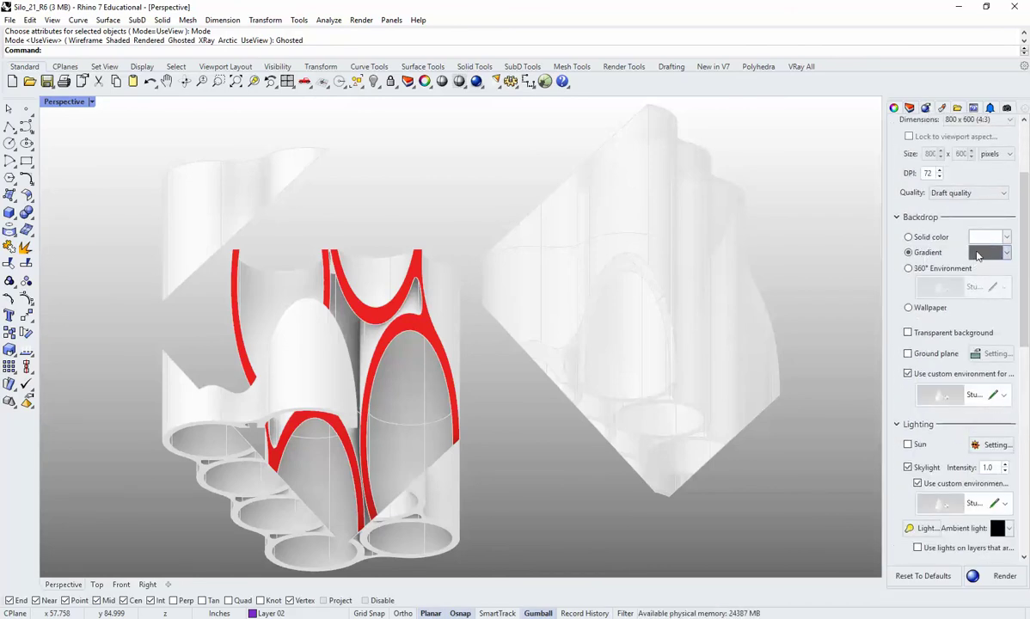
click(1009, 253)
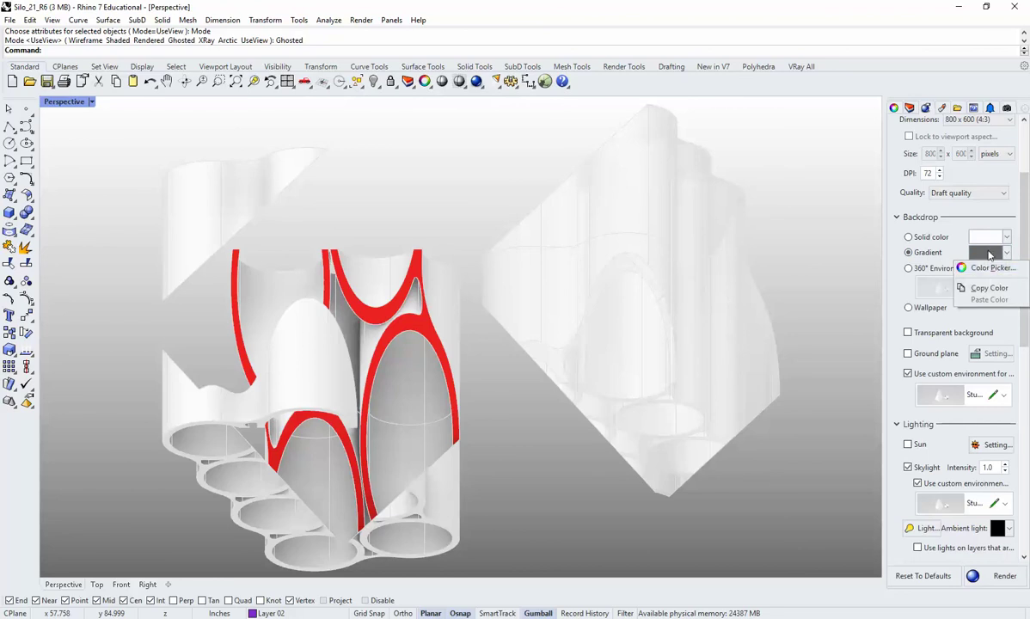
click(1026, 258)
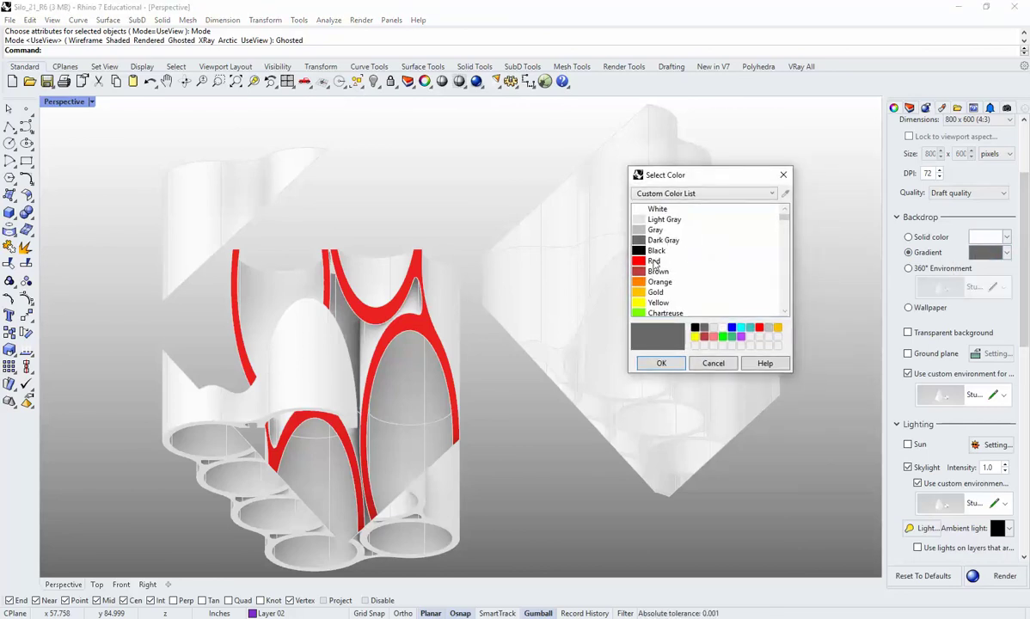
click(655, 261)
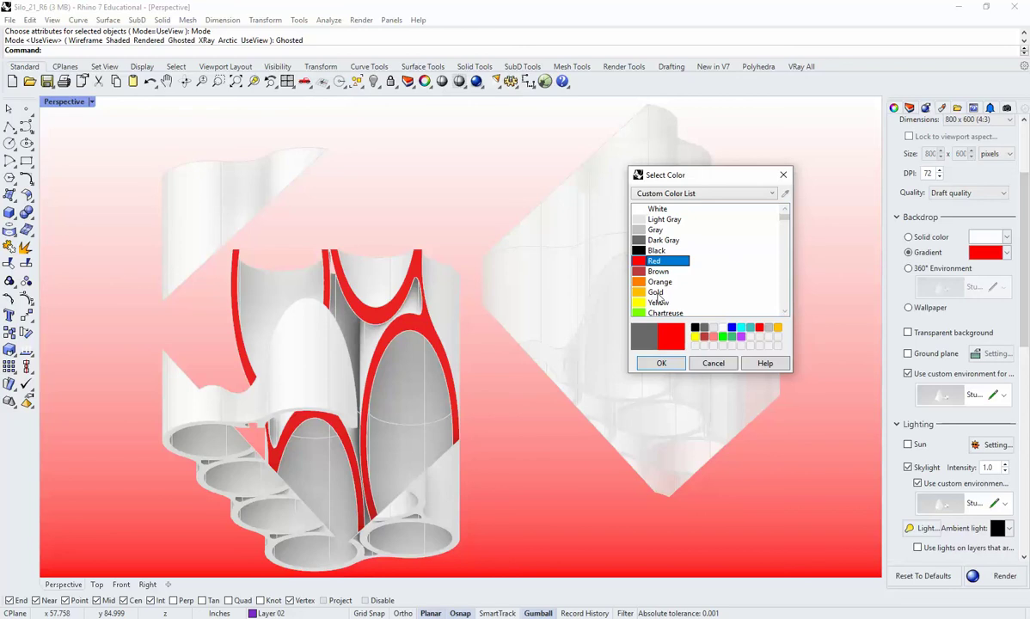
click(659, 220)
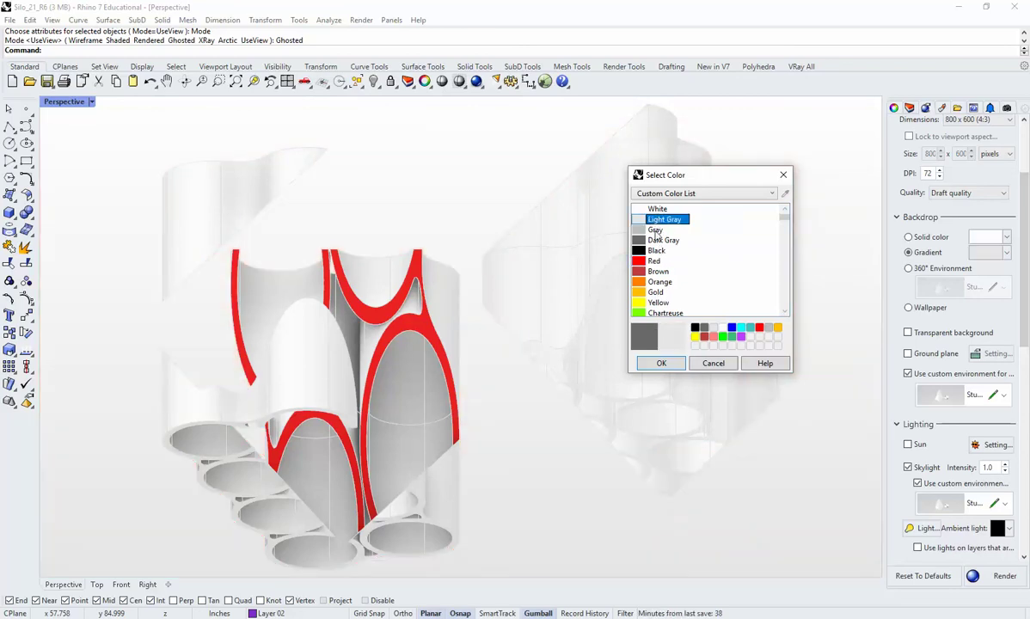
click(656, 230)
click(658, 250)
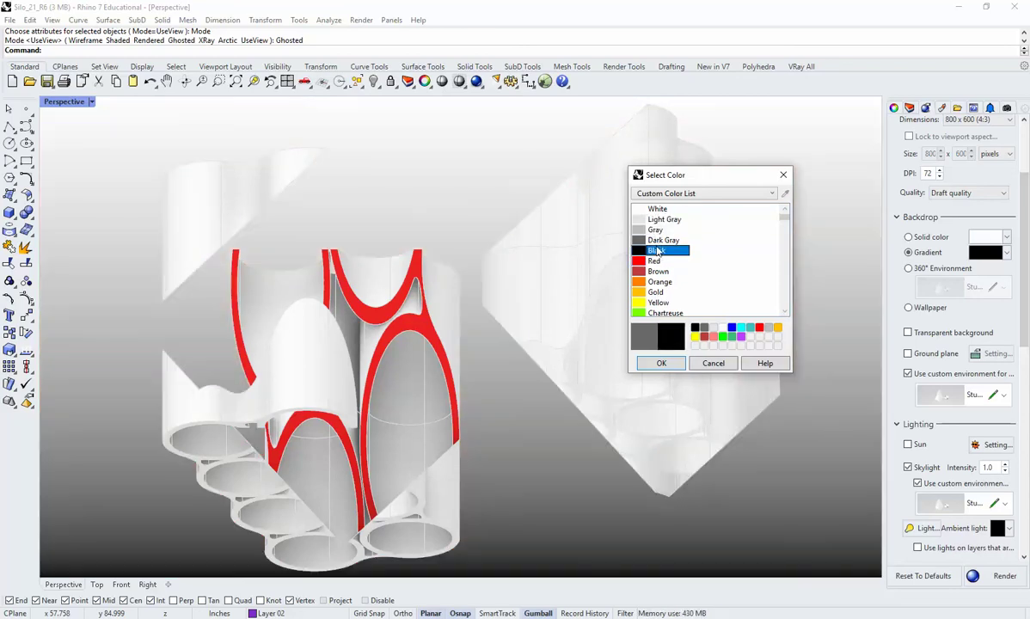
click(659, 240)
click(658, 230)
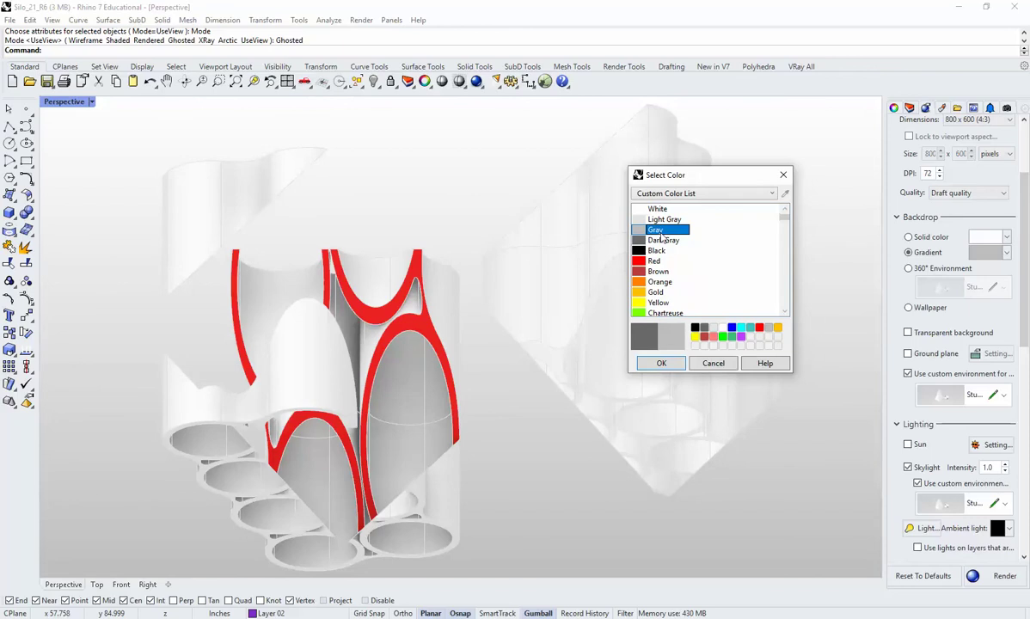
click(662, 241)
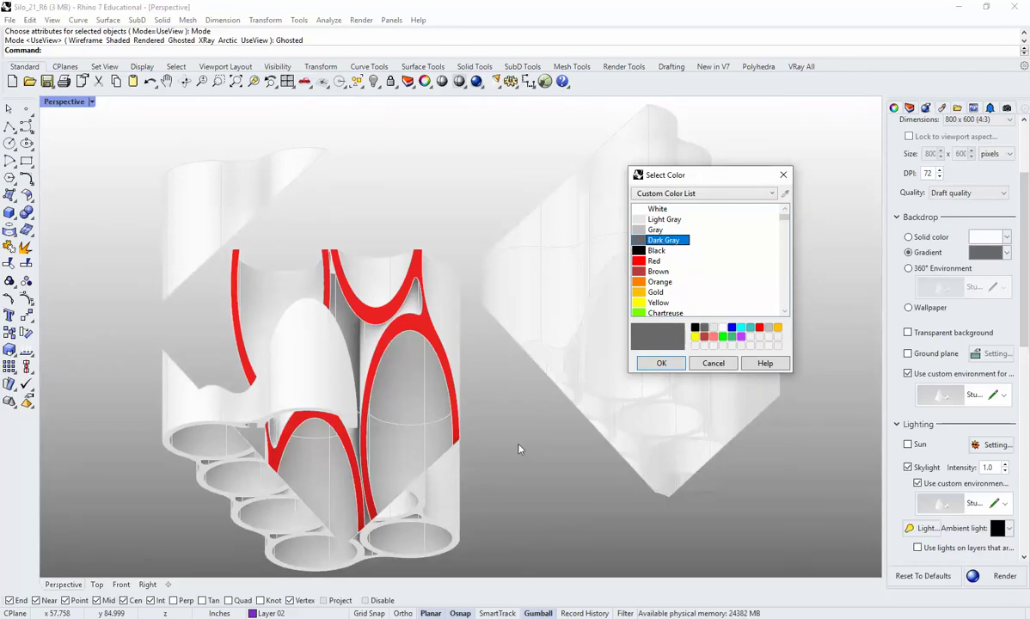
click(662, 363)
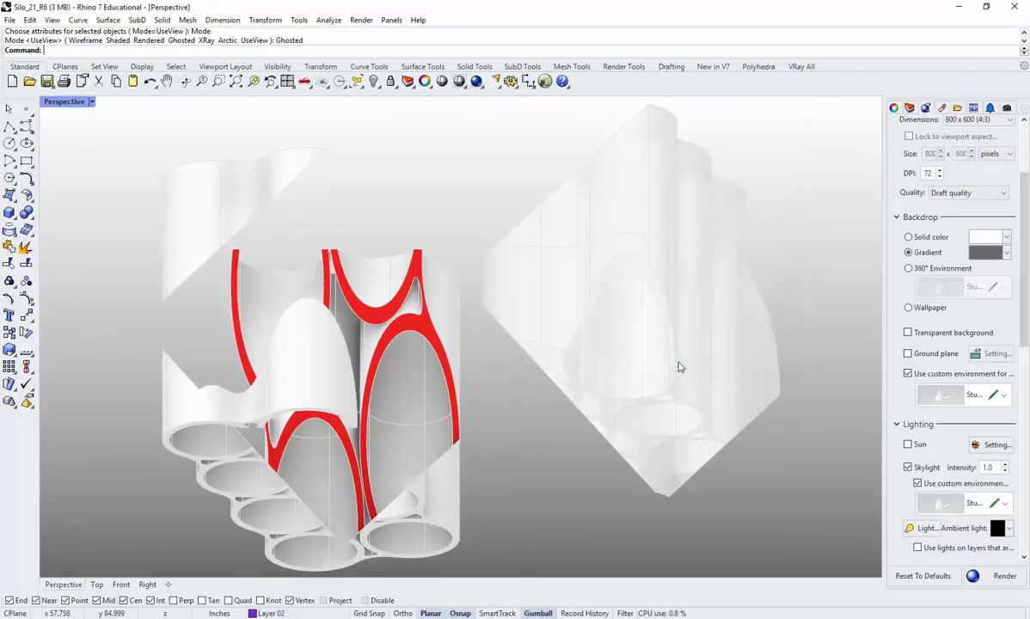
Compare the silo model's rendered lighting with the sun on and off, and leave the sun off.
scroll(886, 316, down, 1)
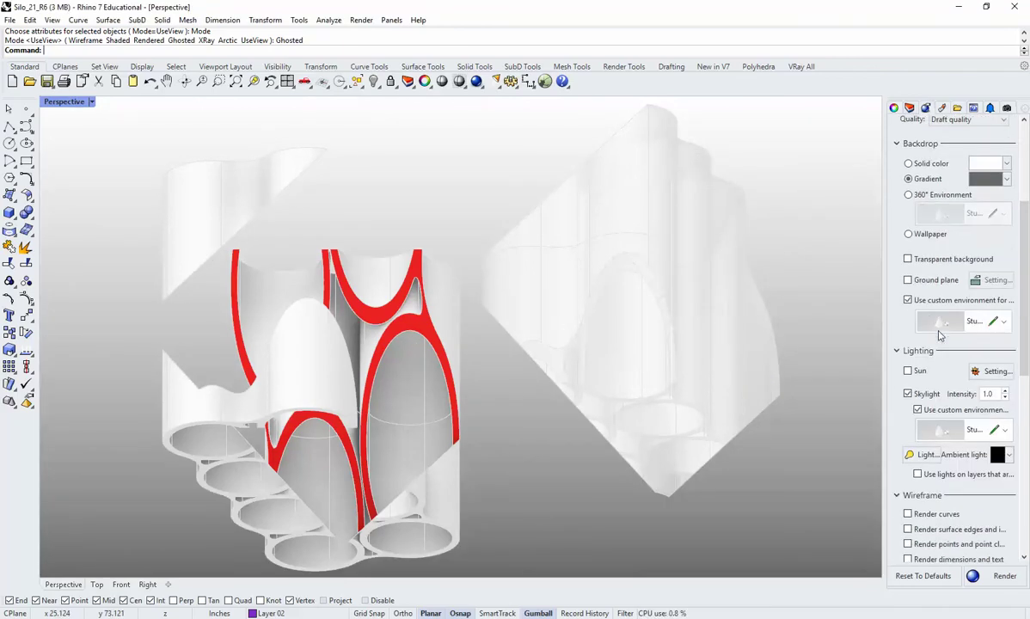
click(909, 283)
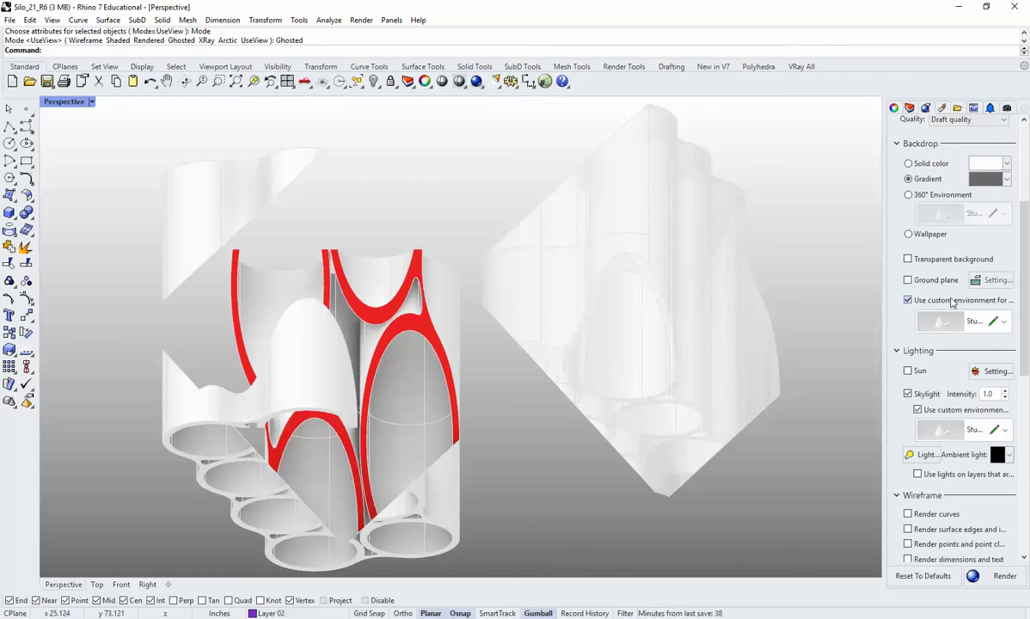
scroll(926, 300, down, 1)
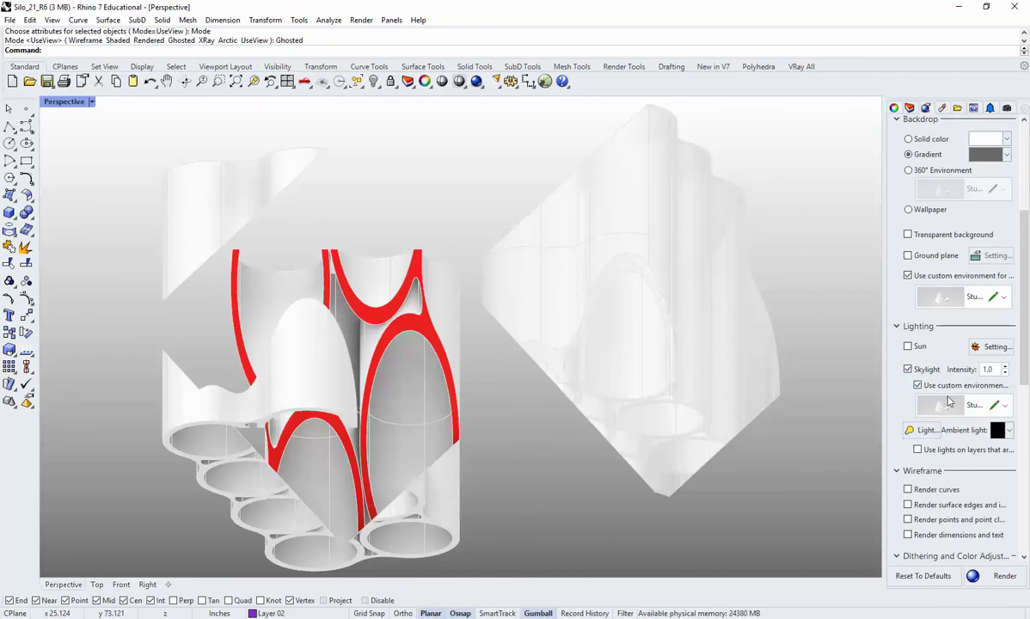
click(909, 348)
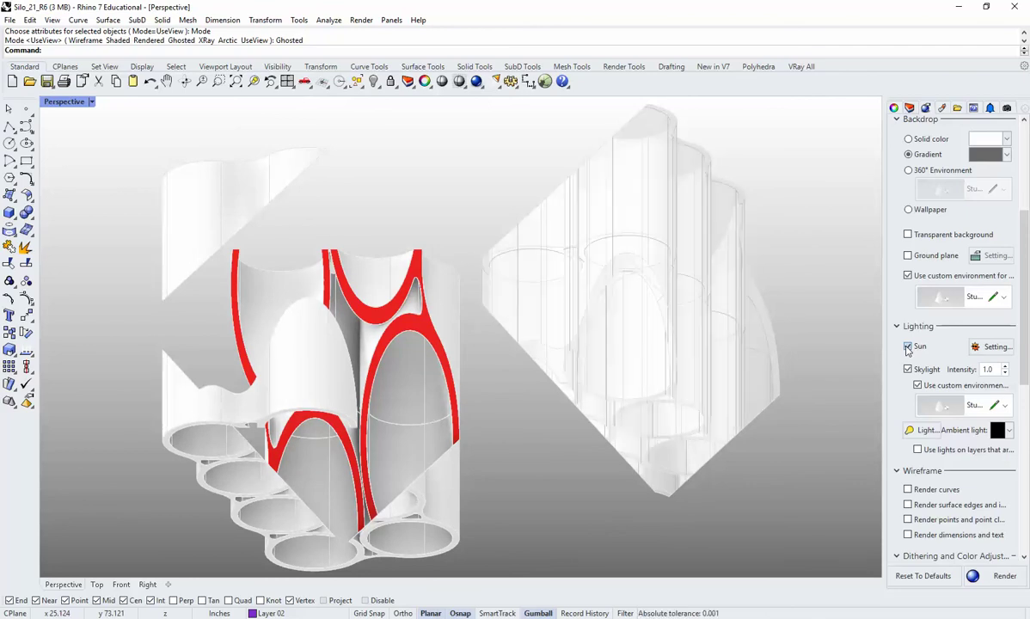
click(908, 348)
click(908, 348)
click(908, 347)
click(908, 347)
click(909, 348)
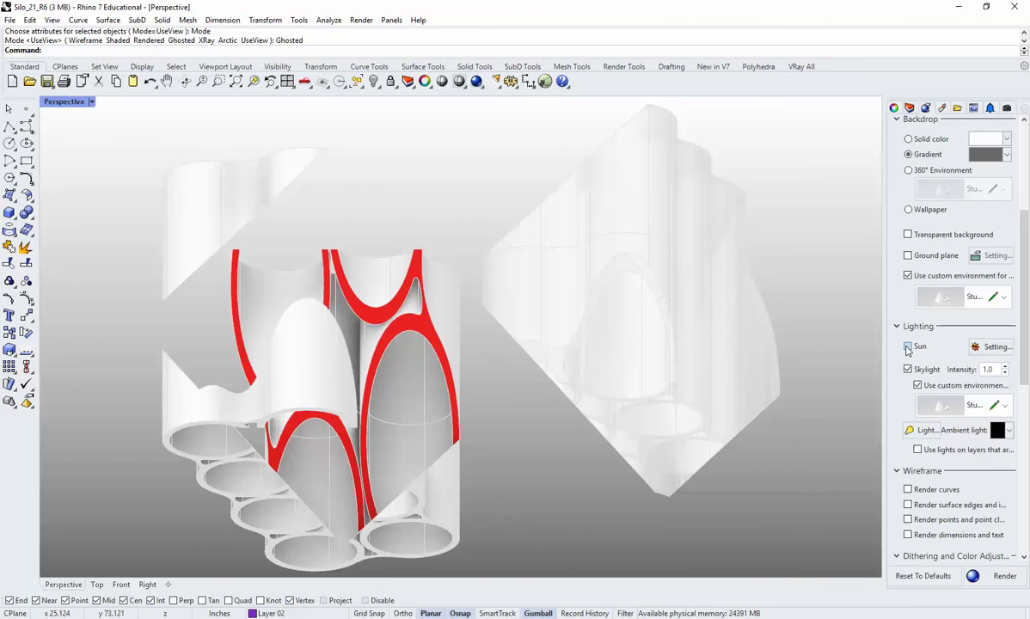
click(908, 348)
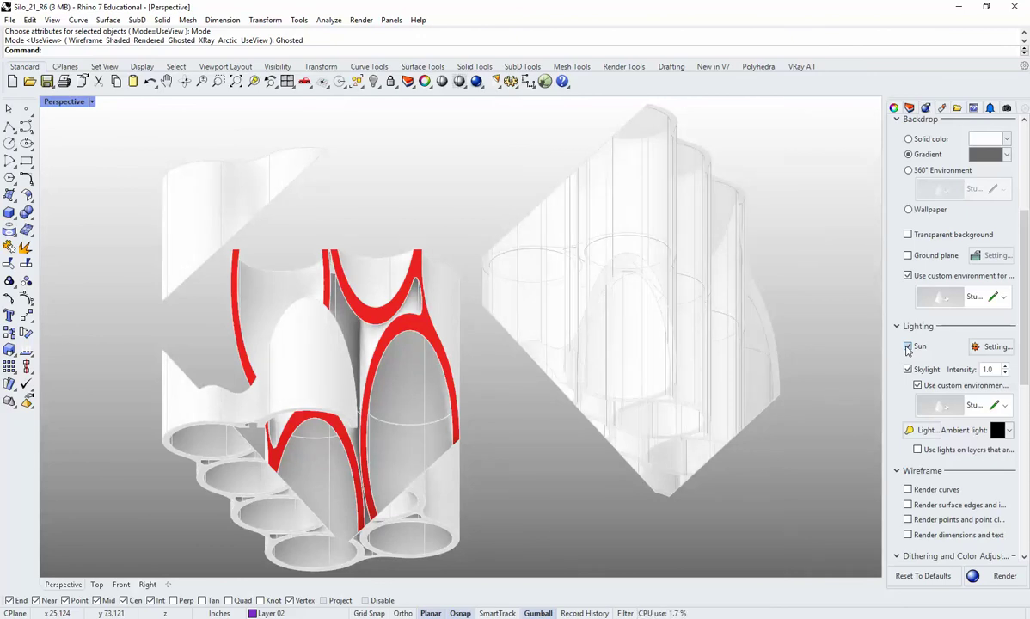
click(908, 348)
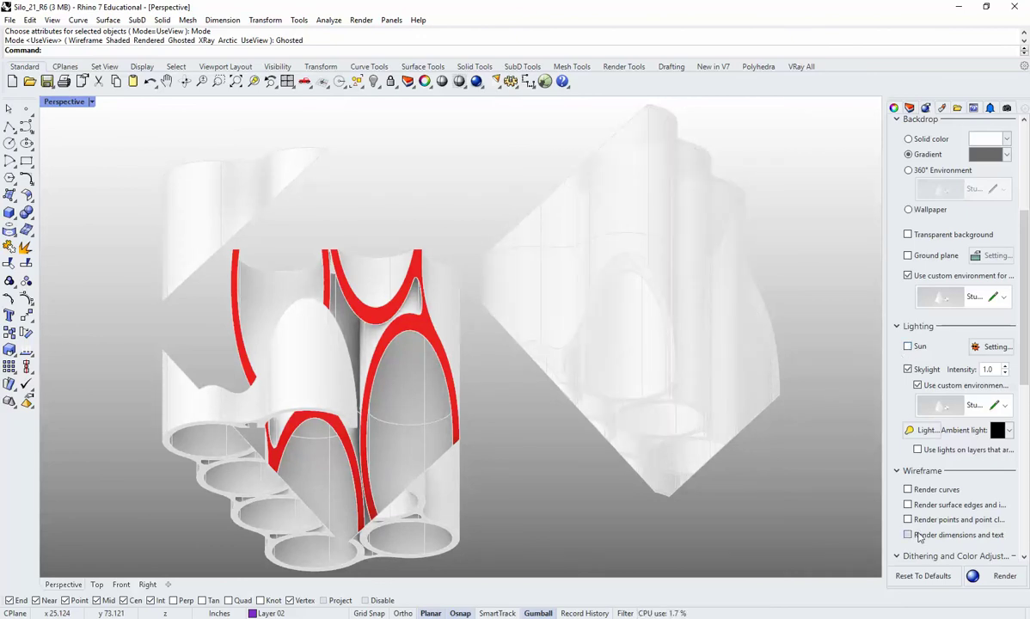
Capture the Silo_21_R6 Perspective view to a JPEG file on the Desktop at 1920 x 1080.
click(305, 81)
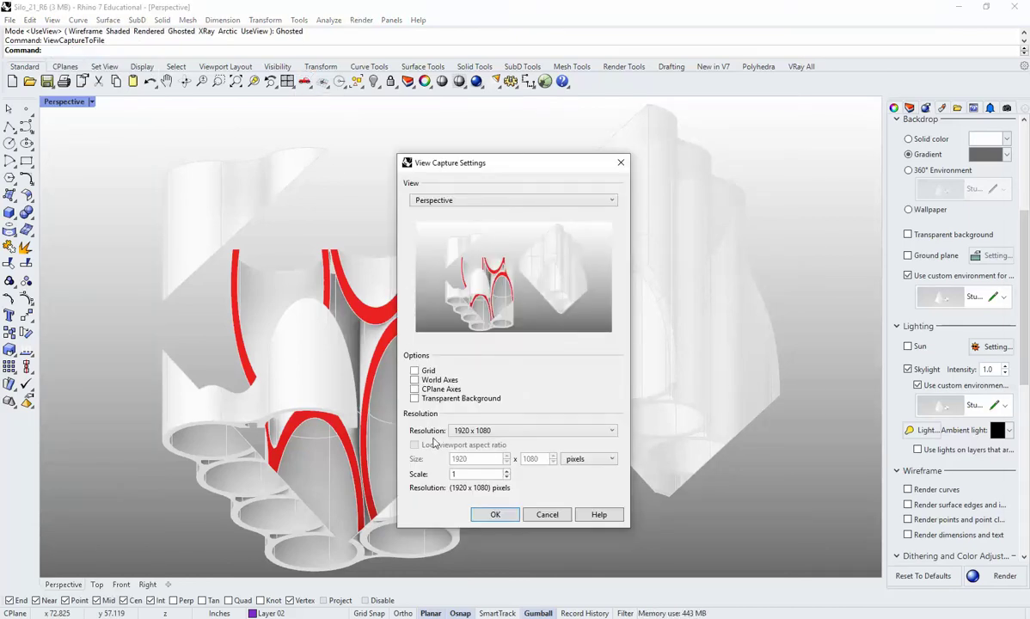
click(492, 515)
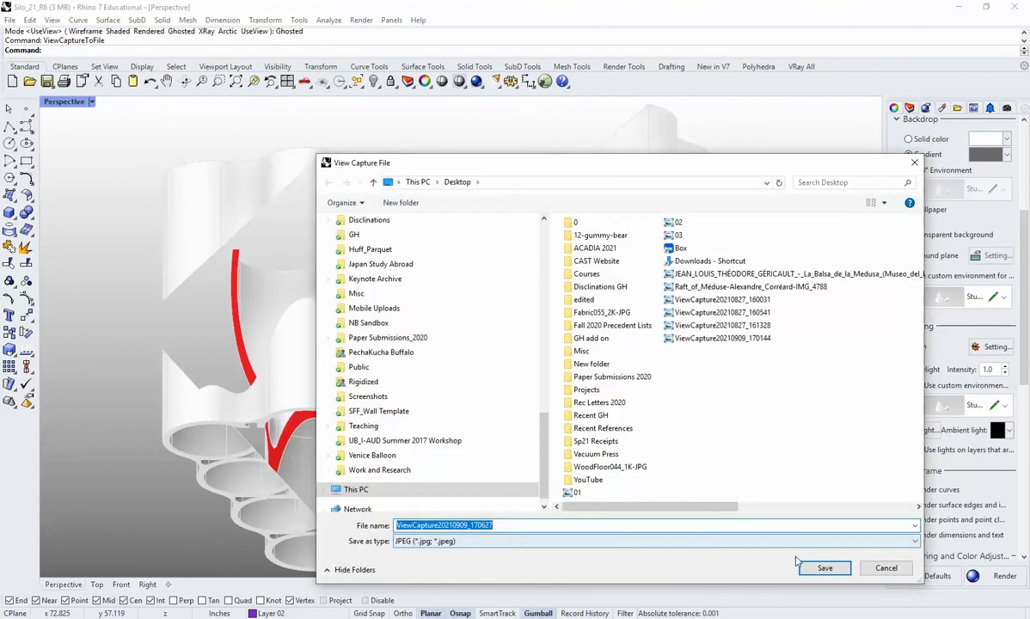
click(822, 564)
Open the new silo view capture from the desktop in Windows Photo Viewer and examine its section surfaces and ghosted block.
double_click(254, 7)
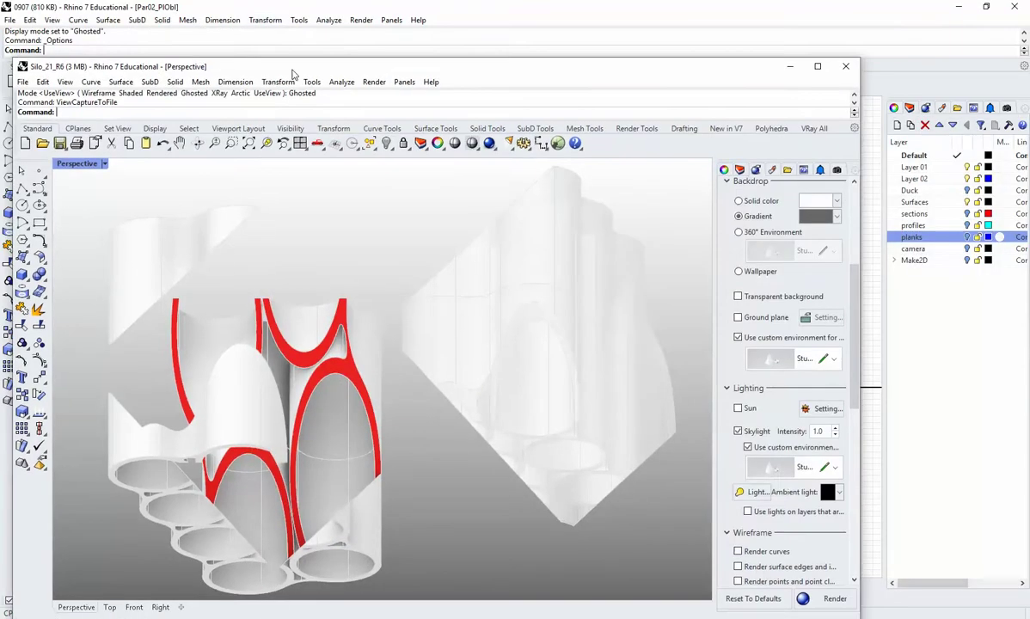
double_click(352, 11)
click(739, 34)
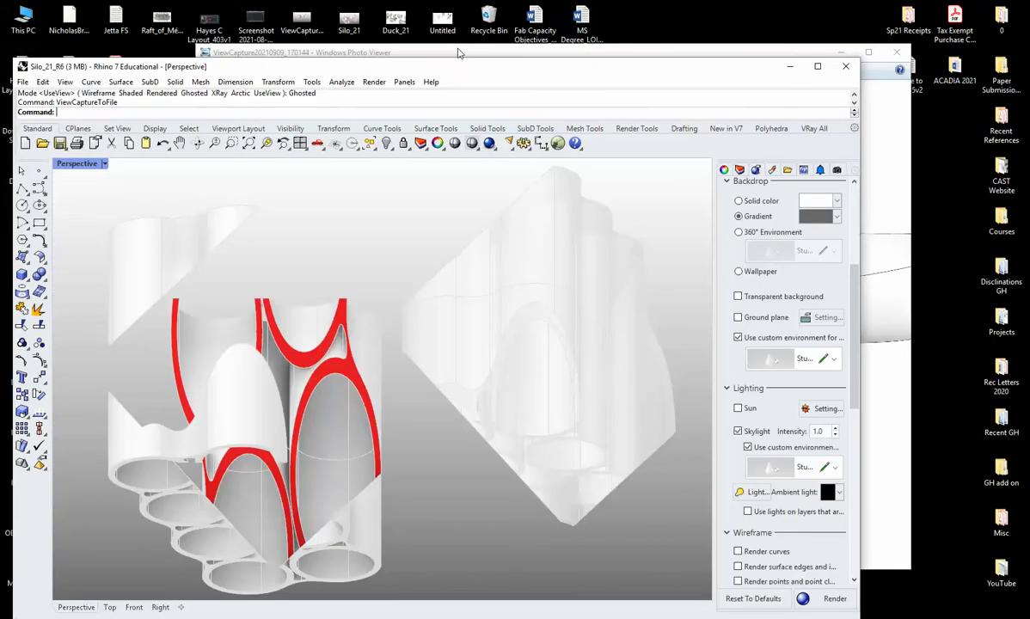
click(391, 53)
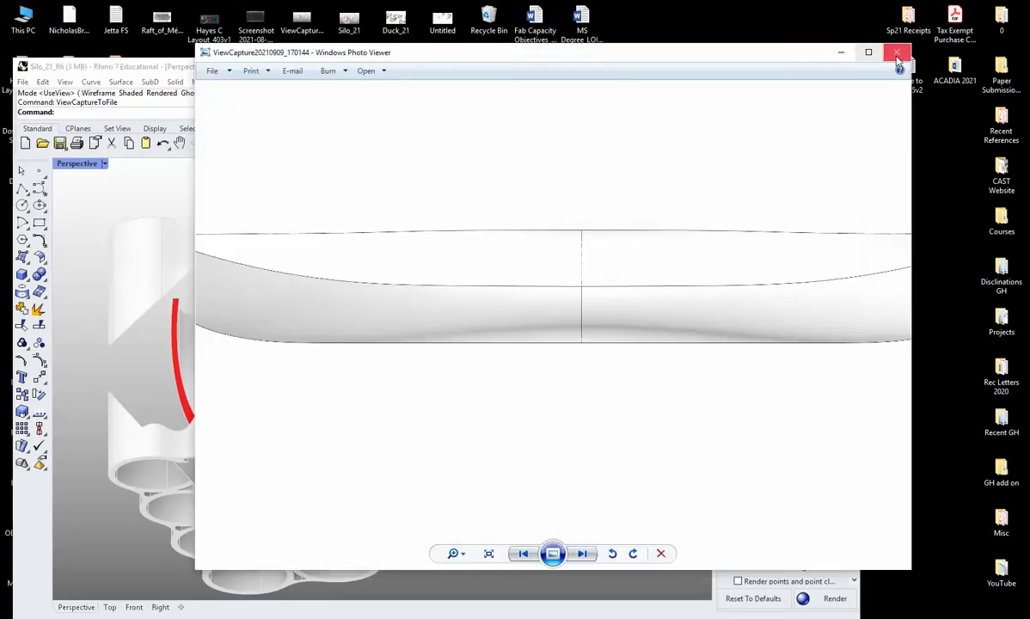
click(841, 53)
drag(336, 82, 652, 83)
double_click(209, 270)
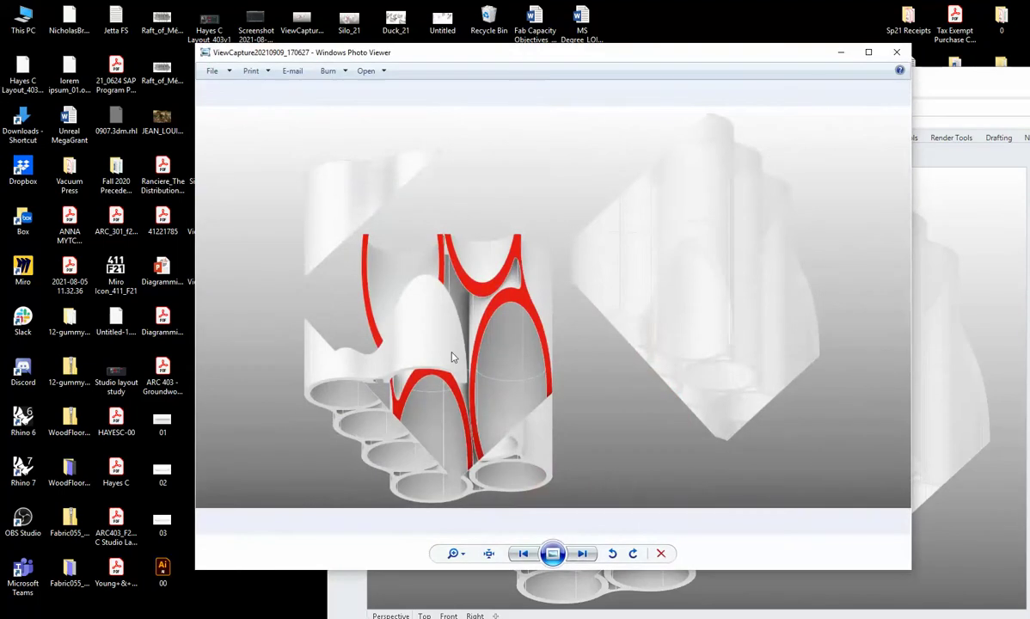
scroll(449, 353, up, 3)
scroll(449, 353, down, 2)
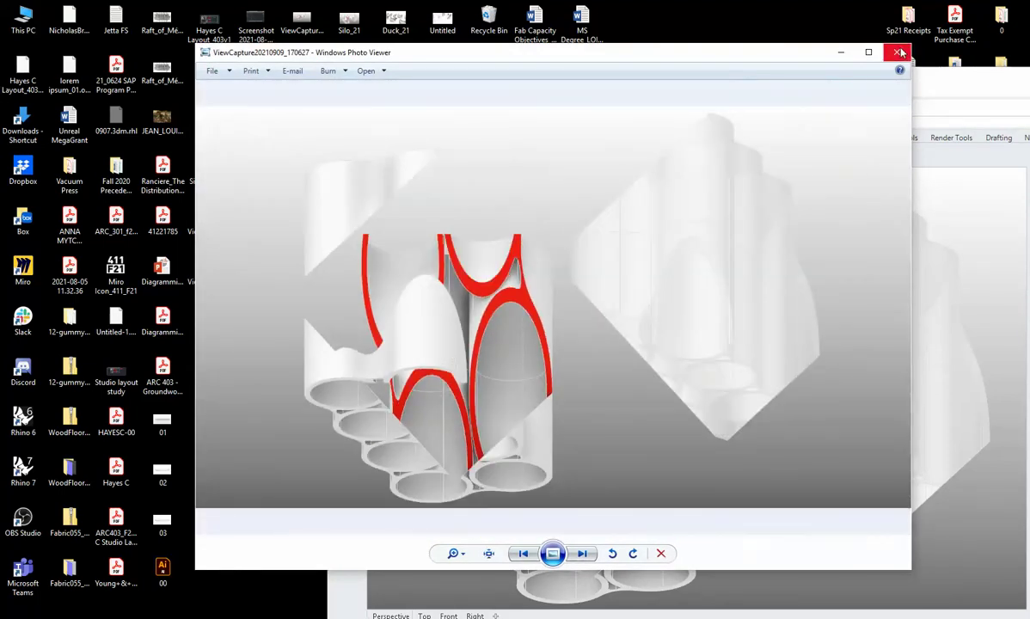
click(842, 53)
Switch to the ws_01.3dm model and pull the cut silo block away from its other half in the maximized Perspective viewport.
double_click(802, 75)
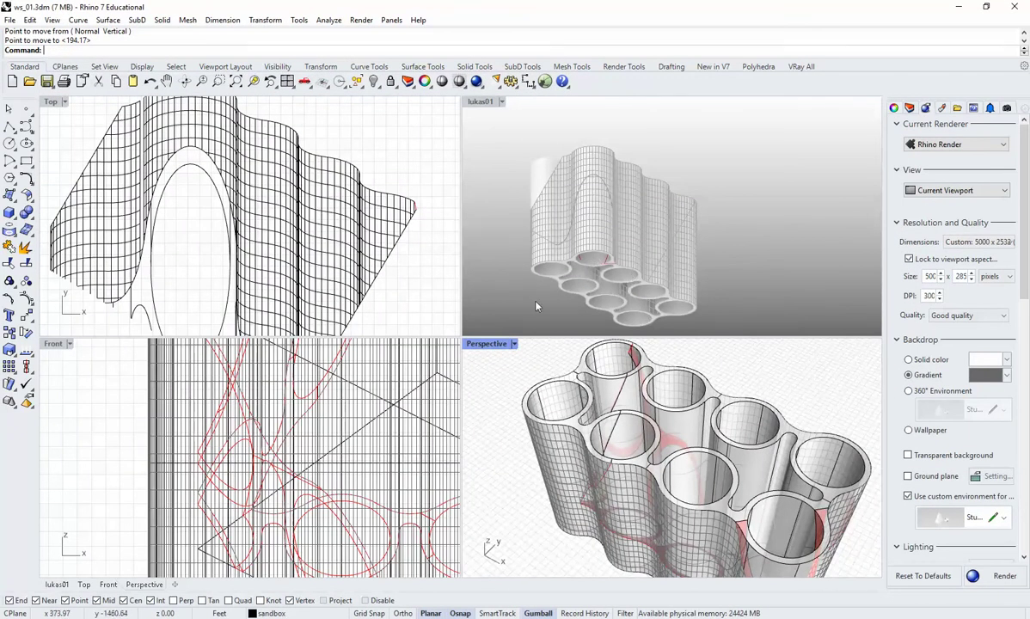
double_click(488, 343)
right_drag(488, 374, 572, 340)
scroll(540, 357, down, 3)
click(579, 331)
drag(579, 331, 714, 251)
click(713, 405)
Inspect the exposed red section faces, restore the four-viewport layout and move the separated silo block further away in Perspective.
right_drag(713, 405, 412, 318)
scroll(527, 384, up, 5)
scroll(348, 256, up, 4)
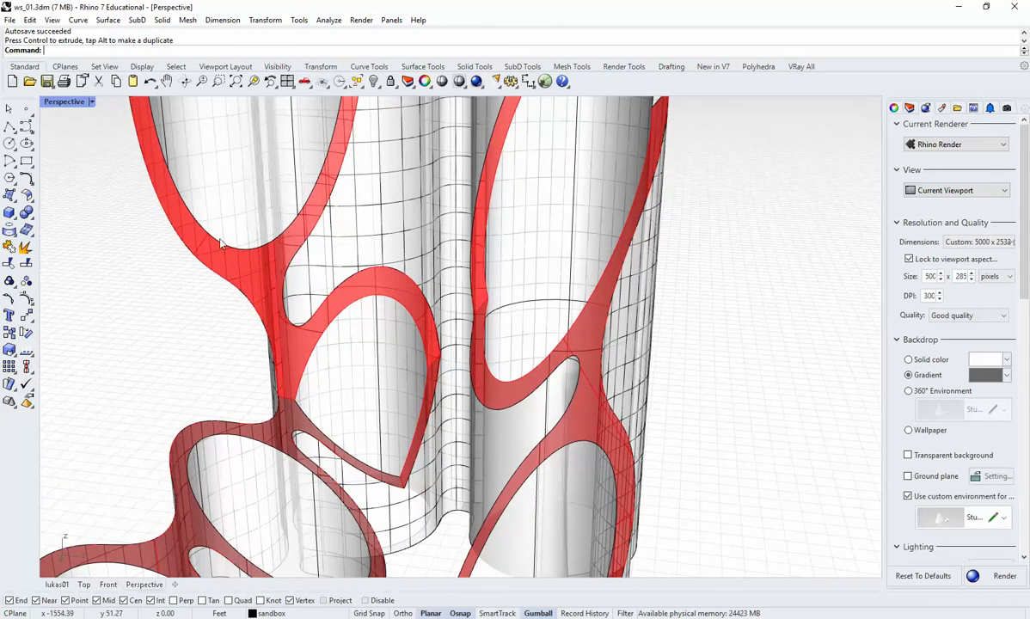
right_drag(267, 318, 182, 217)
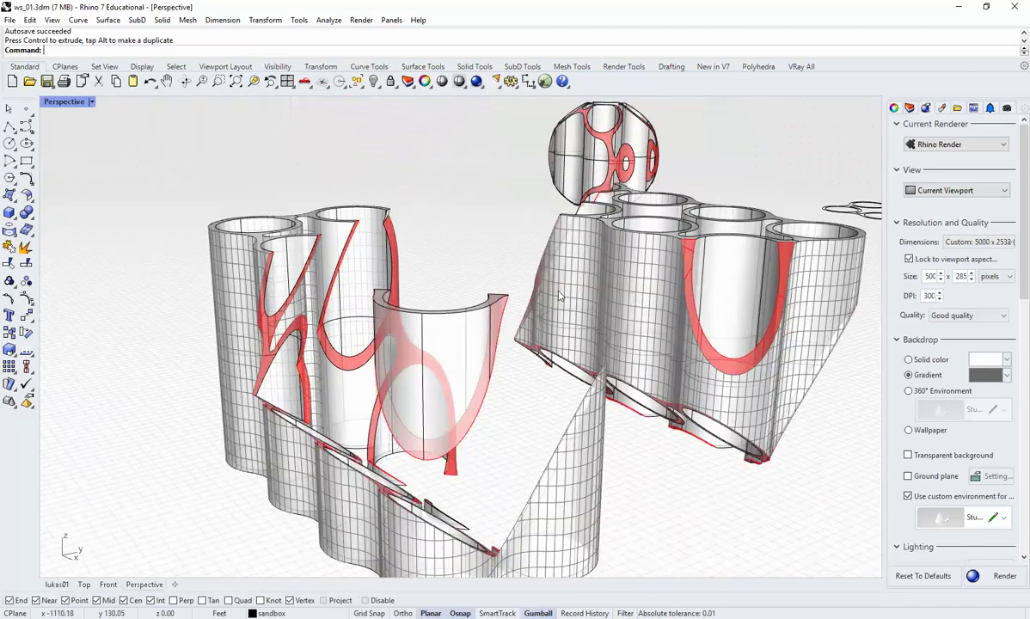
right_drag(559, 297, 451, 311)
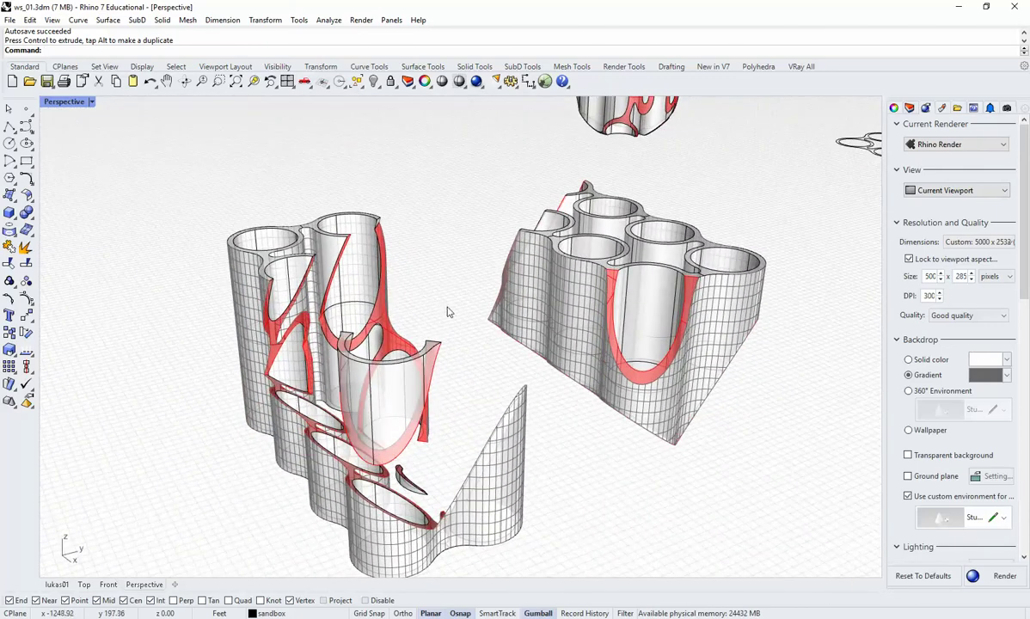
double_click(66, 102)
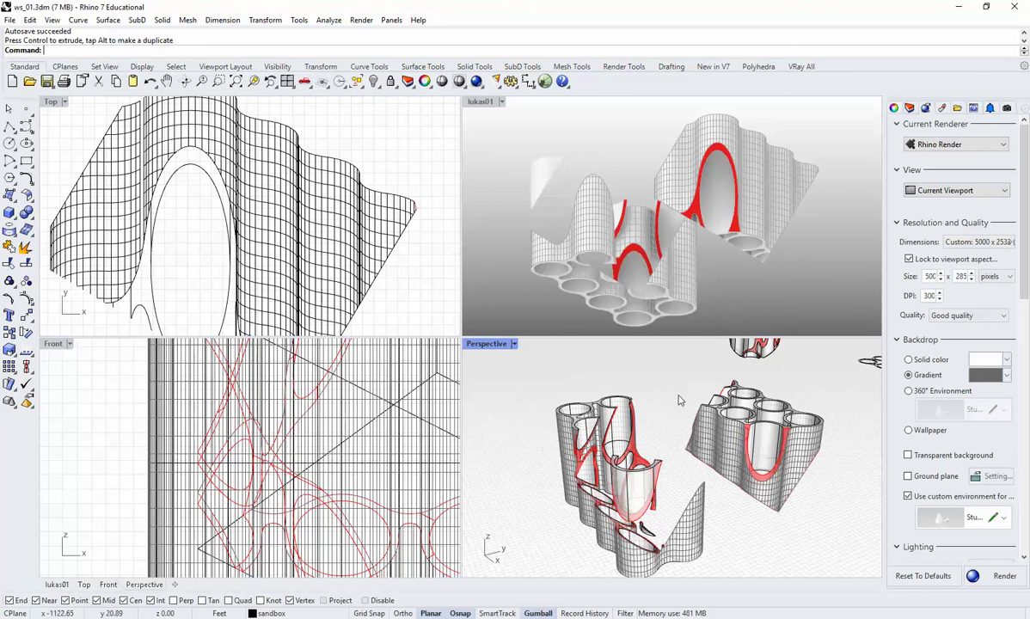
click(730, 437)
drag(730, 438, 816, 438)
key(Escape)
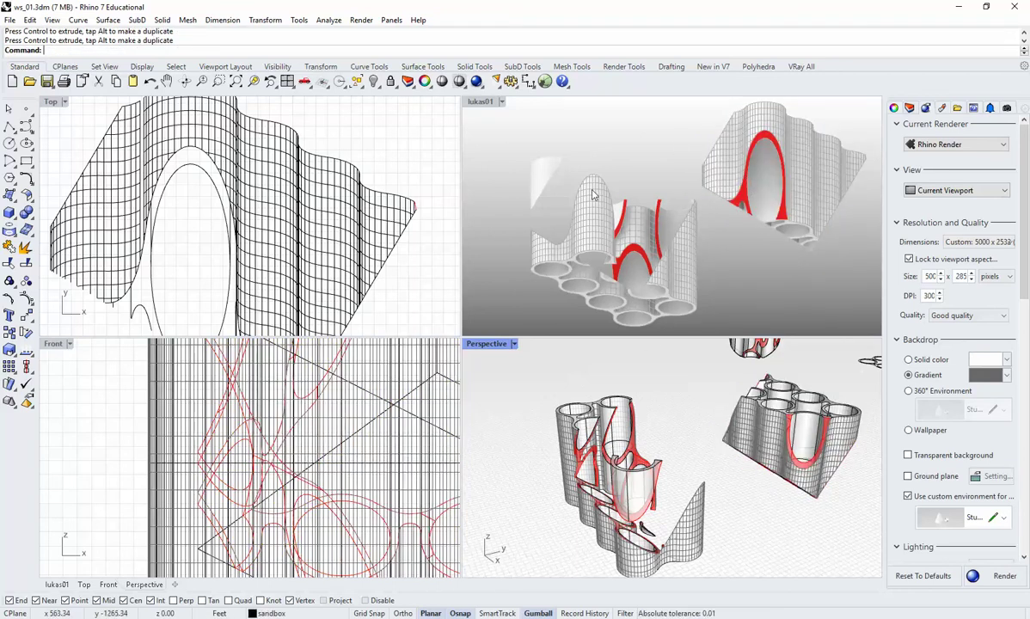
Maximize the lukas01 viewport and review the named views lukas03 and lukas02, finishing on lukas01.
double_click(479, 102)
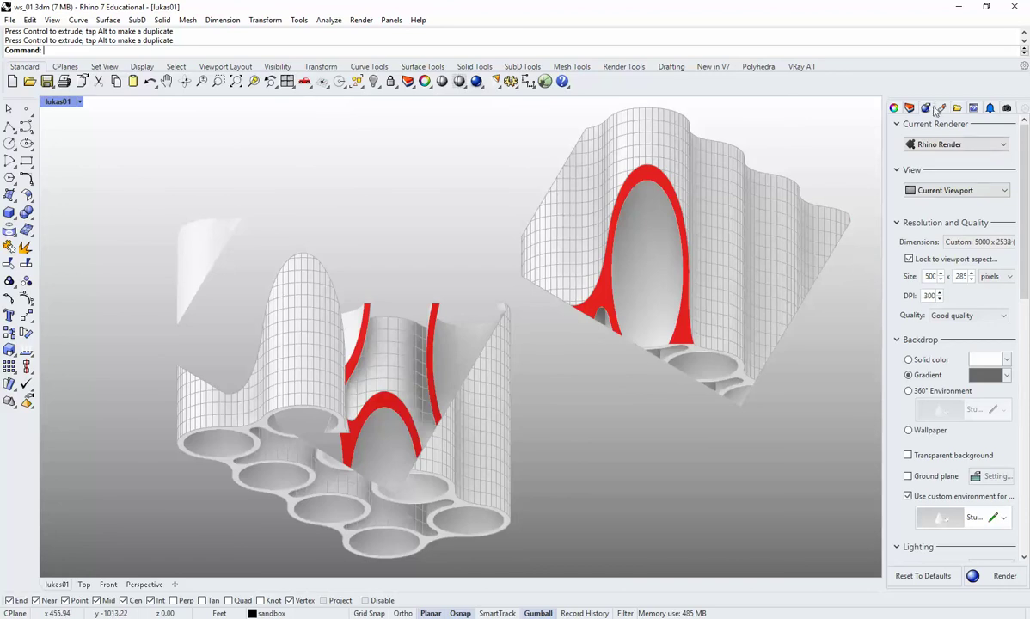
click(1007, 108)
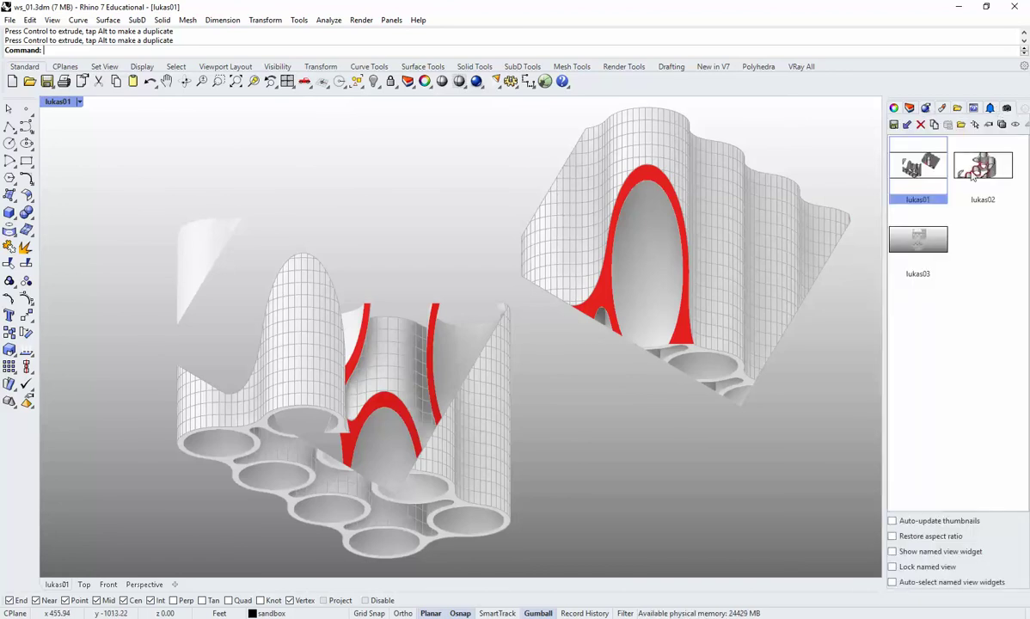
double_click(917, 245)
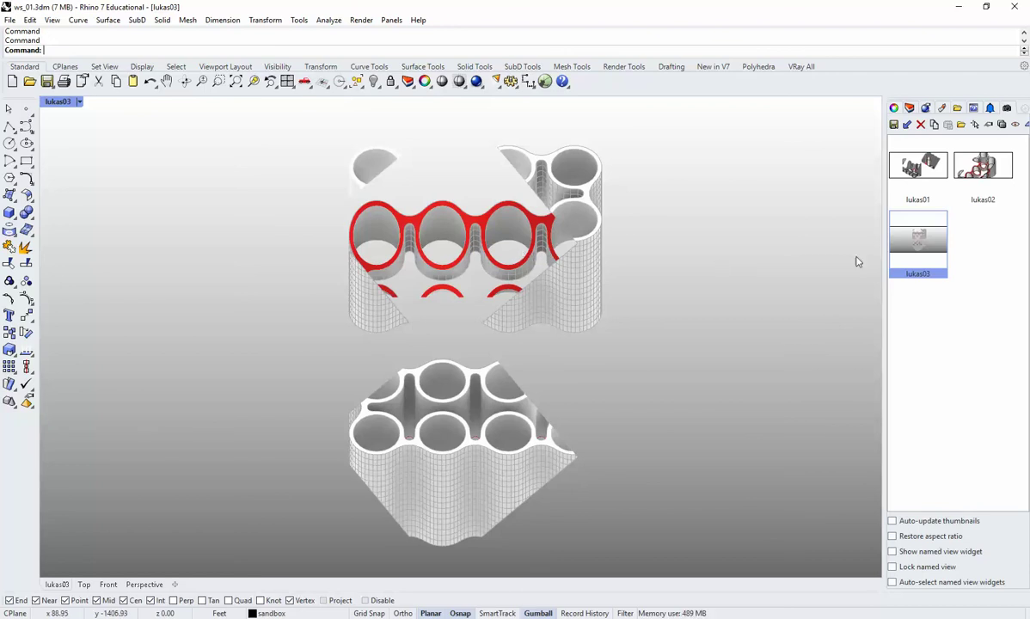
double_click(988, 169)
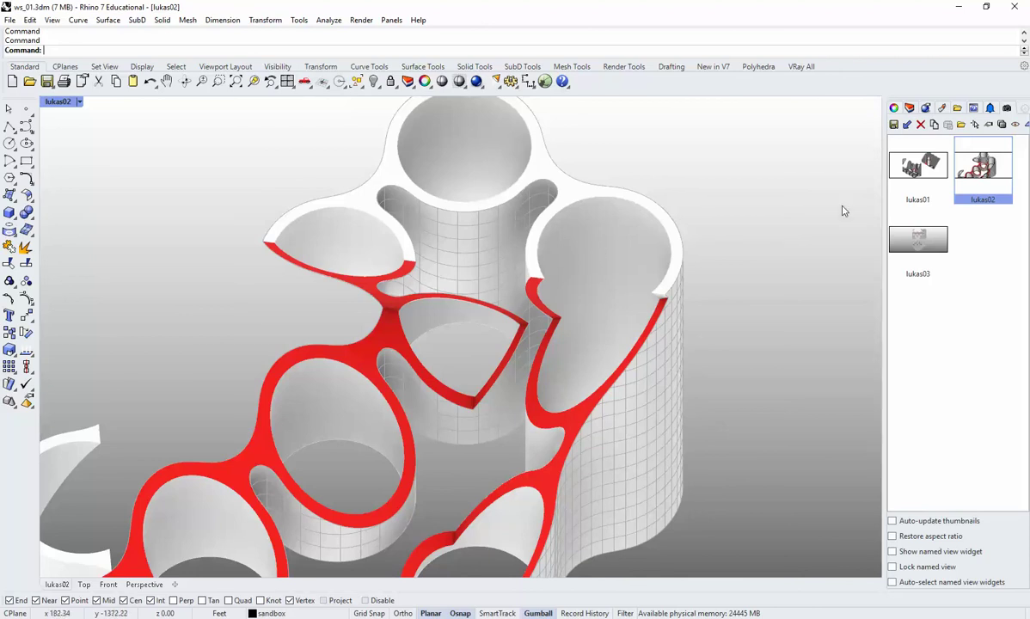
double_click(918, 165)
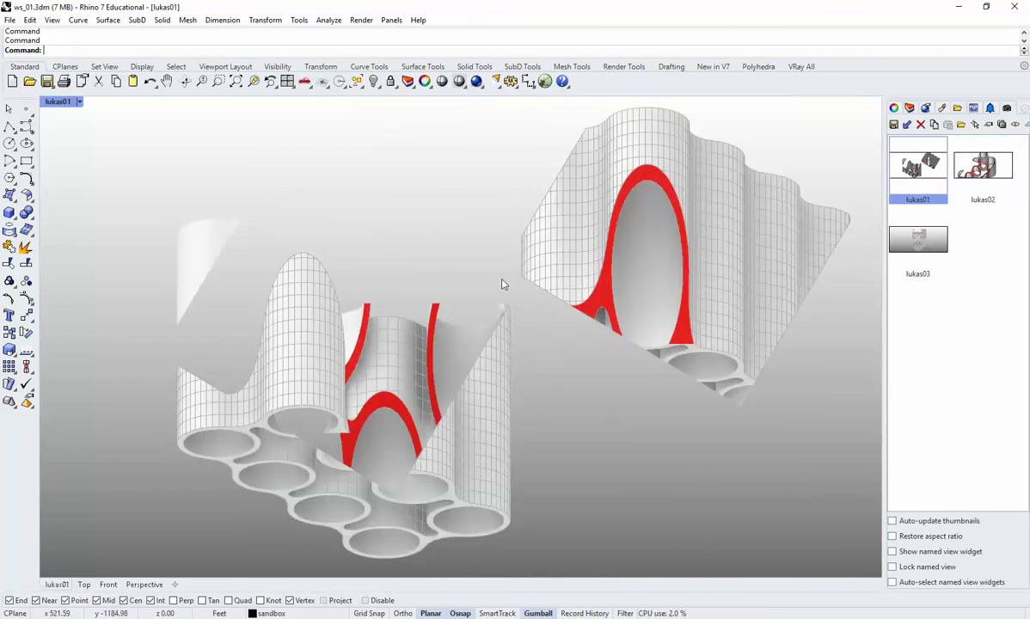
Use ViewCaptureToFile to save the lukas01 view as a JPEG on the Desktop.
text(ViewCaptureToFile)
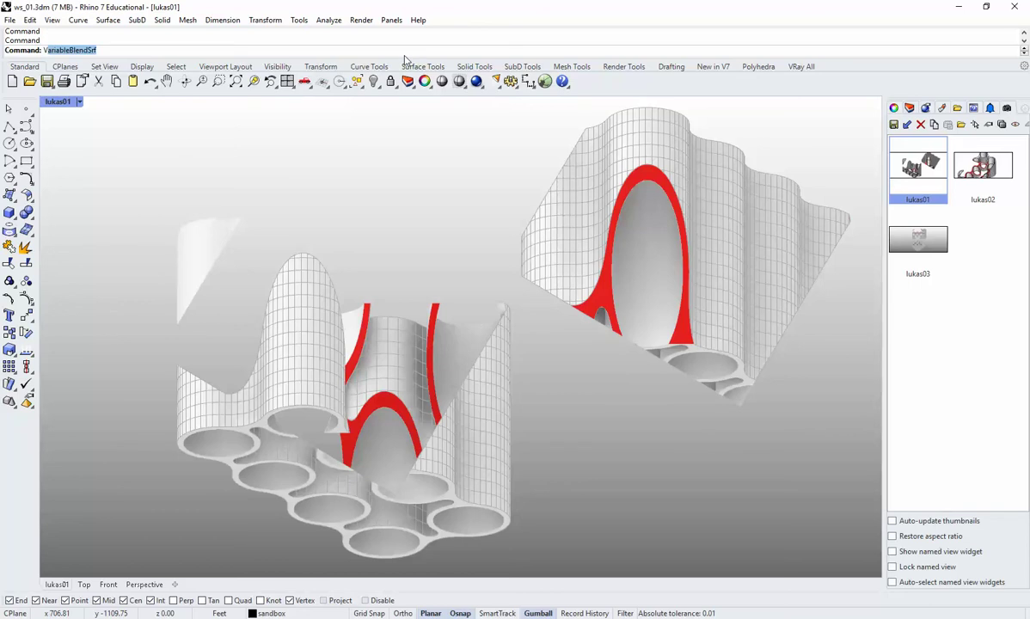
key(Return)
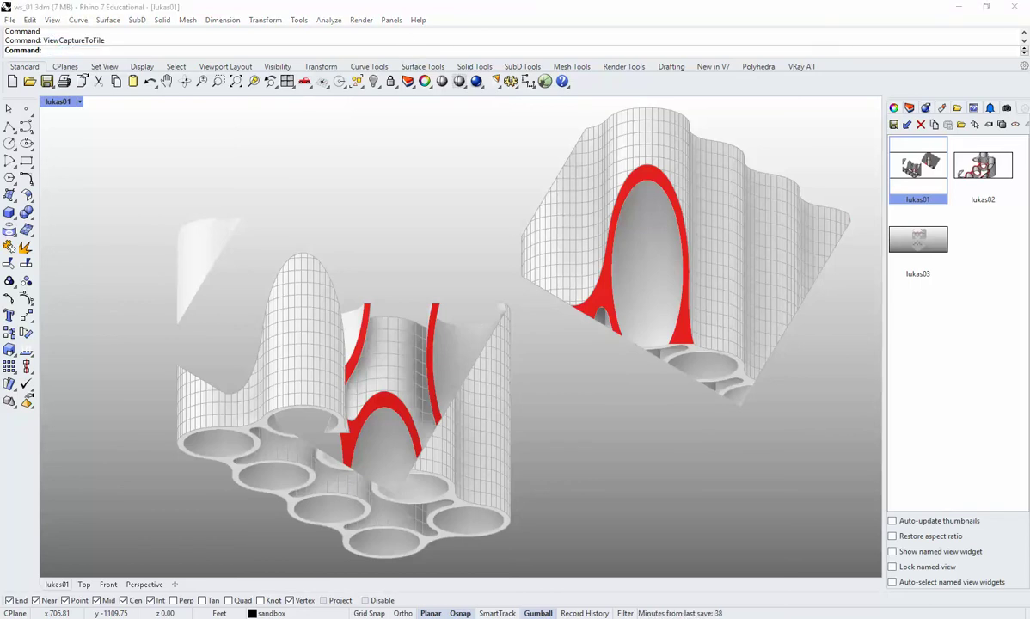
click(575, 516)
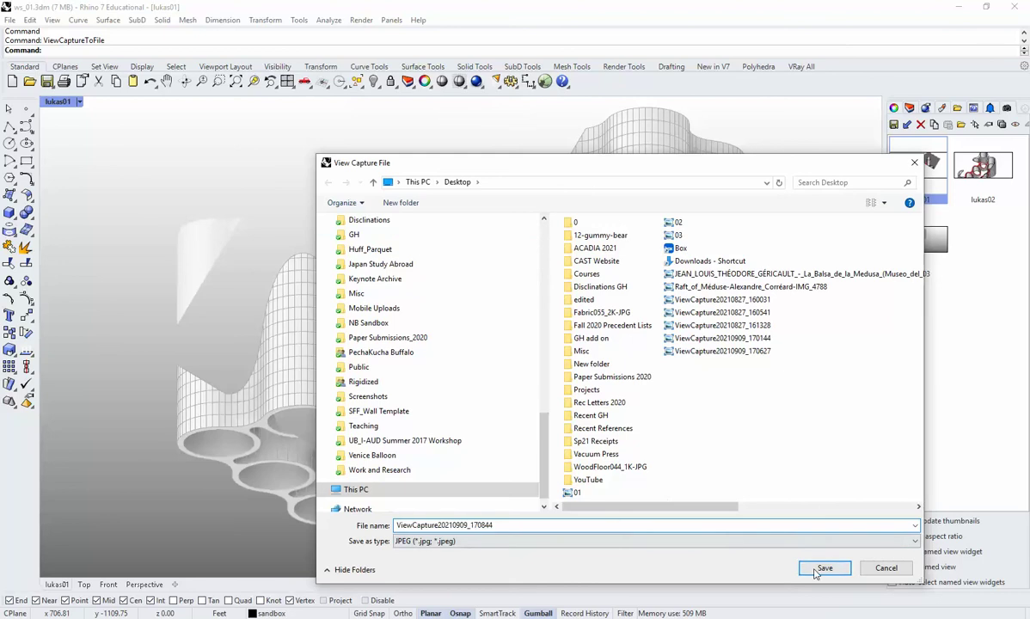
click(823, 568)
Uncover the desktop and open the new lukas01 capture in Windows Photo Viewer to check the image.
drag(460, 13, 458, 48)
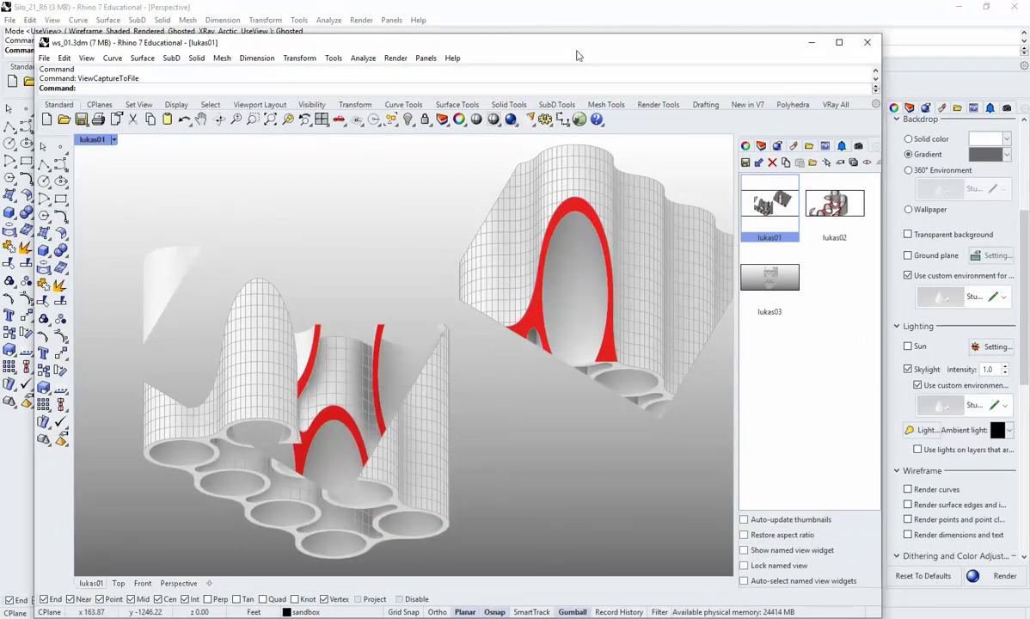
click(968, 10)
click(967, 7)
drag(258, 38, 480, 32)
double_click(226, 326)
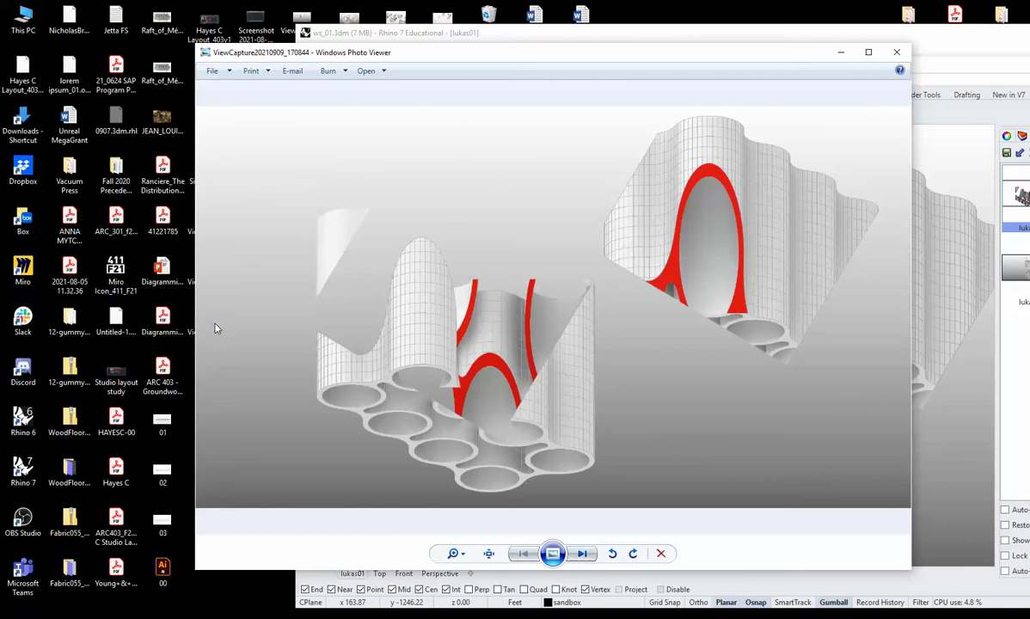